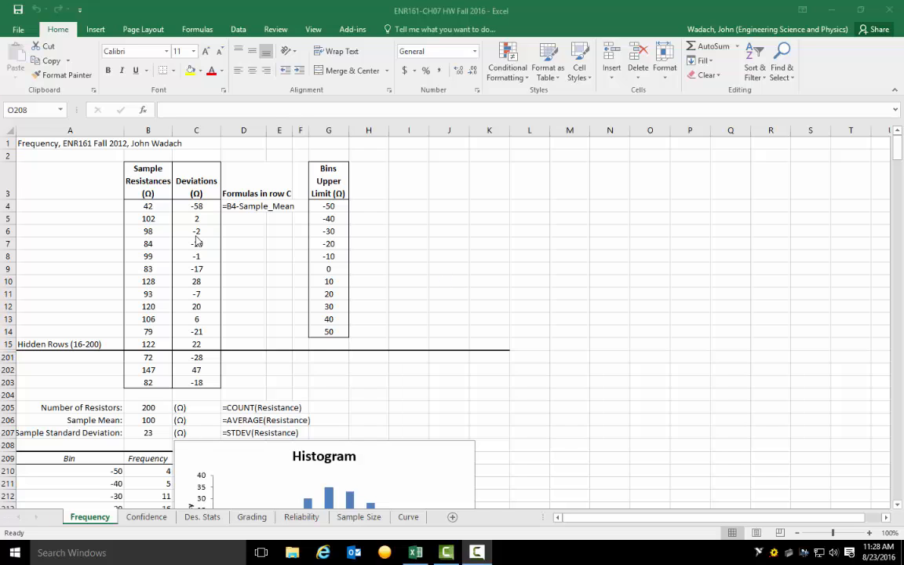
Examine the first sample resistance in B4 and the sample standard deviation formula in B207.
left_click(149, 206)
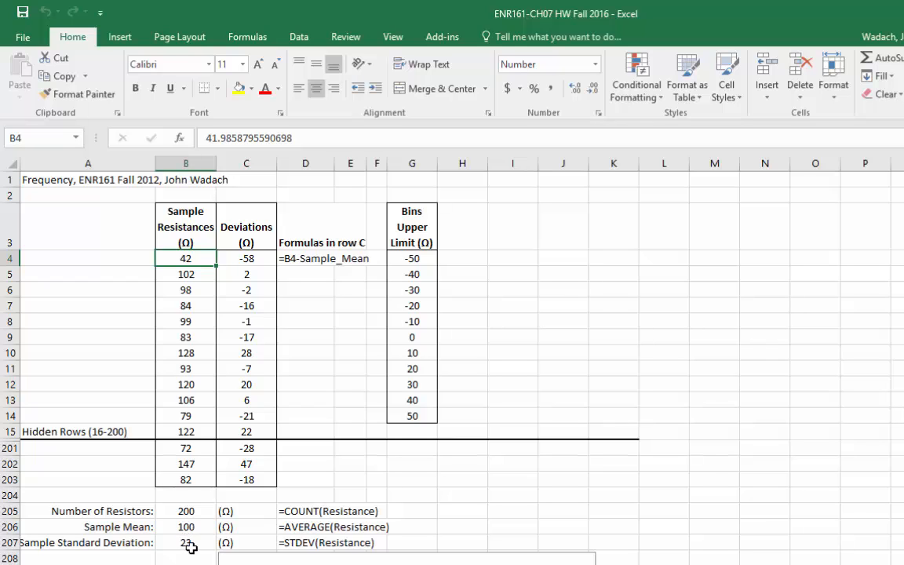
left_click(188, 544)
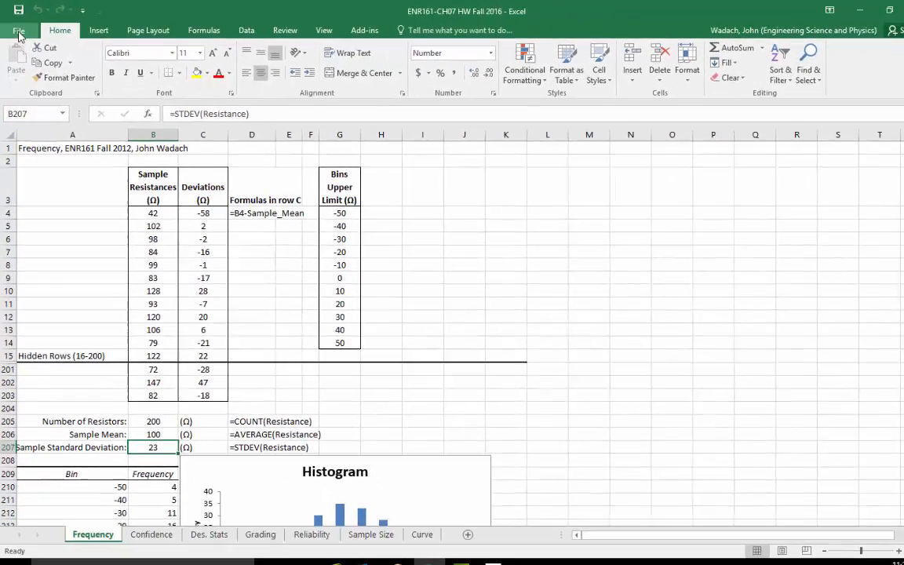
Check the Analysis ToolPak entry in the add-in options and close the options without changes.
left_click(23, 37)
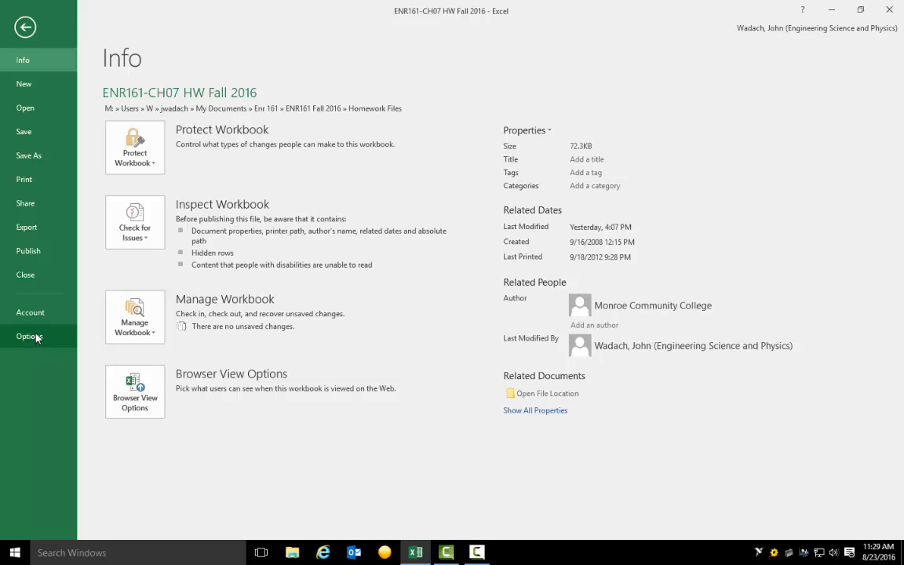
left_click(31, 31)
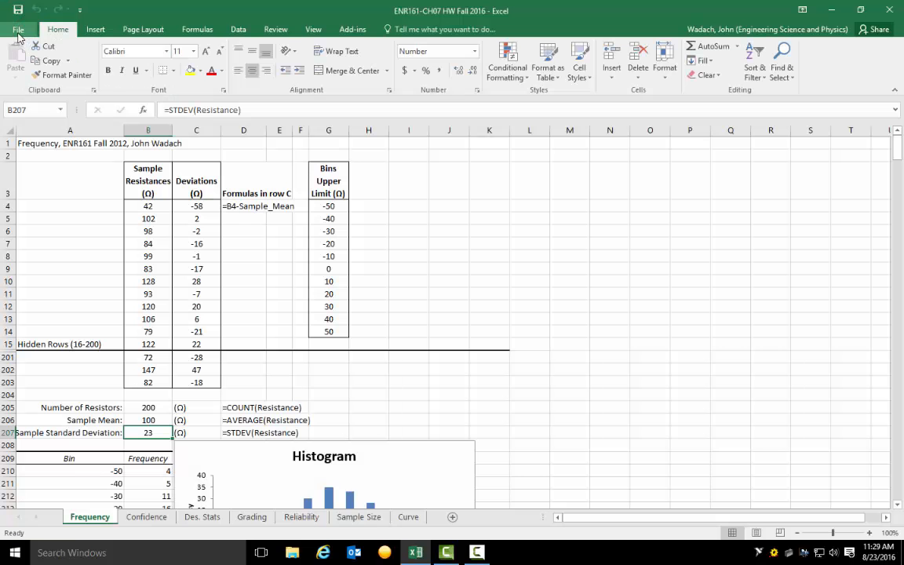
left_click(238, 31)
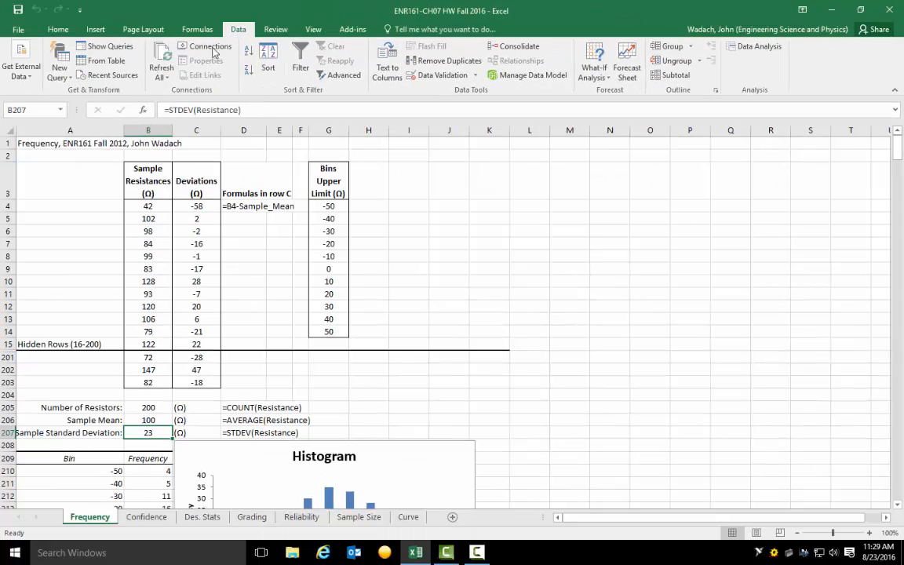
left_click(18, 29)
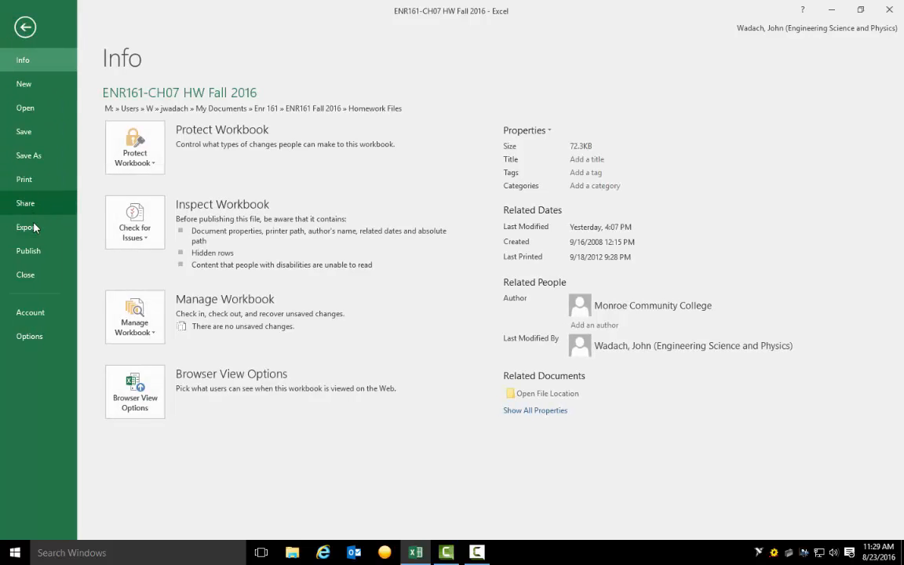
left_click(29, 337)
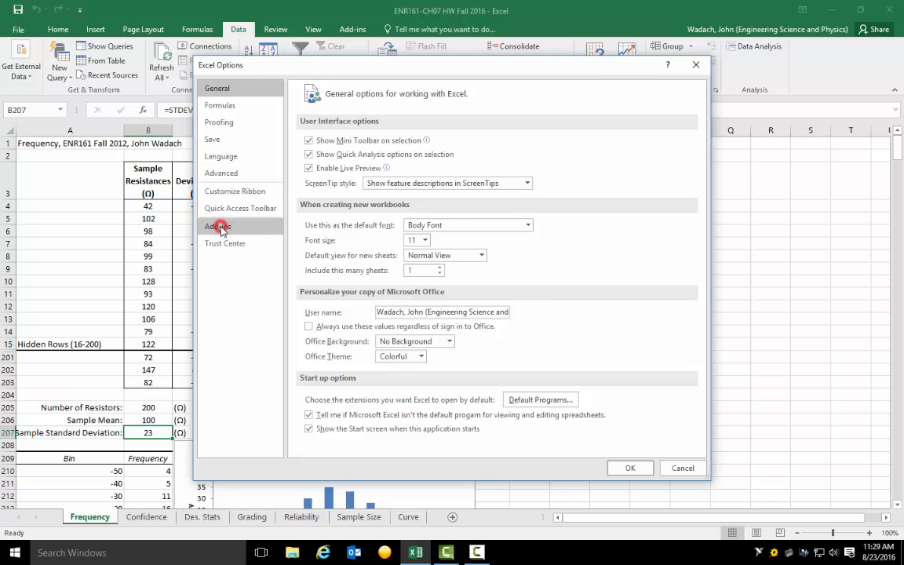
left_click(219, 227)
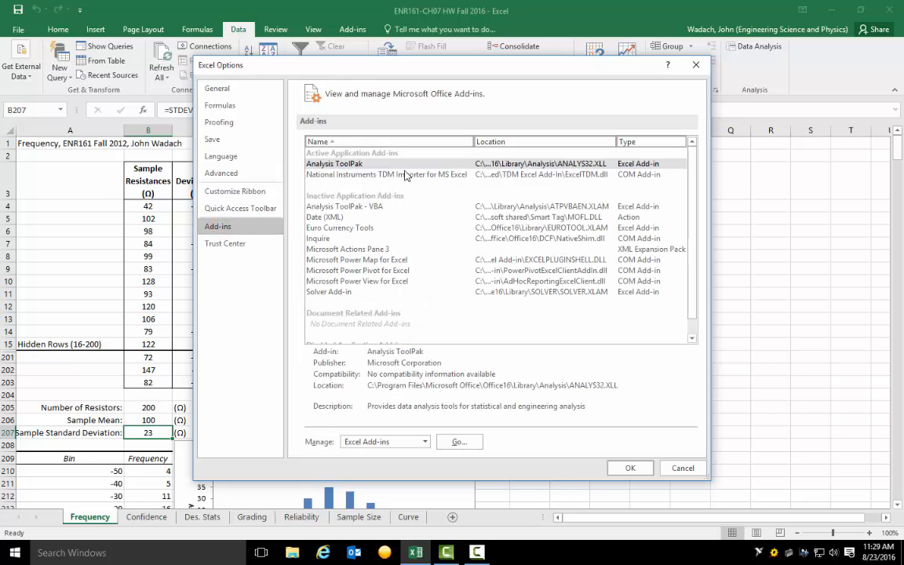
left_click(341, 166)
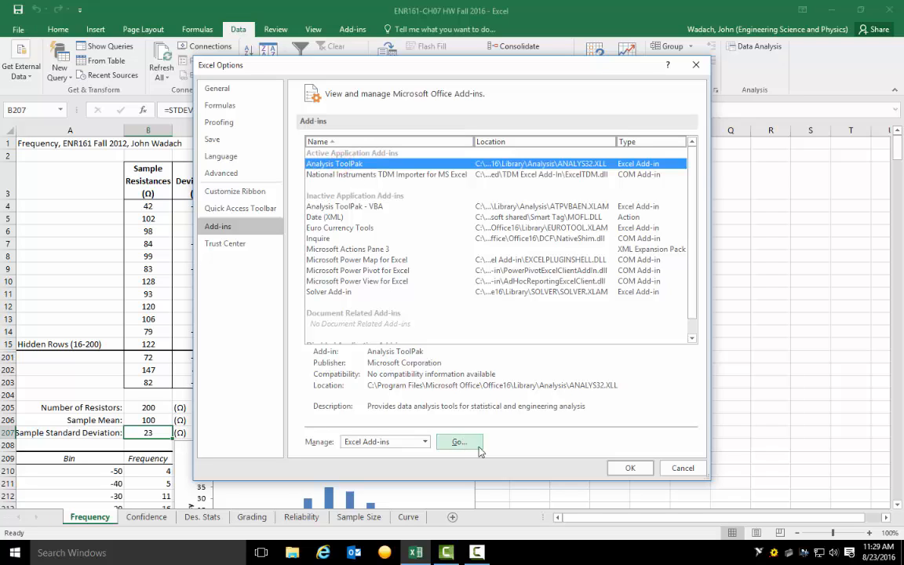
left_click(682, 468)
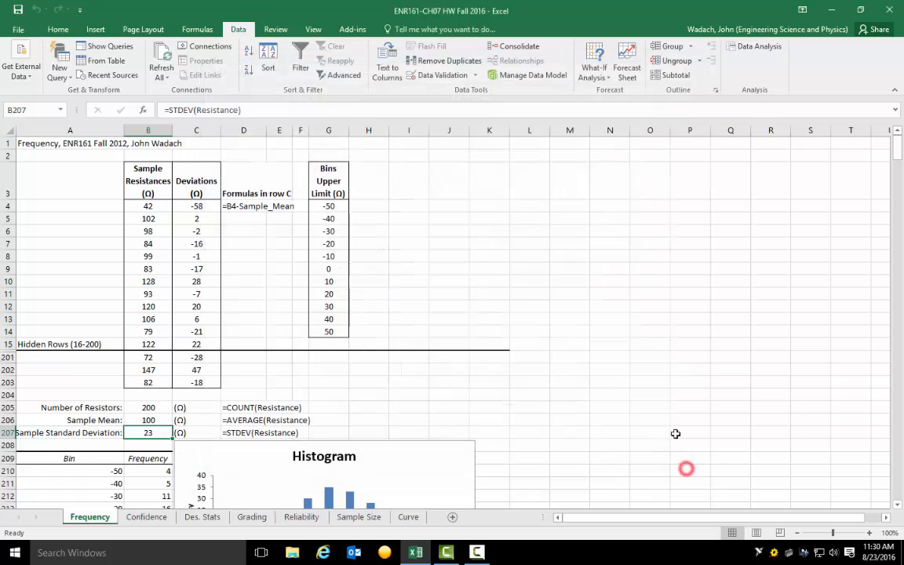
left_click(688, 254)
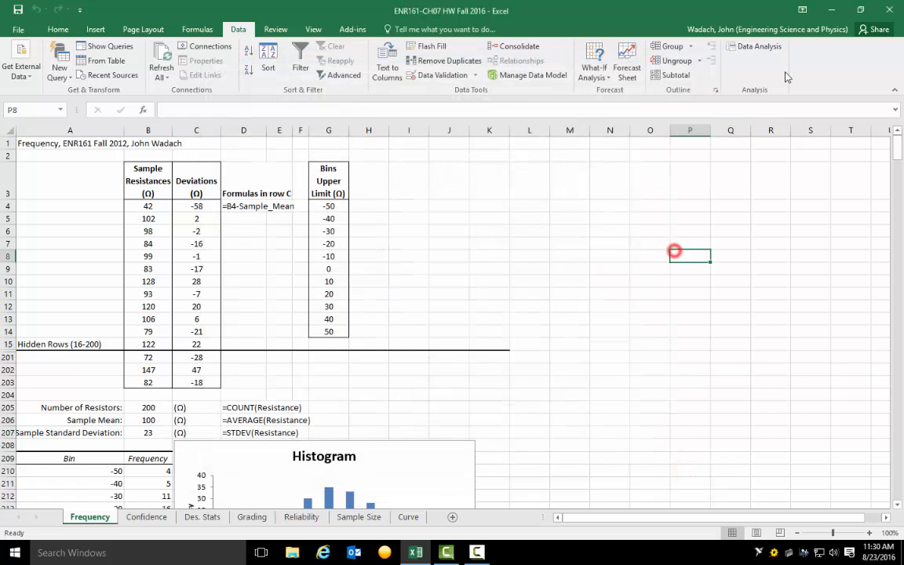
Open the Random Number Generation tool from the data analysis tools.
left_click(754, 47)
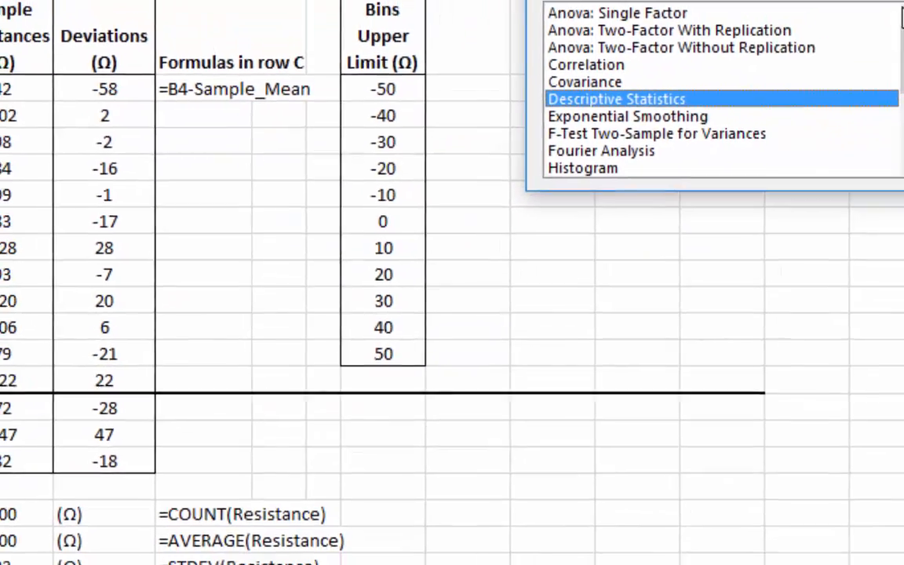
left_click_drag(903, 91, 903, 109)
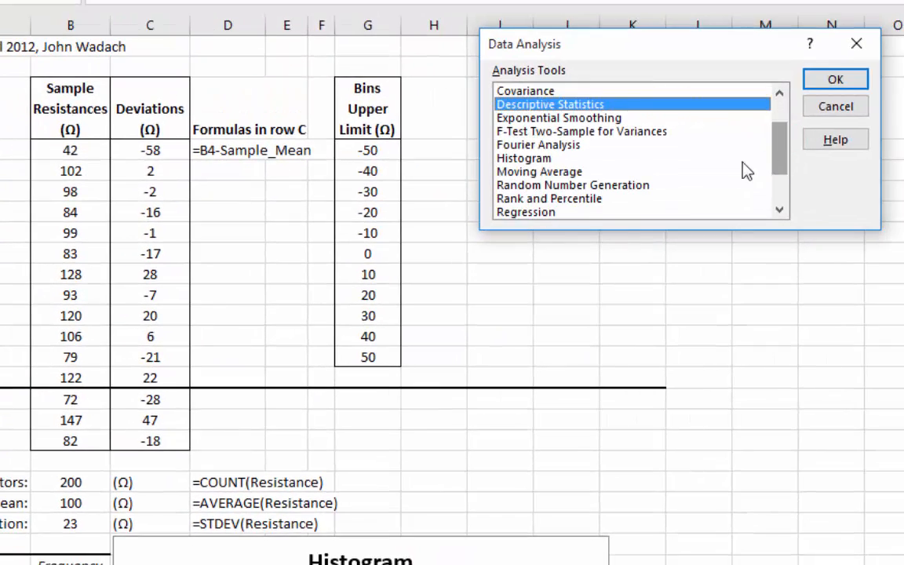
left_click(620, 185)
left_click(836, 79)
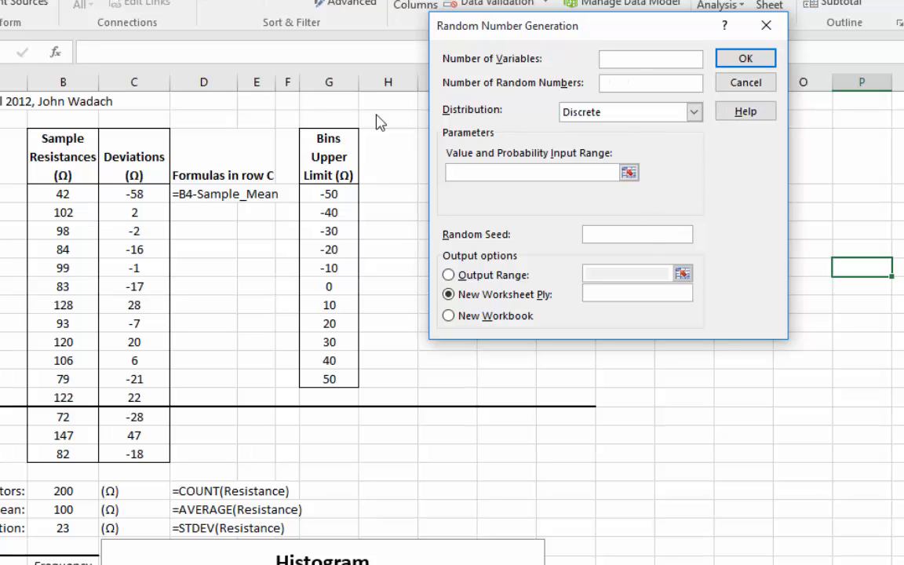
Set up 200 random numbers from a Normal distribution with mean 100 and standard deviation 20.
left_click(615, 80)
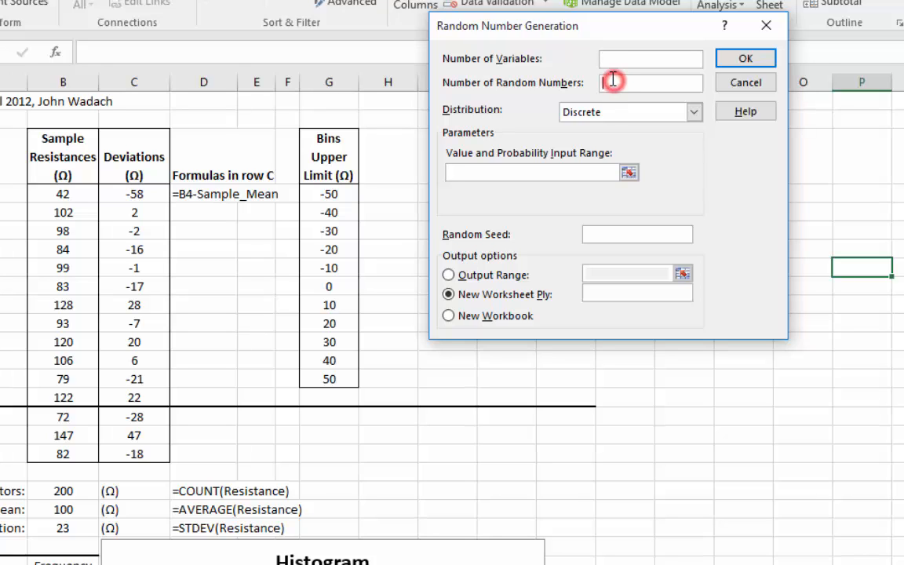
type("200")
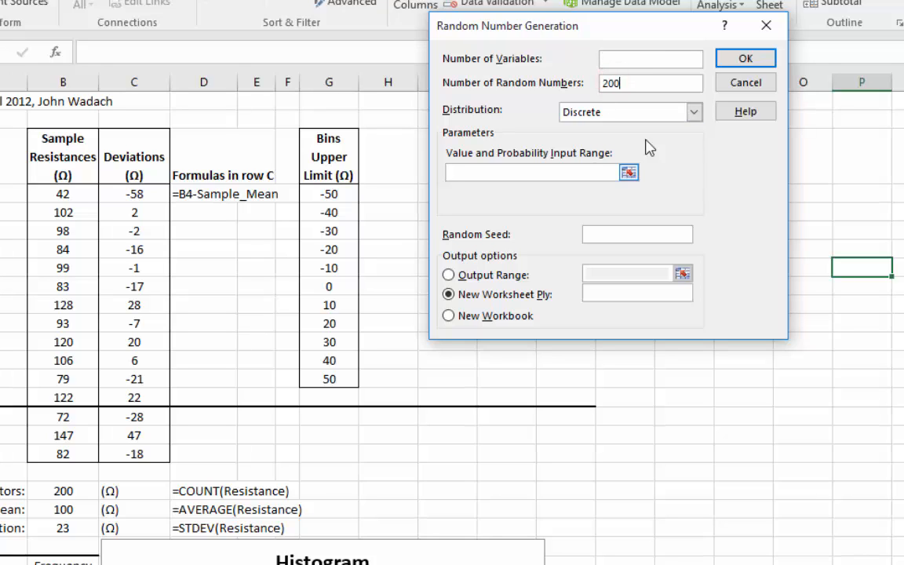
left_click(694, 112)
left_click(626, 141)
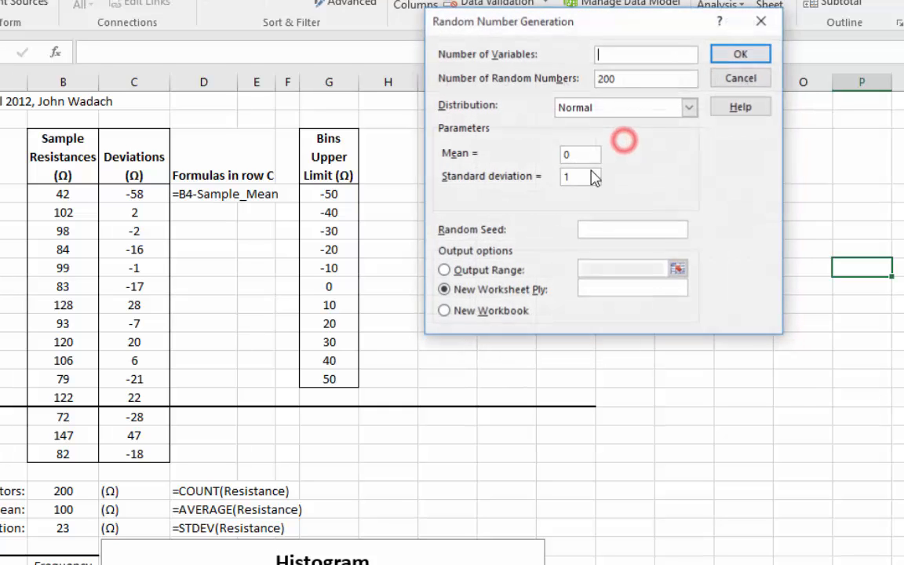
left_click(581, 155)
left_click_drag(581, 155, 547, 159)
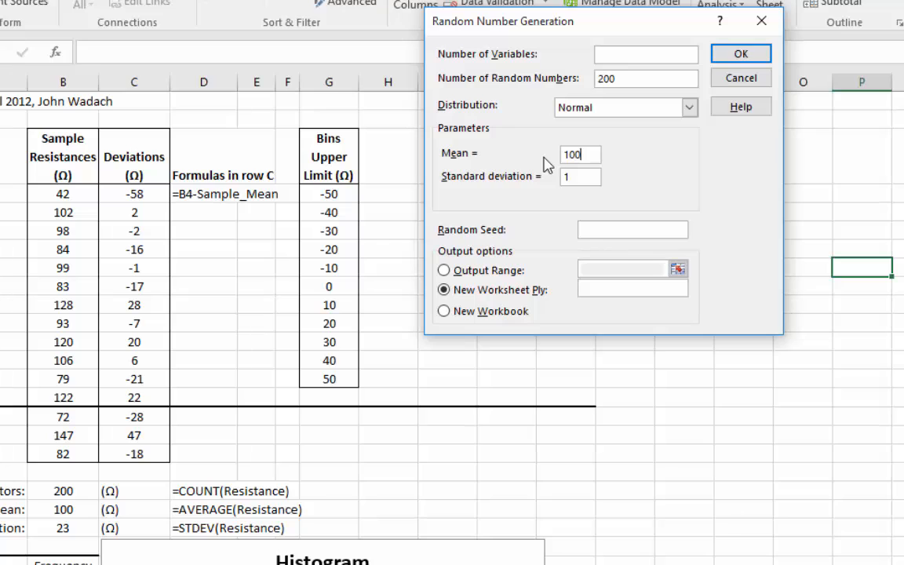
left_click_drag(585, 178, 551, 183)
type("20")
Set the output range for the random numbers to $B$4 and cancel the generation and the data analysis tools.
left_click(444, 270)
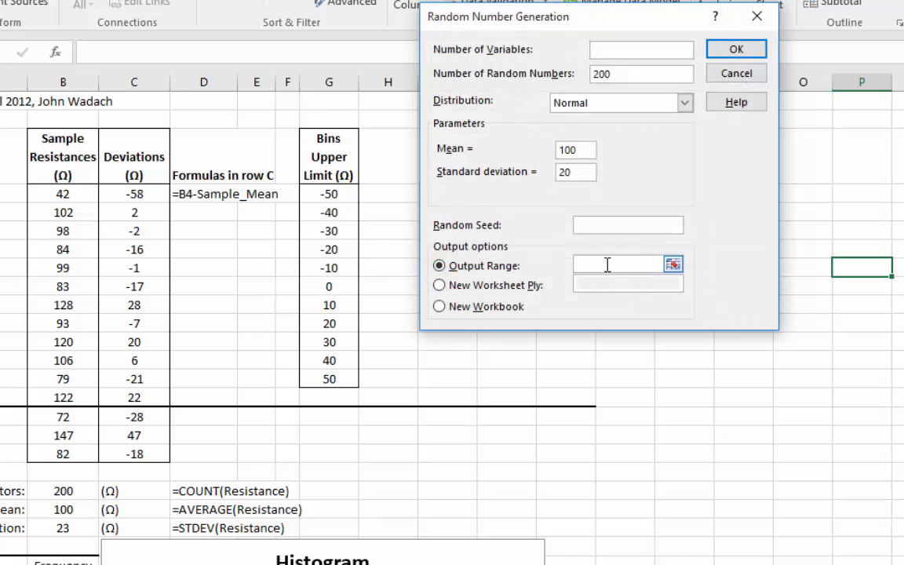
left_click(601, 265)
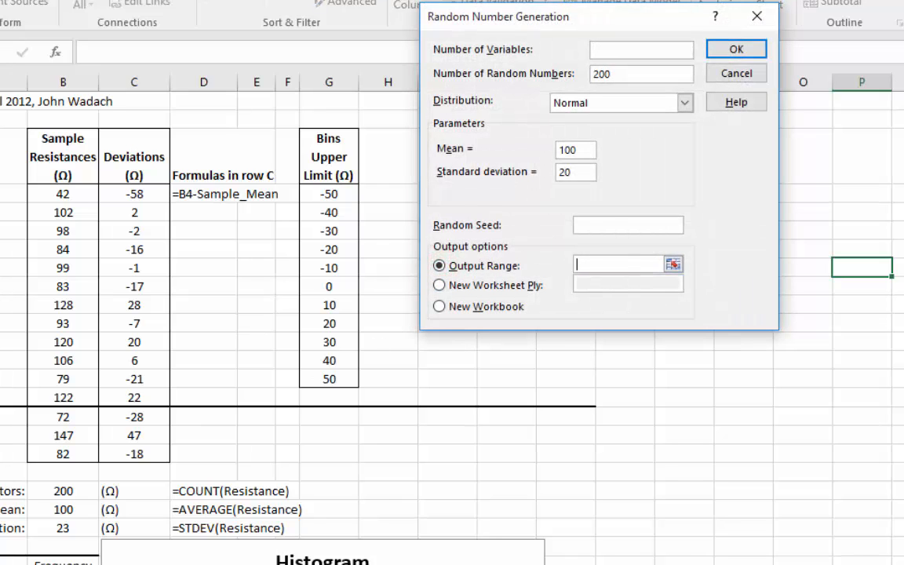
left_click(71, 193)
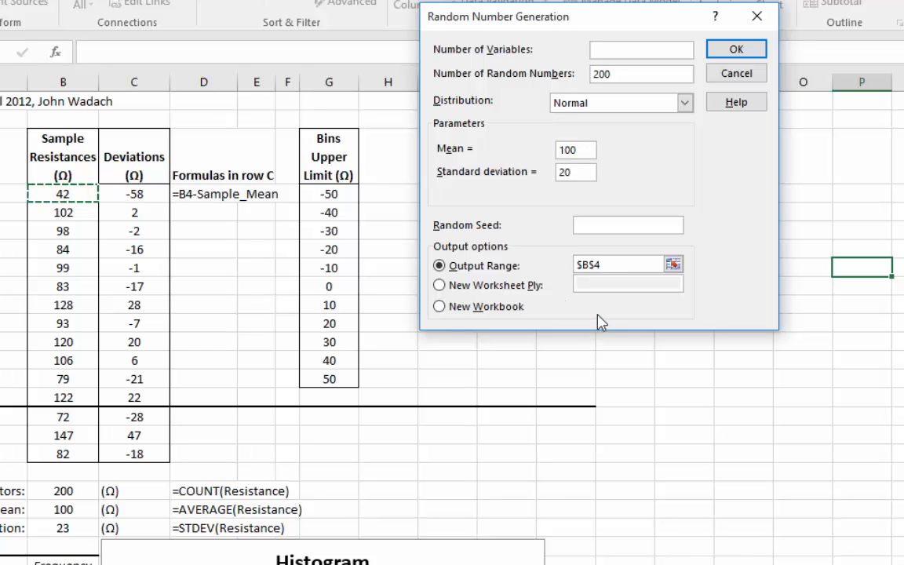
left_click(744, 75)
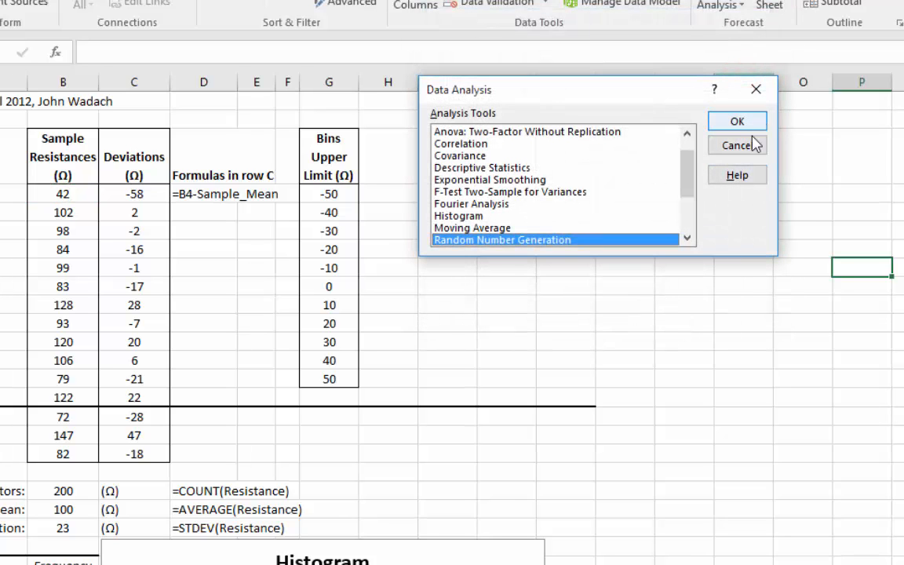
left_click(748, 145)
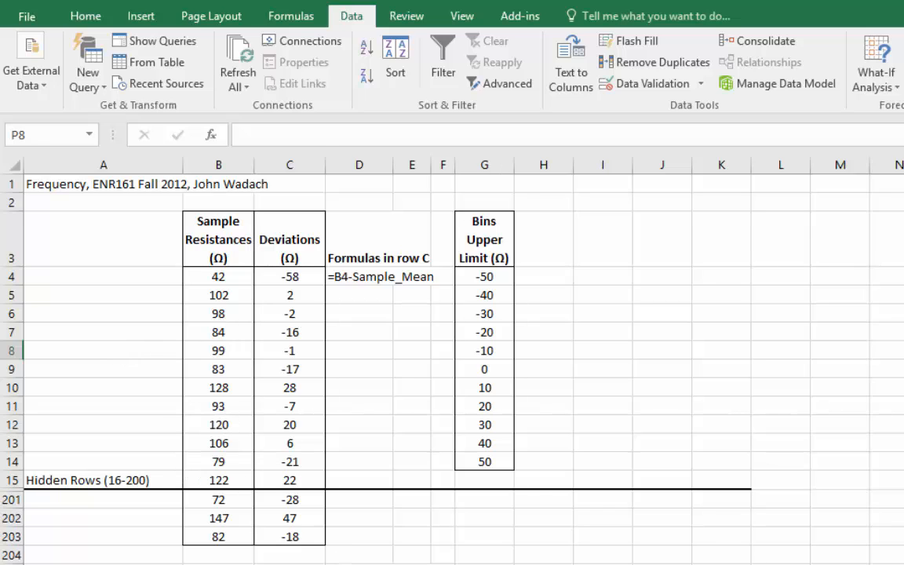
Examine which cells the COUNT, AVERAGE and STDEV formulas in B205, B206 and B207 refer to, leaving them unedited.
left_click(224, 564)
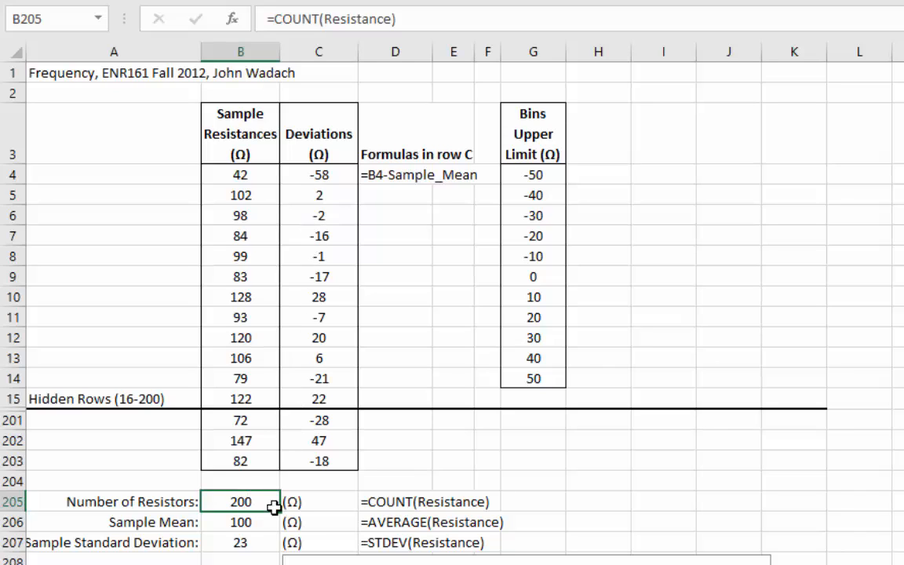
key("ctrl+End")
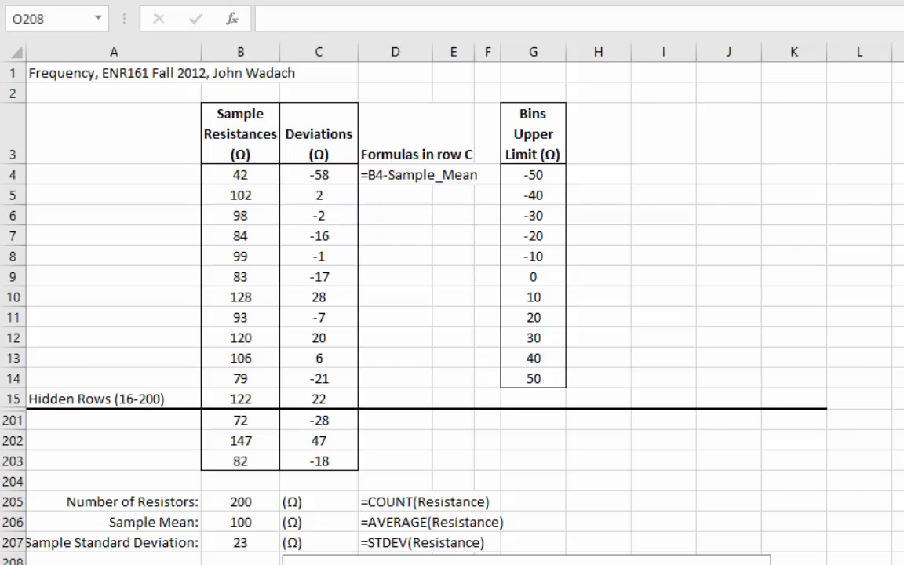
left_click(247, 502)
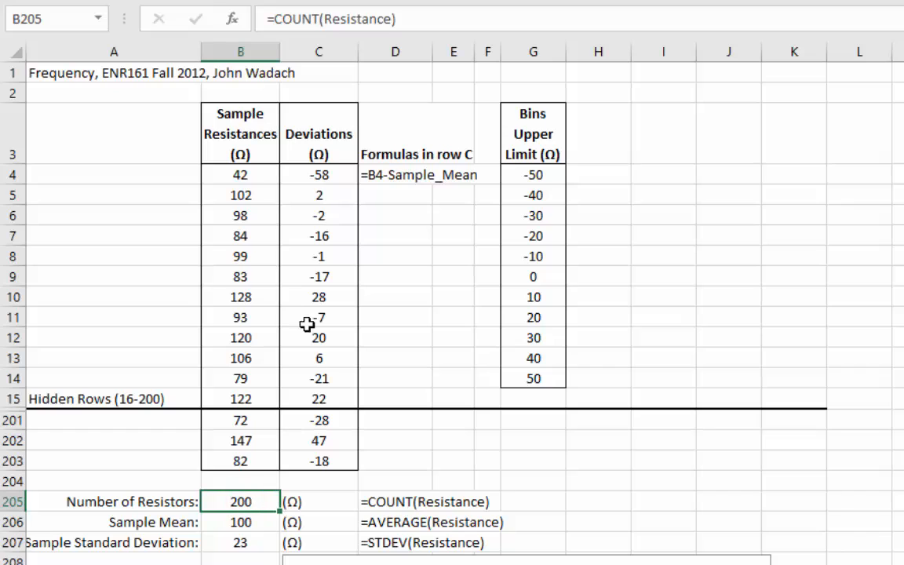
left_click(330, 19)
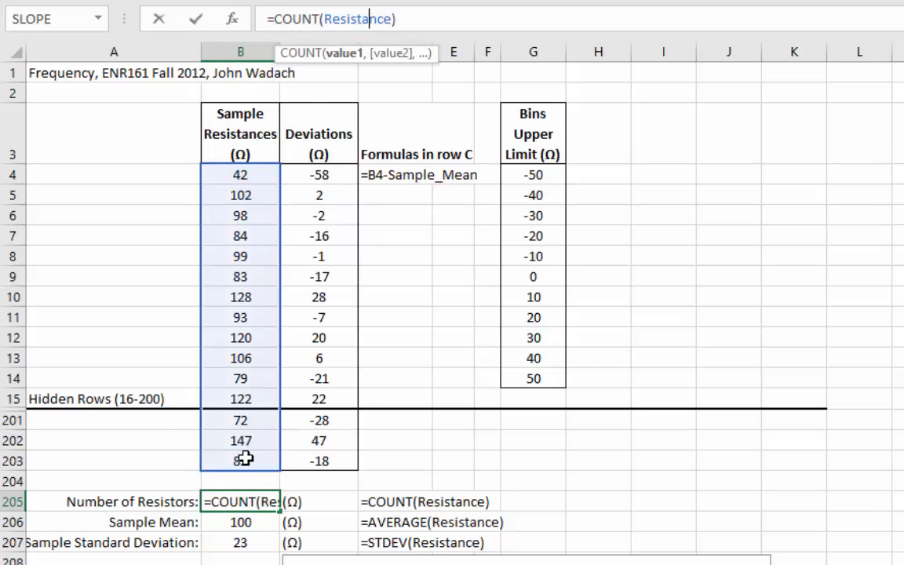
left_click(242, 522)
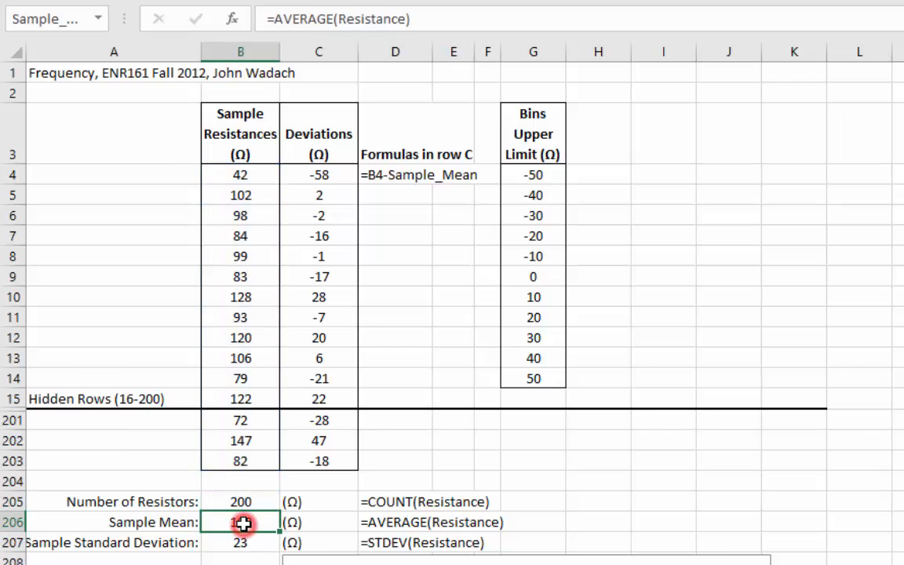
left_click(341, 19)
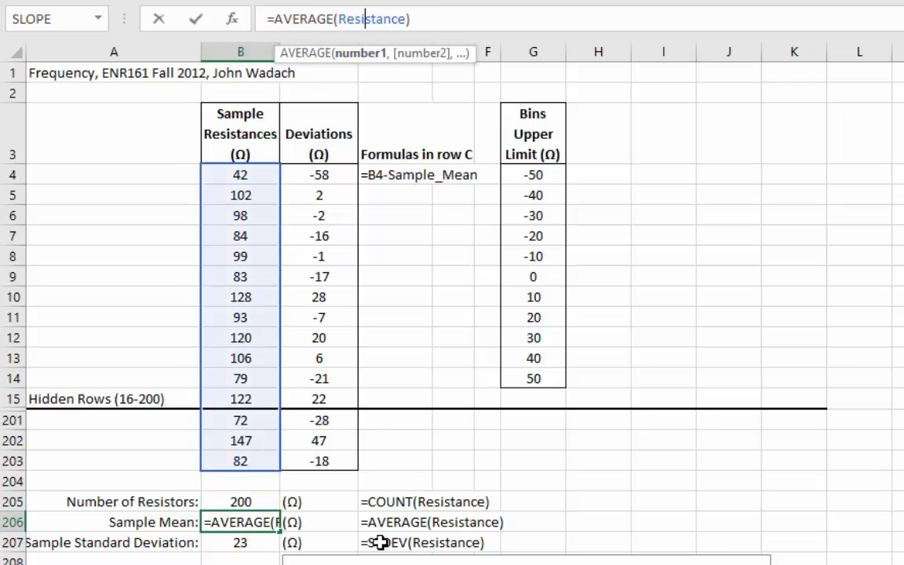
left_click(242, 547)
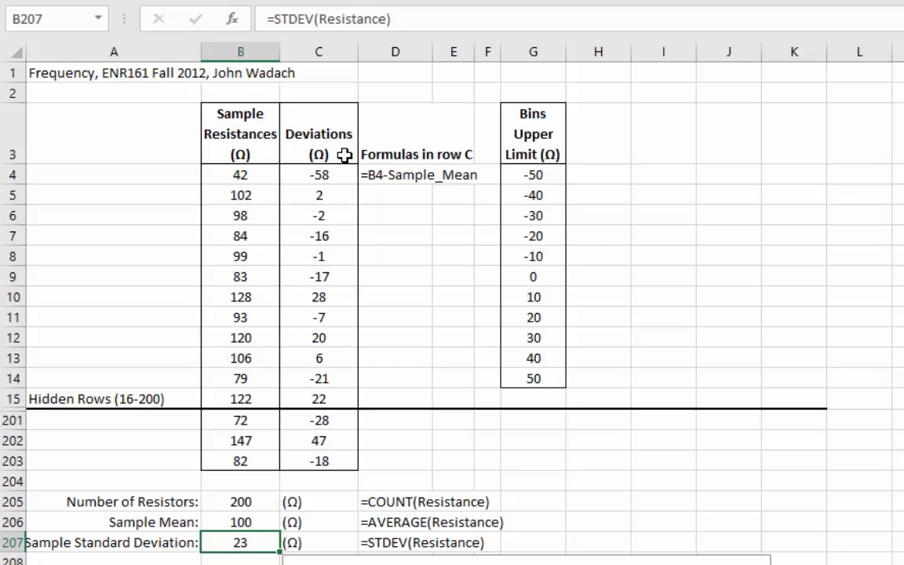
left_click(315, 14)
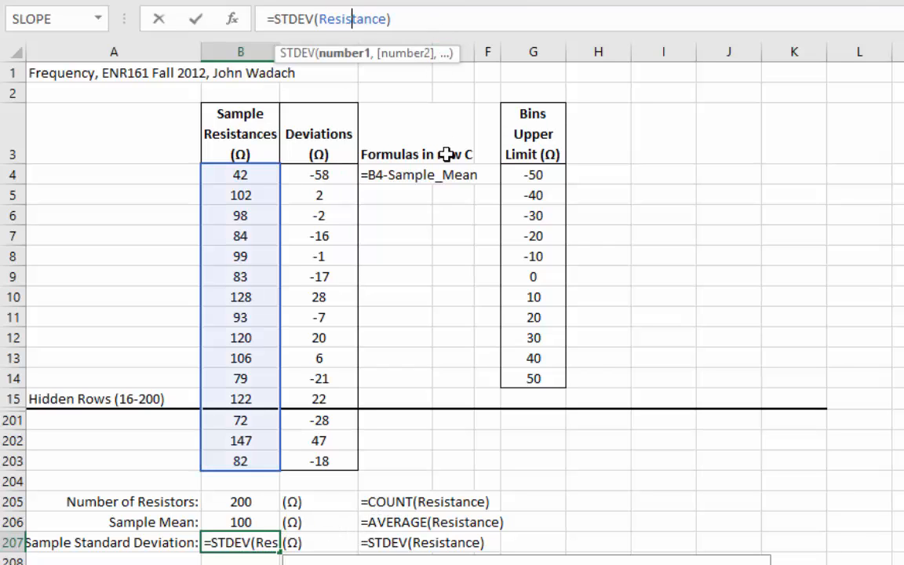
left_click(838, 484)
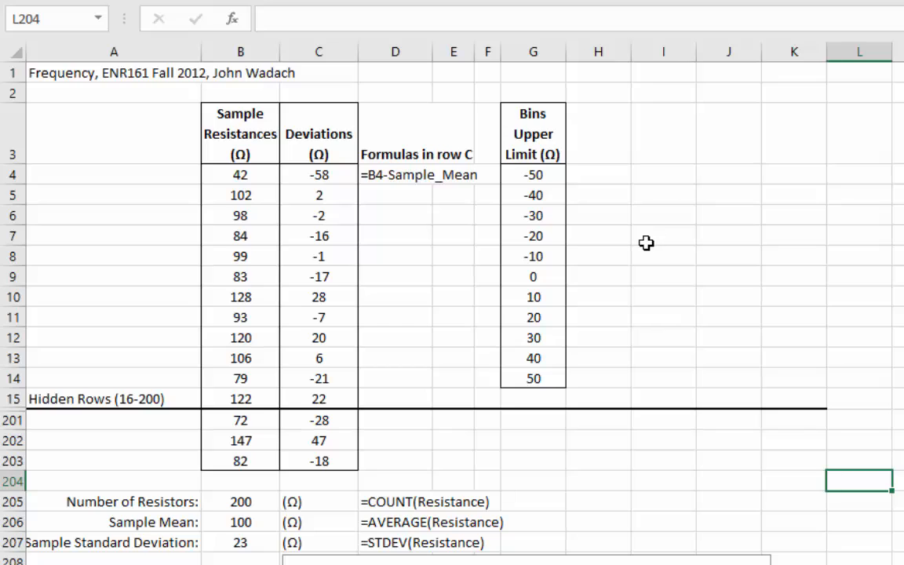
View the frequency table and histogram below the data, and return to the first sample resistance in B4.
scroll(646, 243, "down", 3)
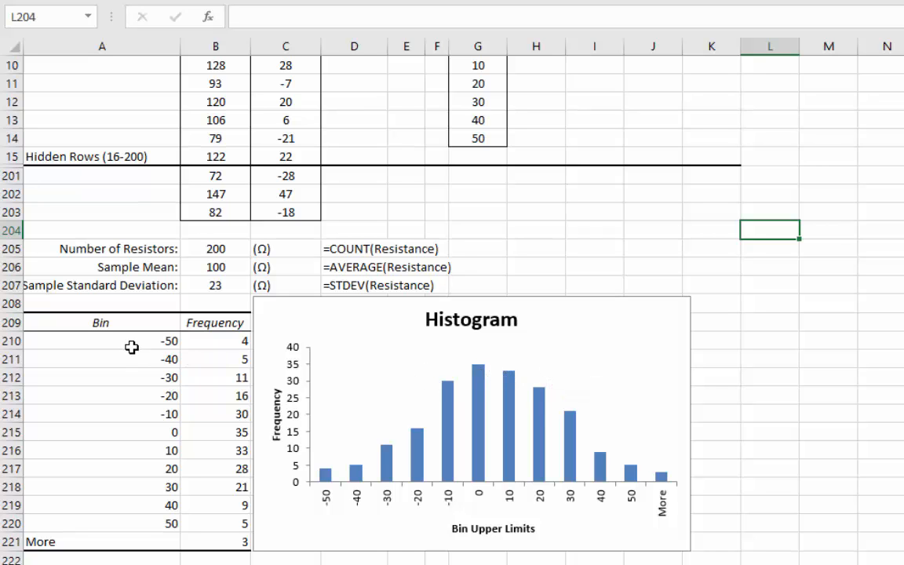
scroll(129, 343, "up", 3)
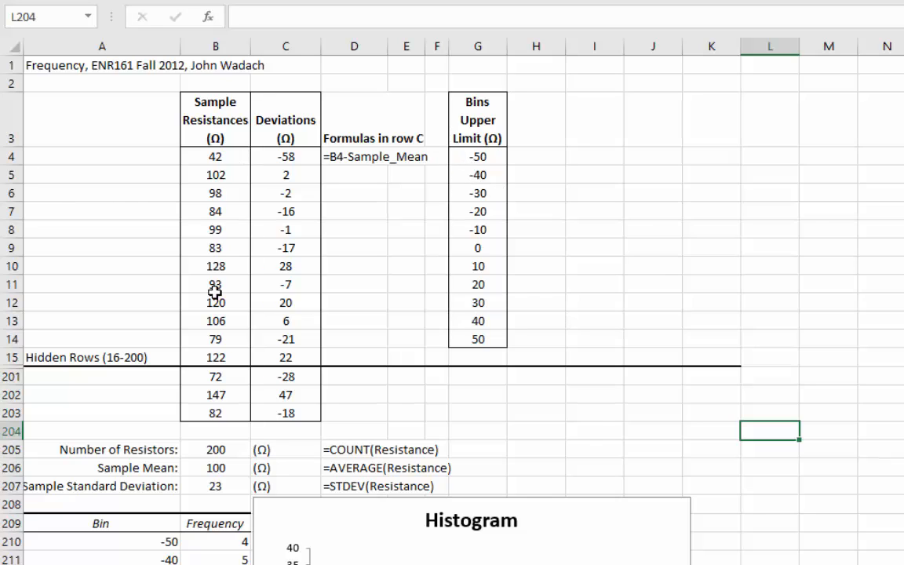
left_click(216, 157)
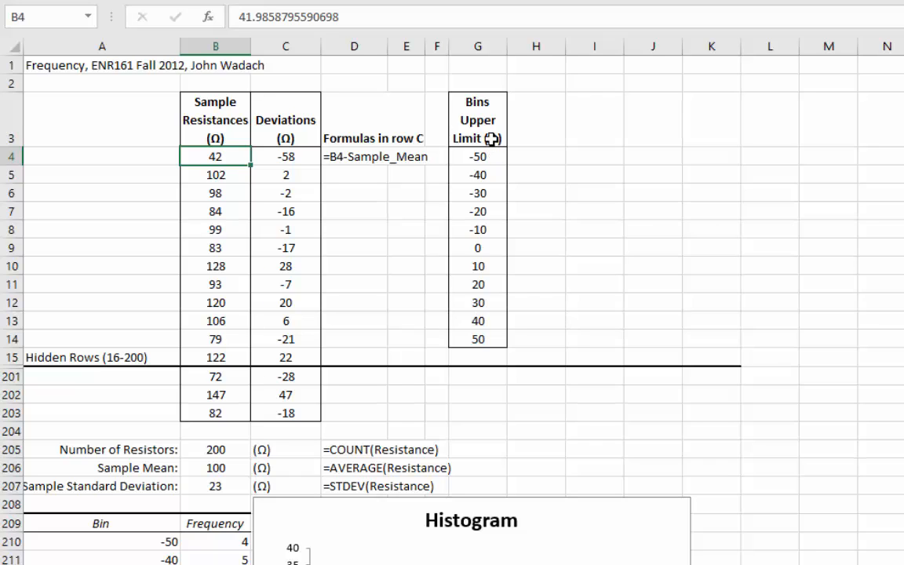
Examine which cells the deviation formula in C4 refers to, leaving it unedited.
left_click(293, 156)
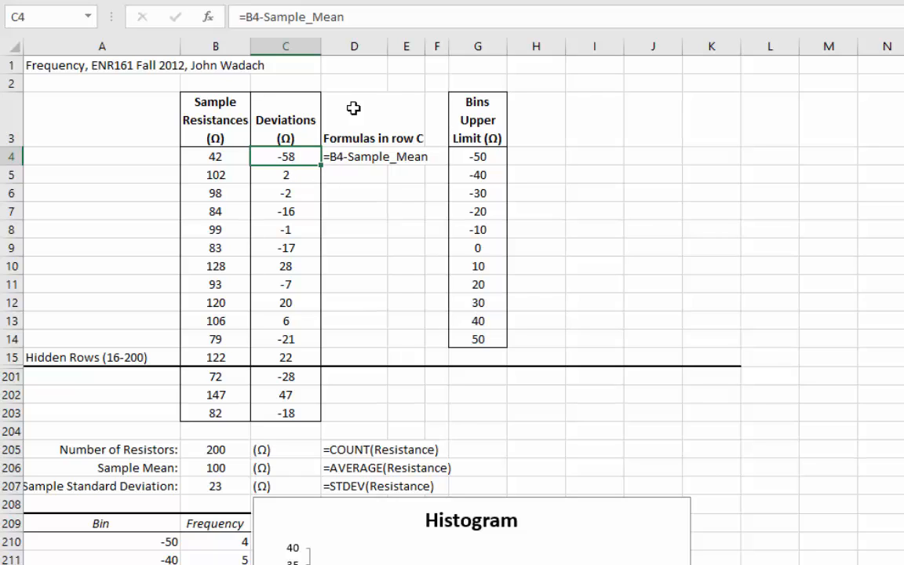
left_click(292, 17)
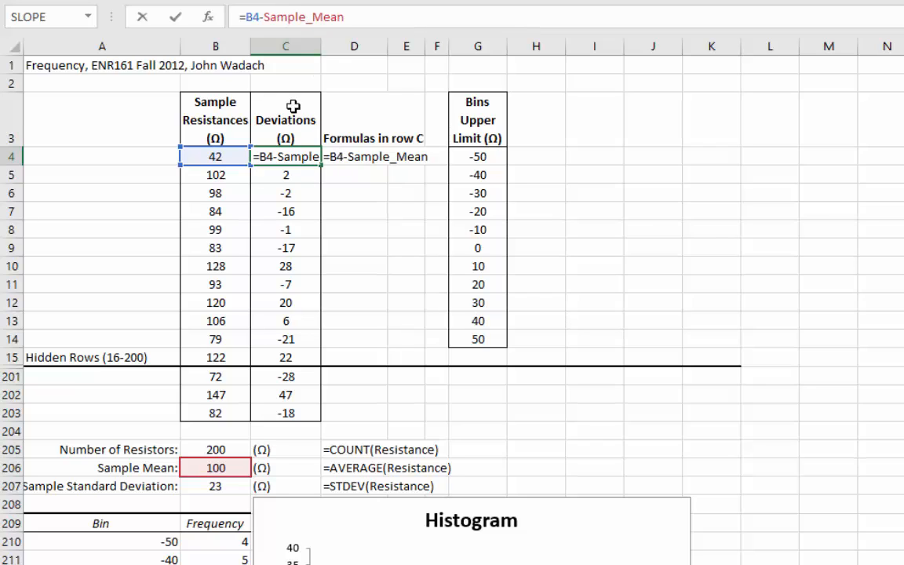
left_click(175, 17)
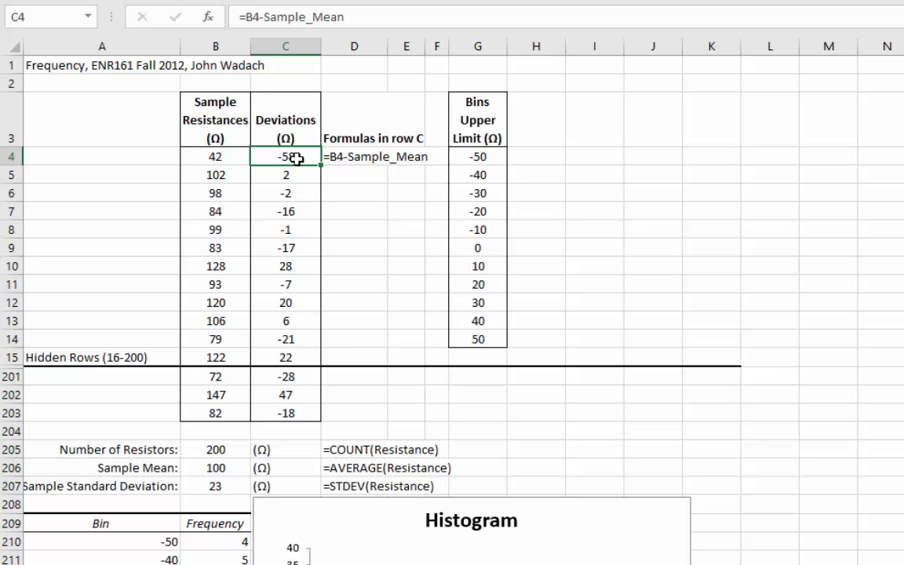
Compare the deviations with the bin upper limits in column G, and review the existing frequency table and histogram below.
left_click(477, 159)
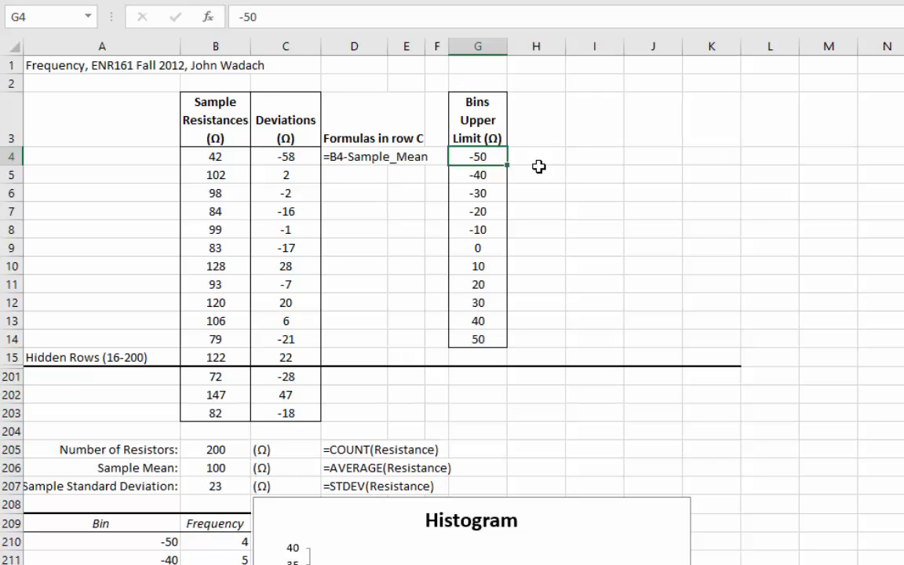
left_click(287, 174)
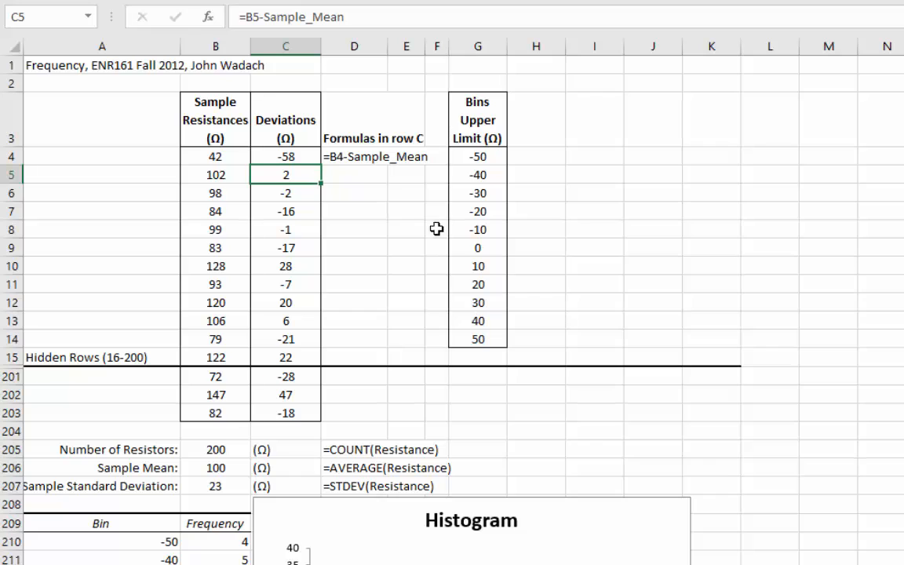
left_click(486, 268)
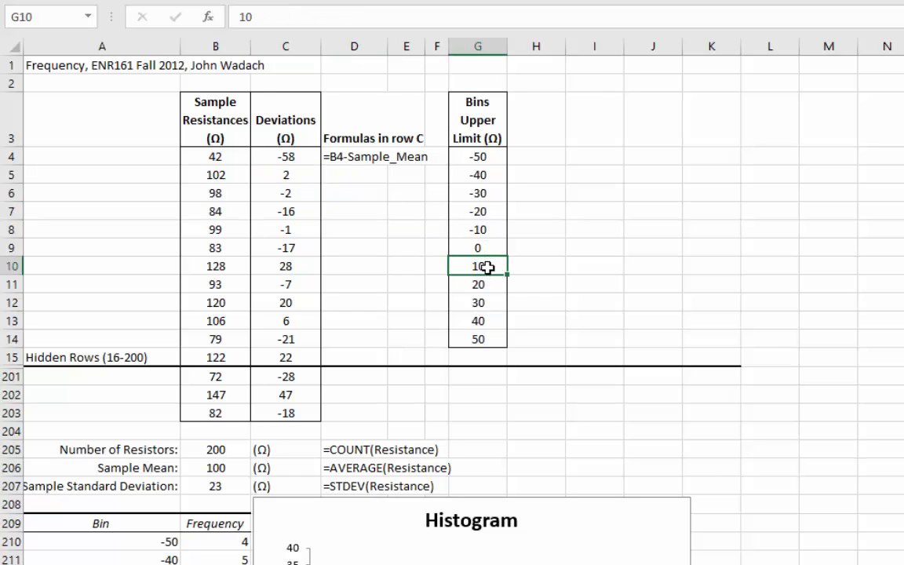
left_click(487, 157)
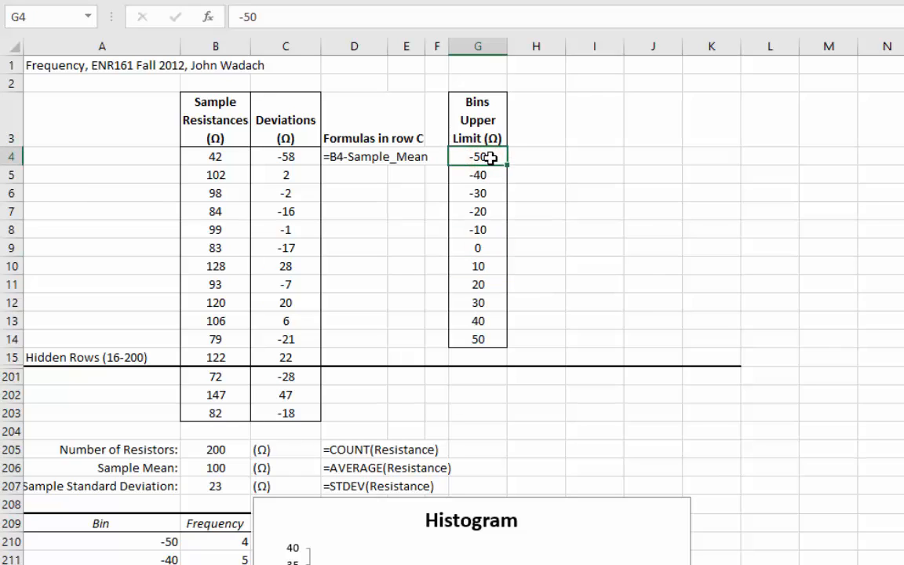
left_click(491, 177)
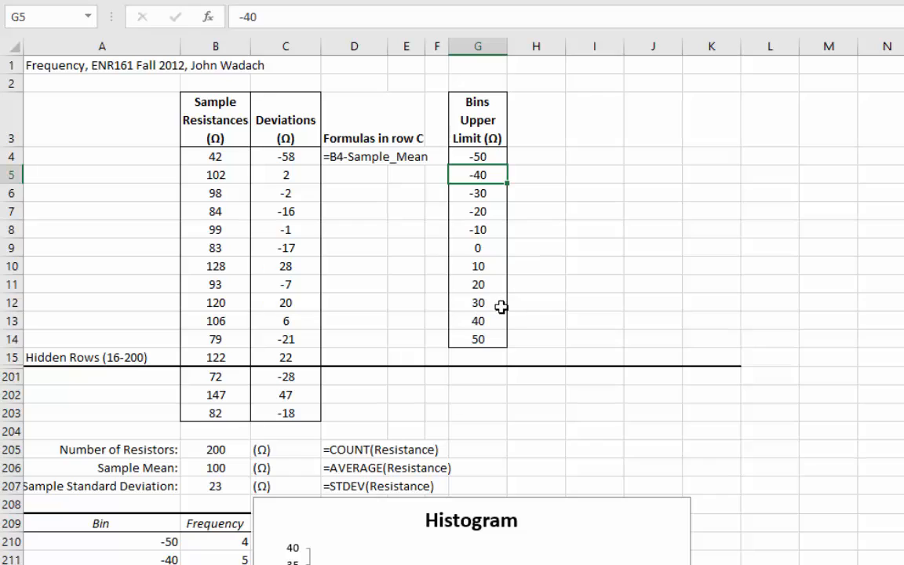
left_click(598, 177)
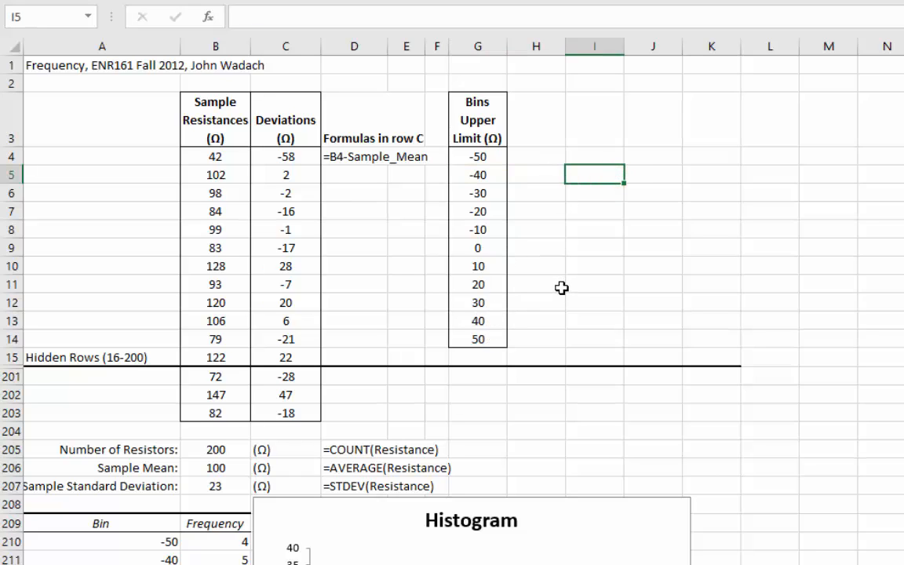
scroll(560, 287, "down", 3)
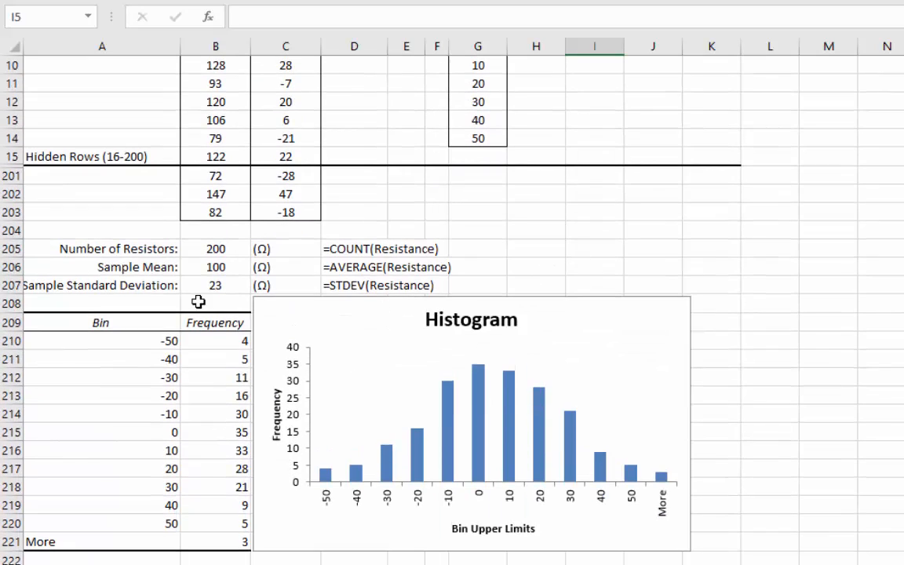
scroll(141, 448, "down", 2)
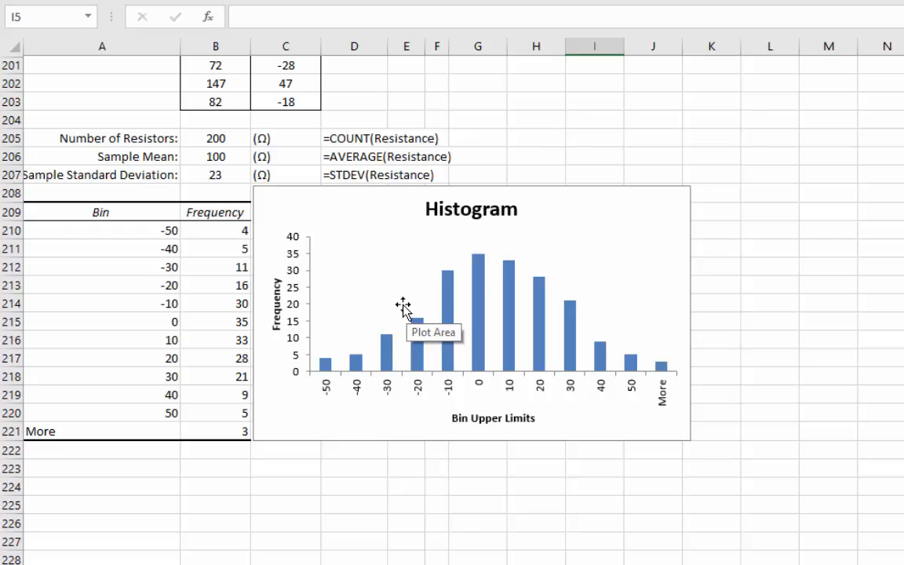
scroll(402, 306, "up", 3)
scroll(402, 306, "up", 2)
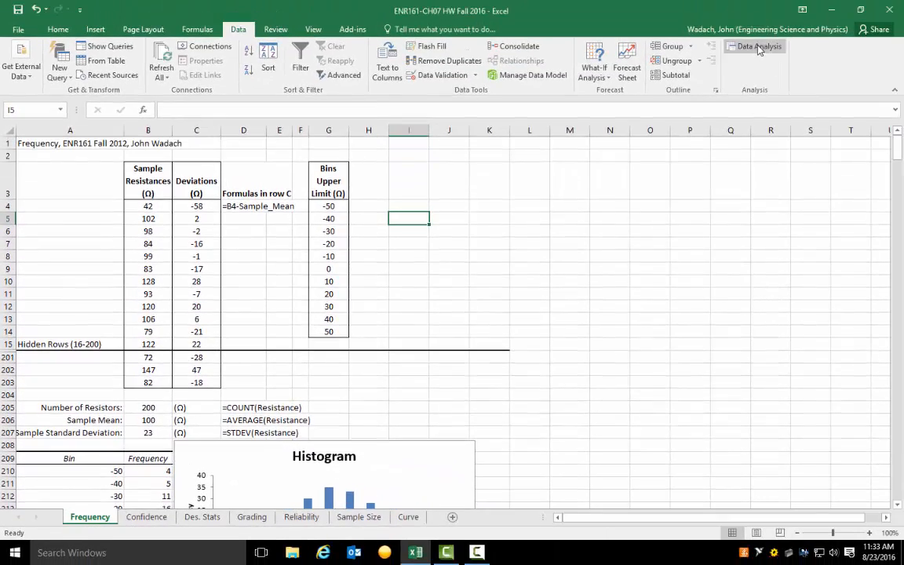
Set up a Histogram analysis with input range $C$4:$C$203 and bin range $G$4:$G$14, sending the results to an output range.
left_click(756, 47)
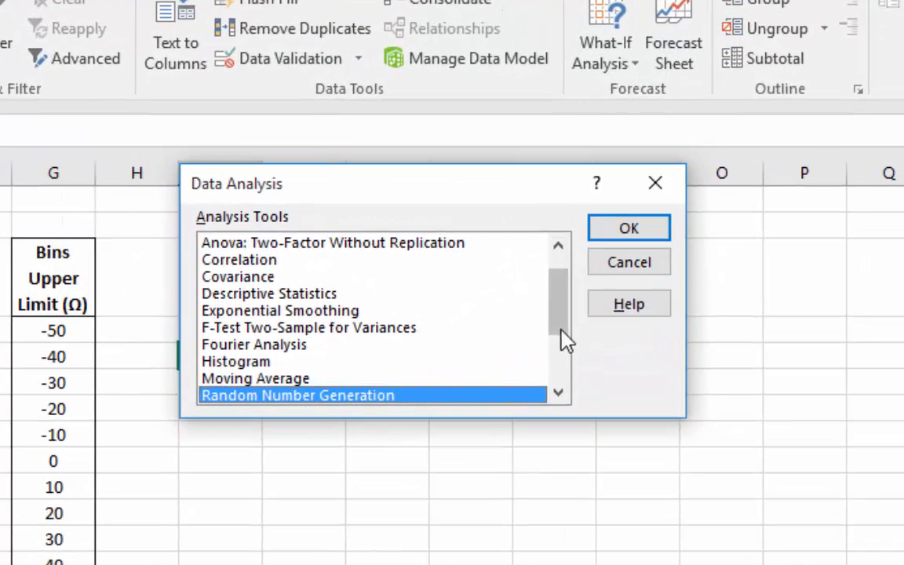
left_click(267, 362)
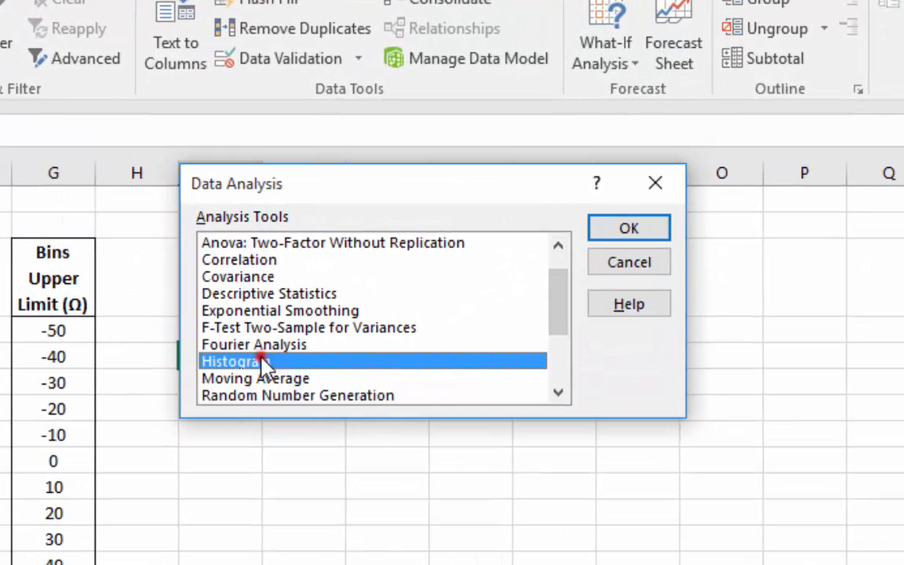
left_click(634, 229)
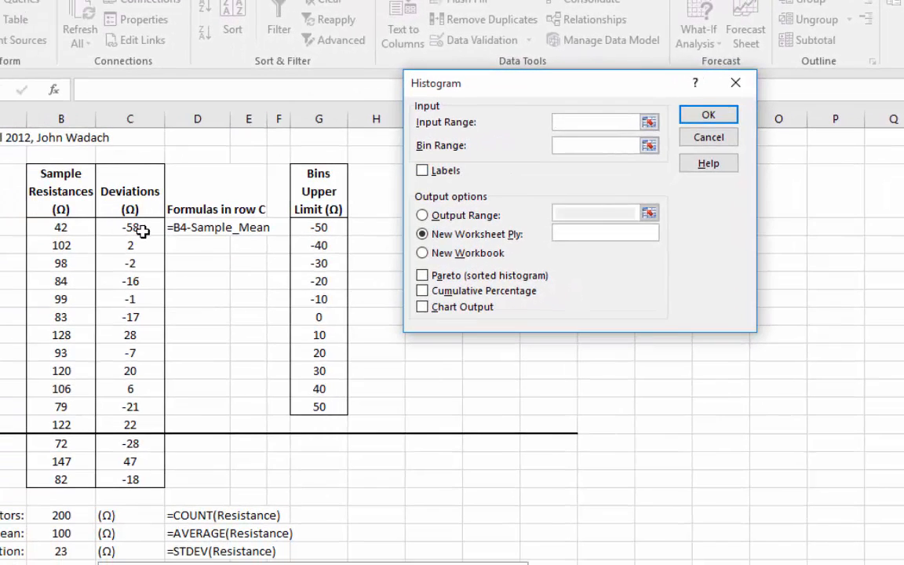
left_click(137, 228)
left_click_drag(138, 228, 127, 476)
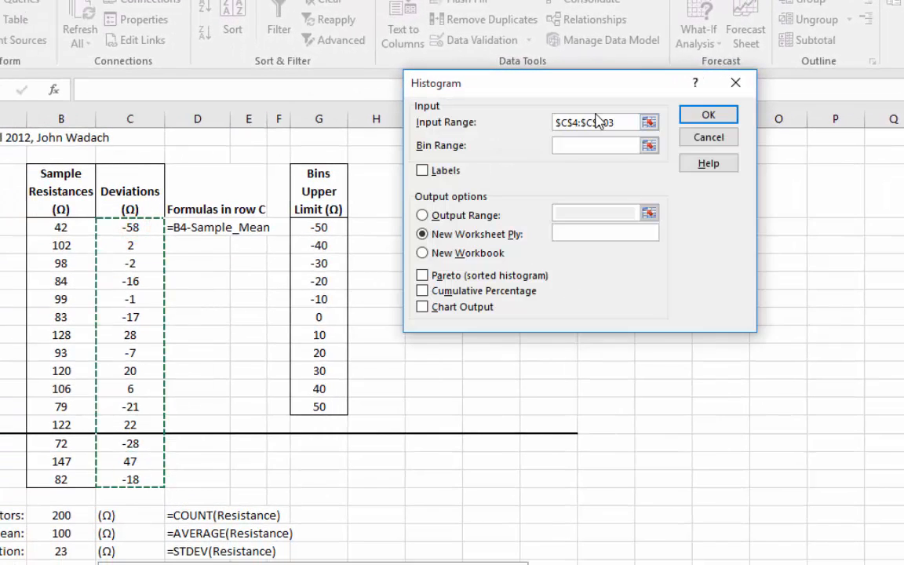
left_click(582, 145)
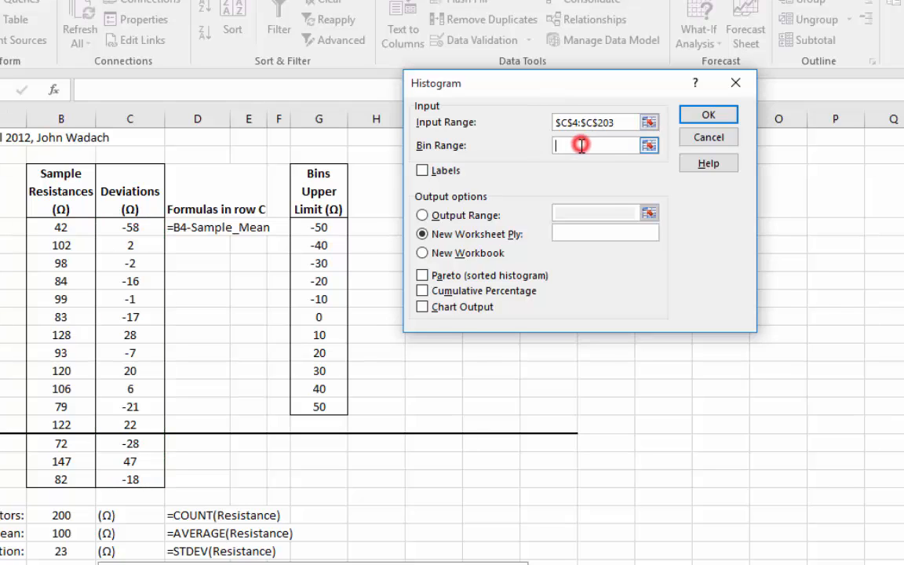
left_click_drag(319, 228, 307, 407)
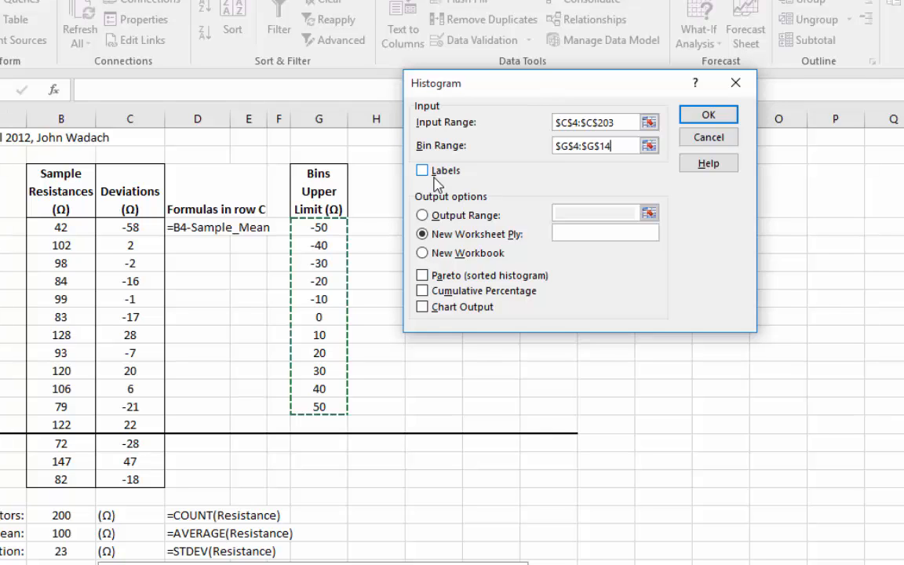
left_click(423, 215)
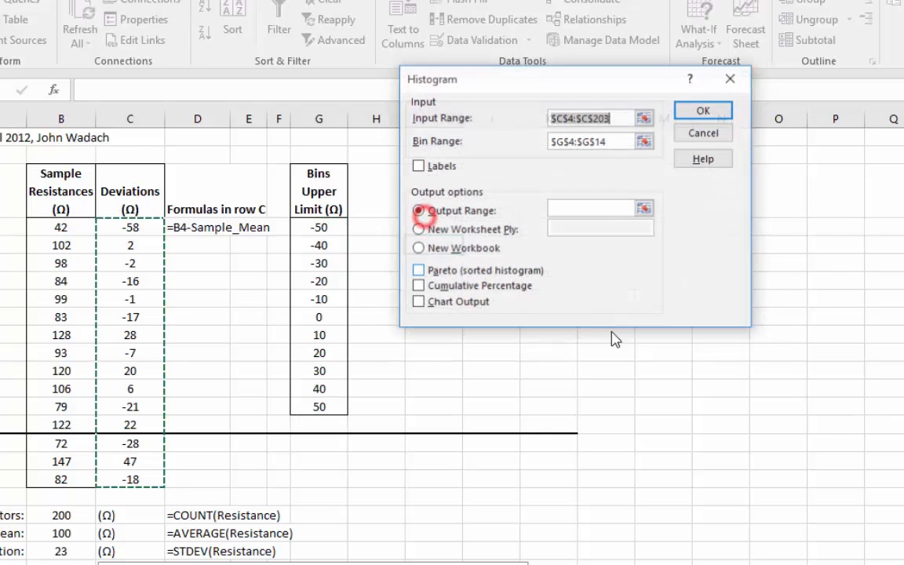
left_click(656, 375)
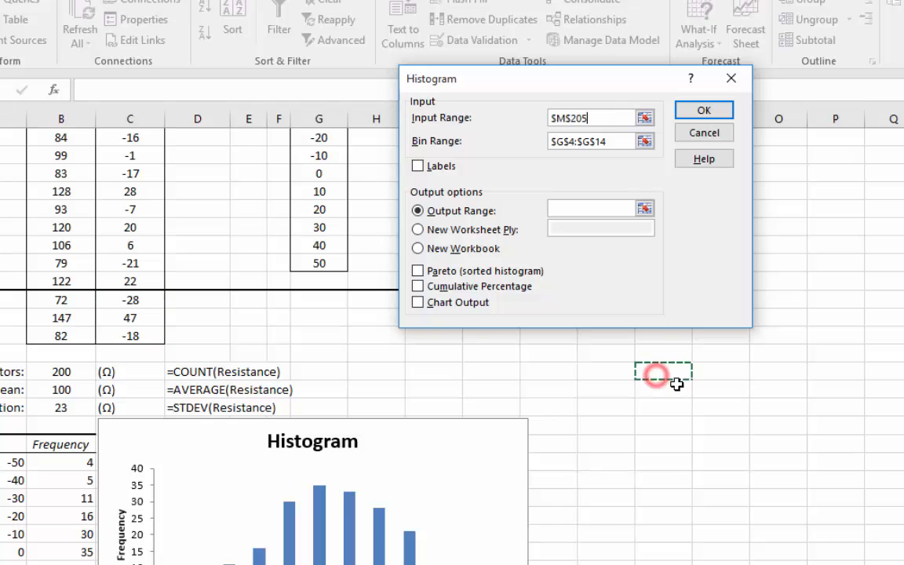
double_click(598, 116)
scroll(686, 181, "up", 3)
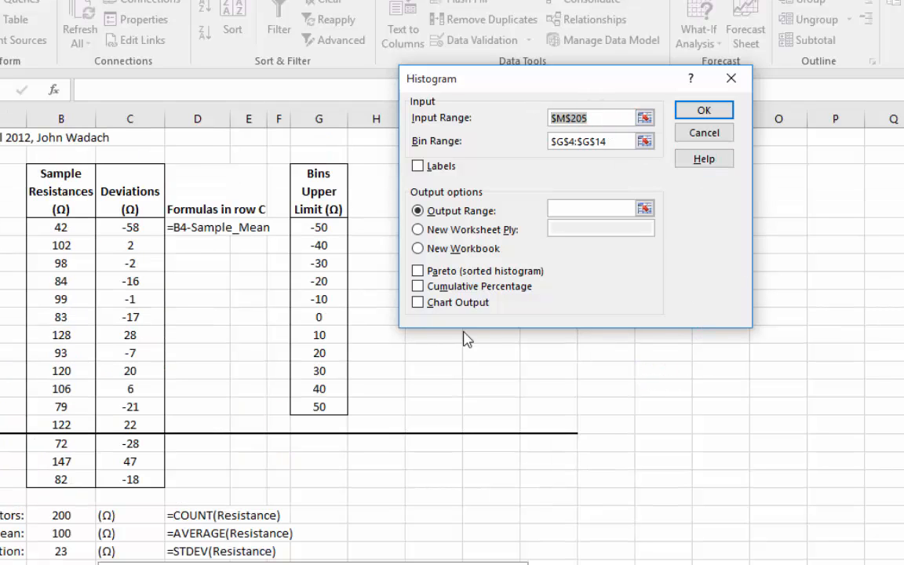
left_click_drag(135, 227, 131, 481)
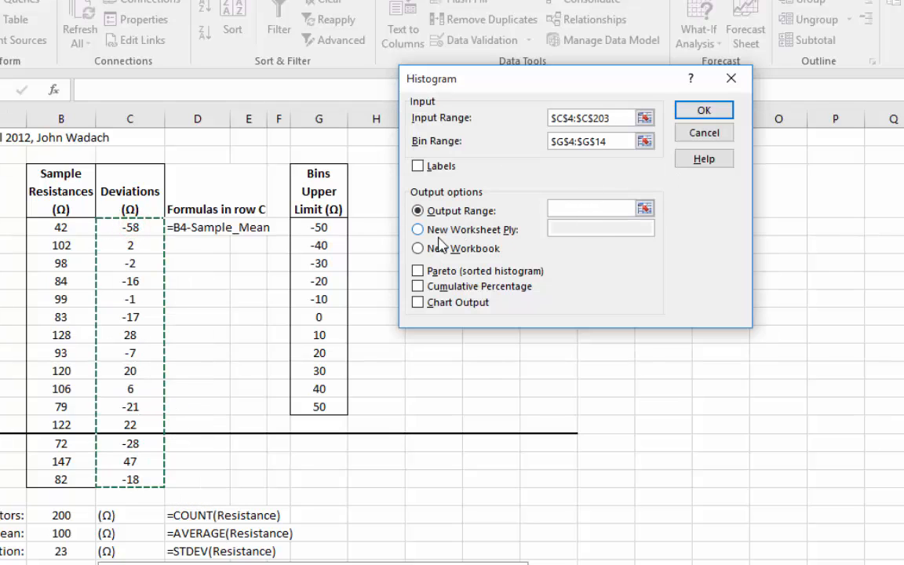
Set the histogram's output range to $L$204, enable Chart Output and generate the frequency table and chart.
left_click(585, 209)
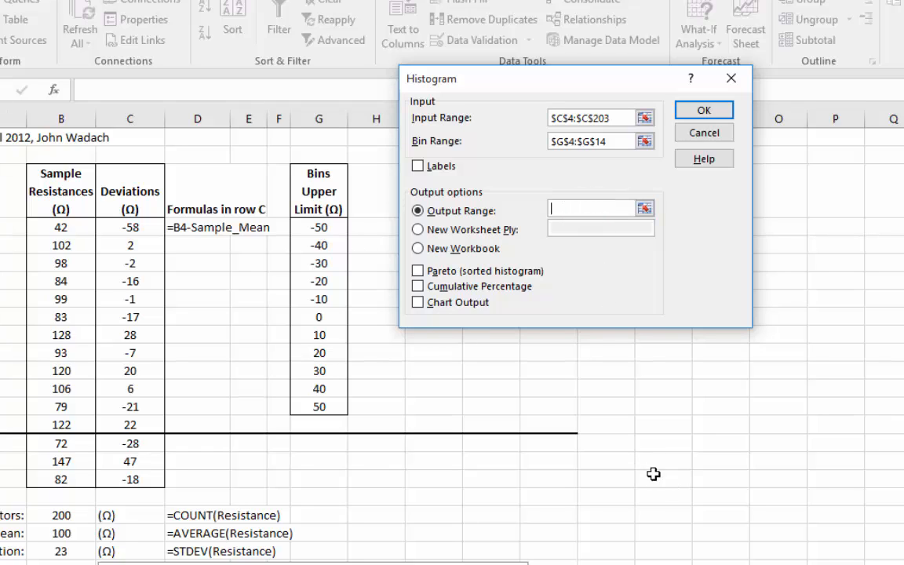
left_click(616, 499)
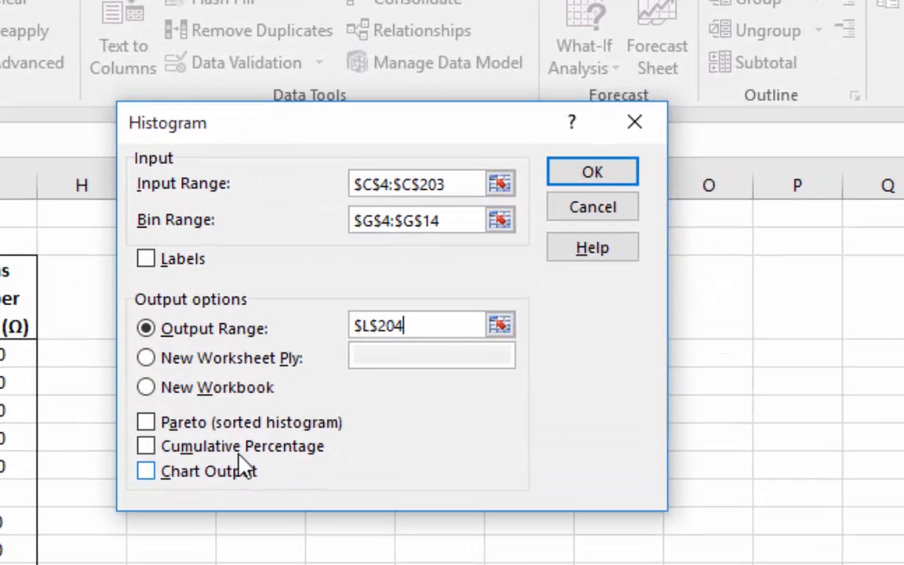
left_click(146, 472)
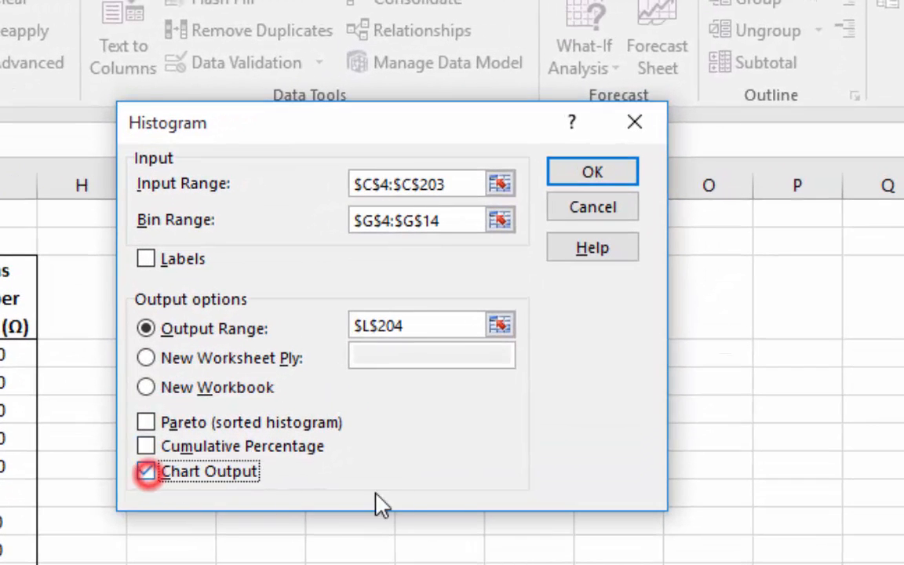
left_click(598, 176)
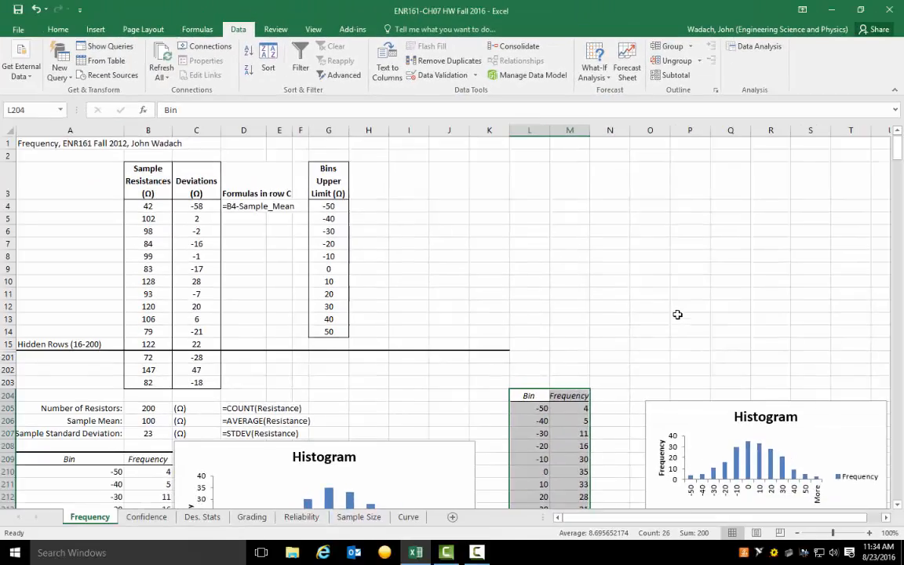
Move the newly generated histogram chart closer to its frequency table.
scroll(706, 416, "down", 5)
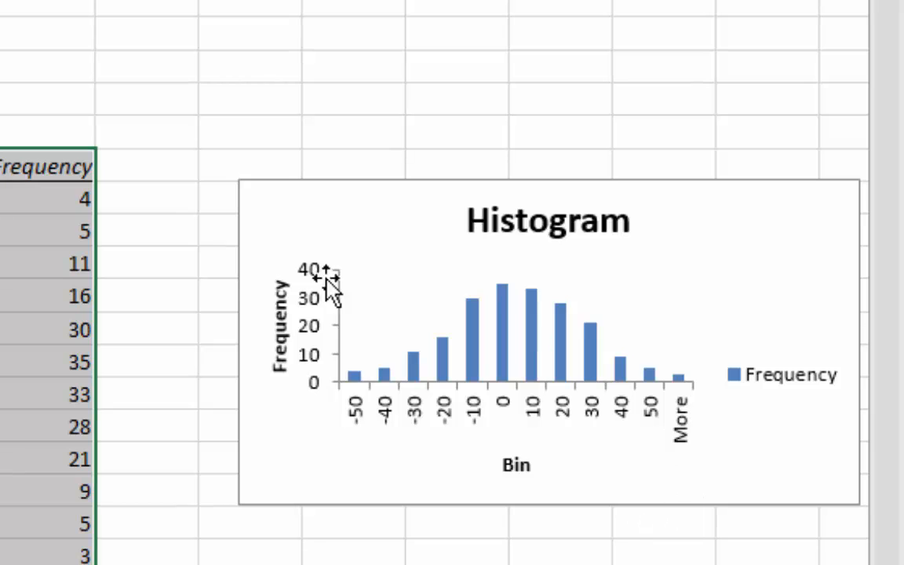
left_click_drag(278, 222, 180, 219)
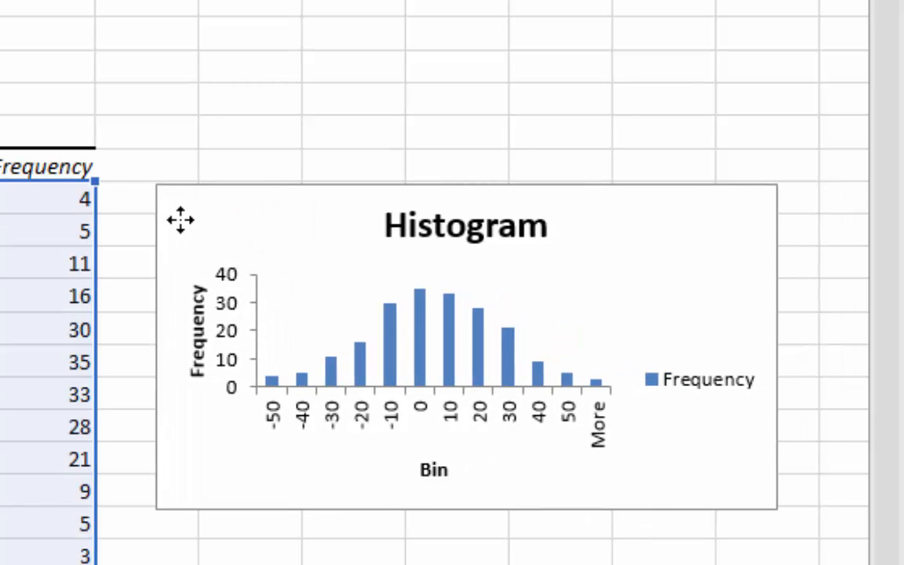
left_click(180, 81)
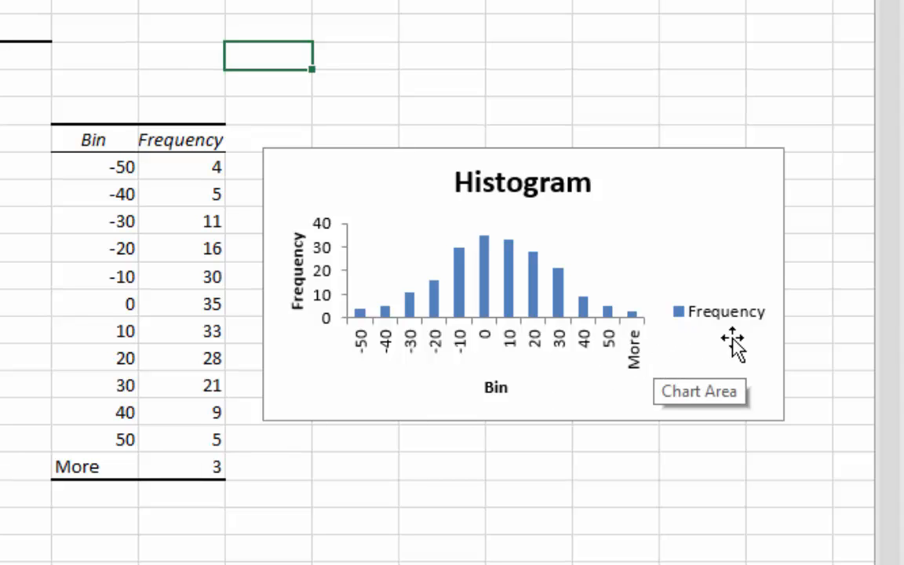
Enlarge the new histogram chart, mainly in height, and delete its Frequency legend.
scroll(721, 317, "down", 1)
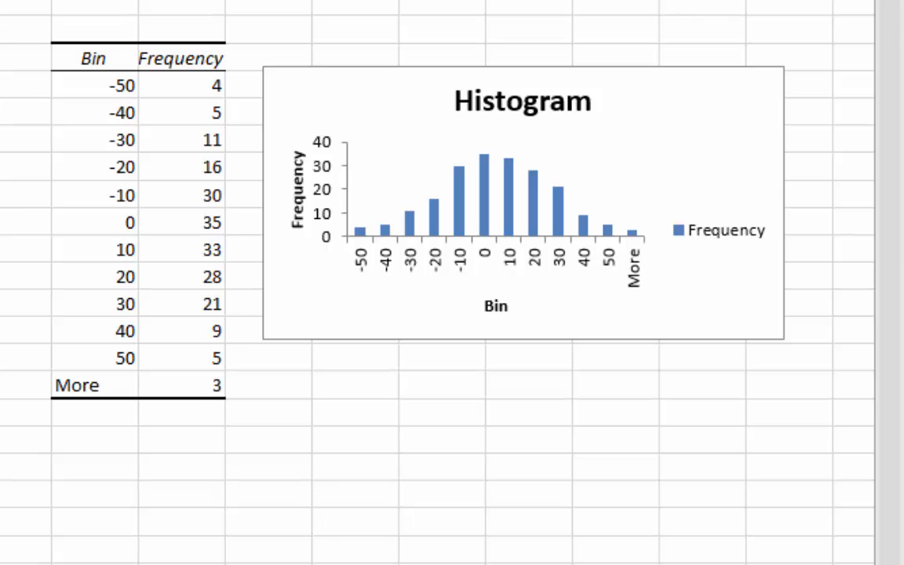
left_click(715, 276)
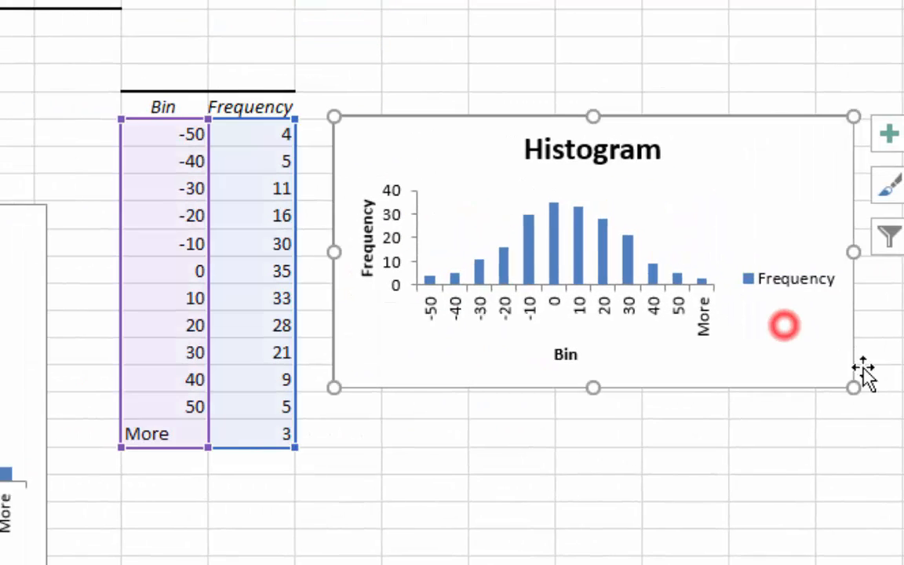
left_click_drag(852, 385, 891, 520)
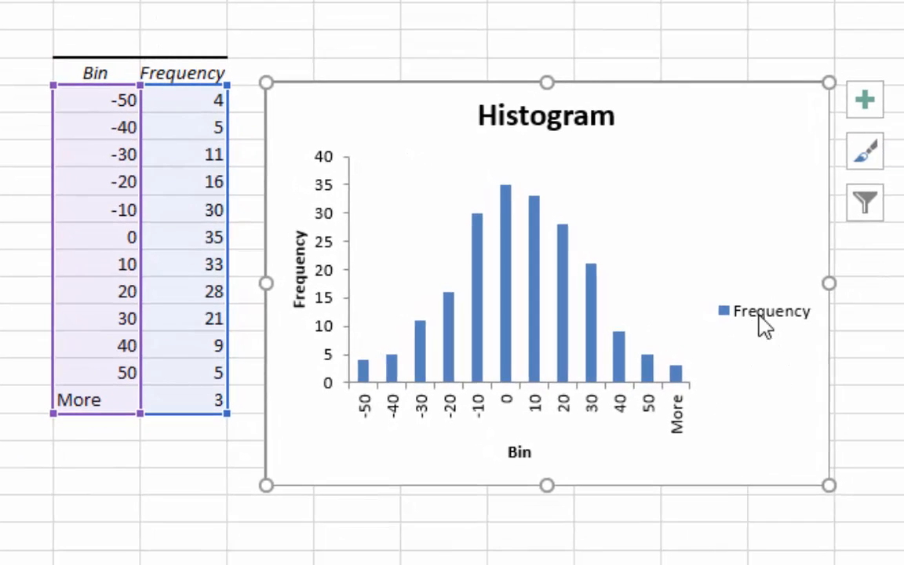
left_click(753, 313)
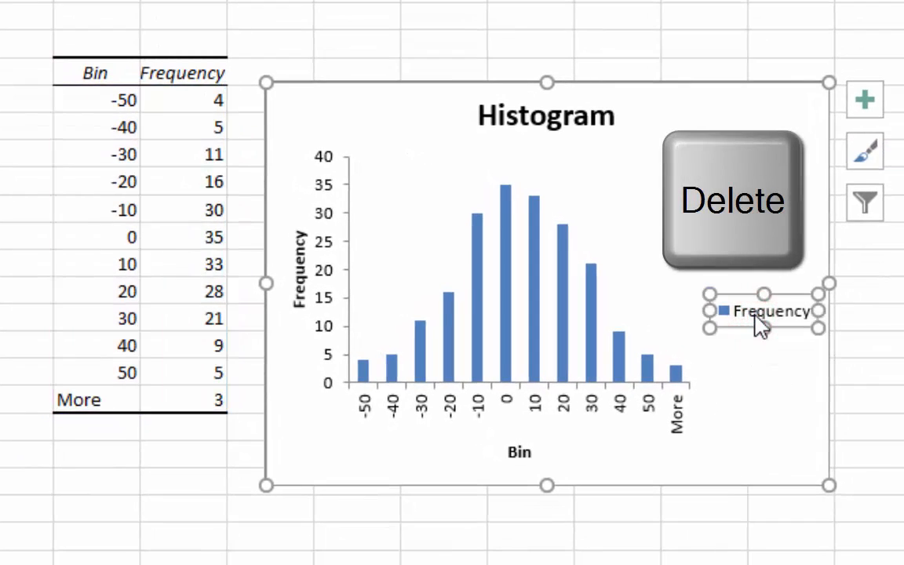
key("Delete")
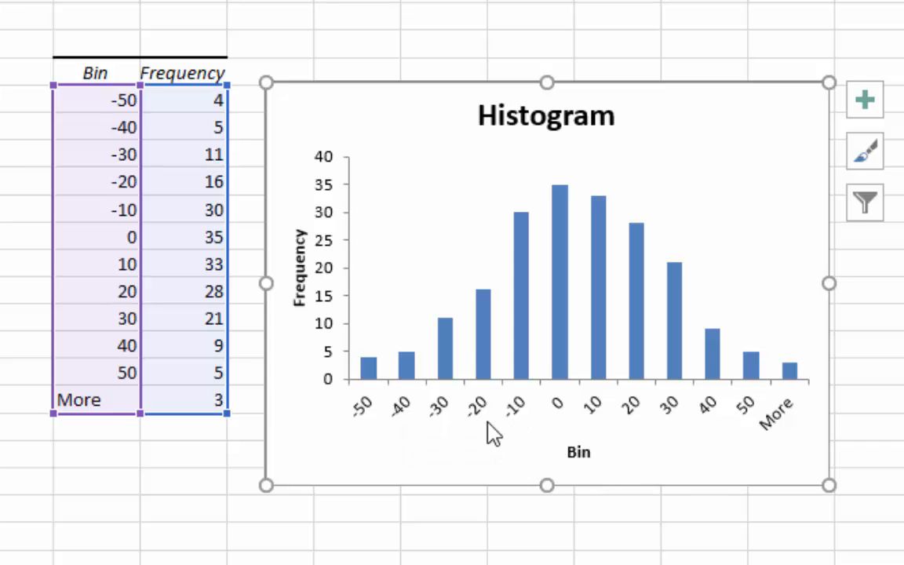
Examine the text direction and custom angle settings for the histogram's horizontal axis labels.
left_click(404, 404)
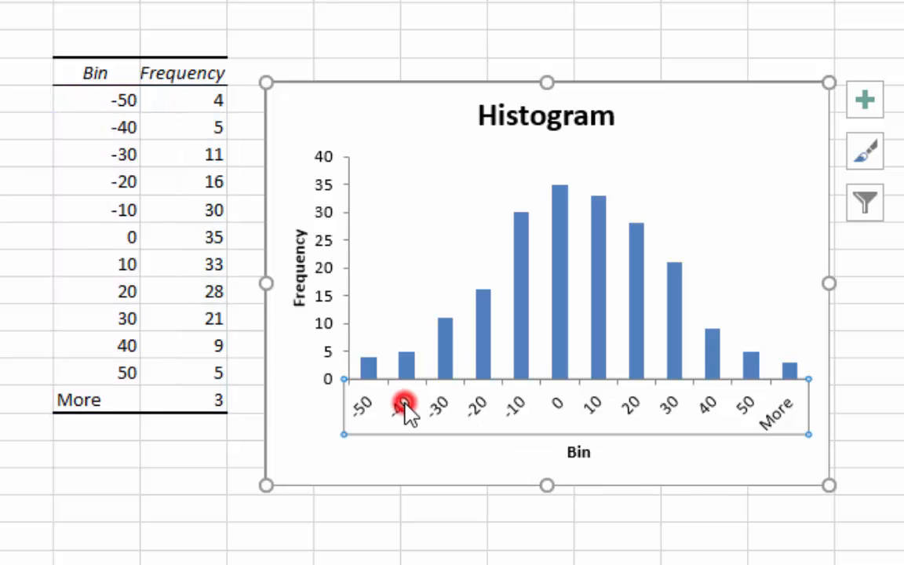
right_click(404, 407)
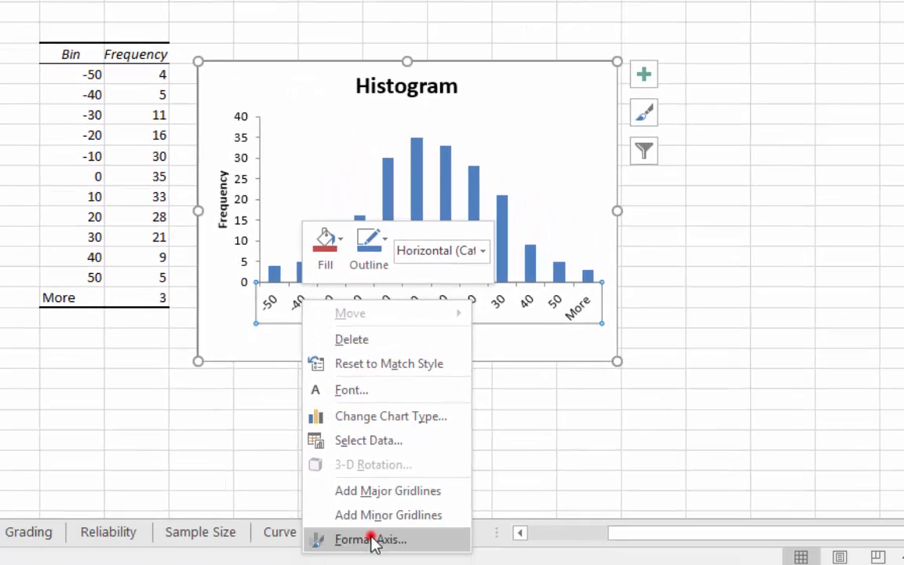
left_click(374, 541)
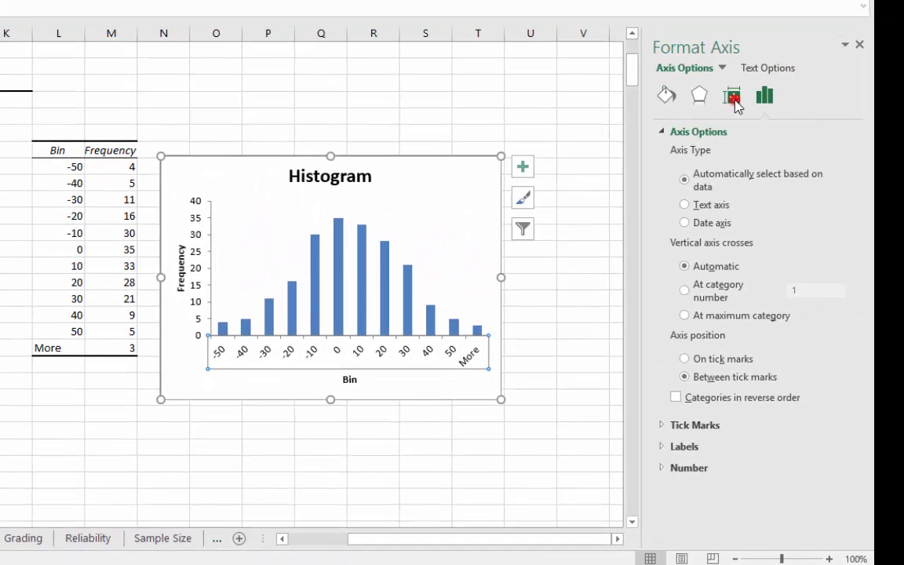
left_click(733, 97)
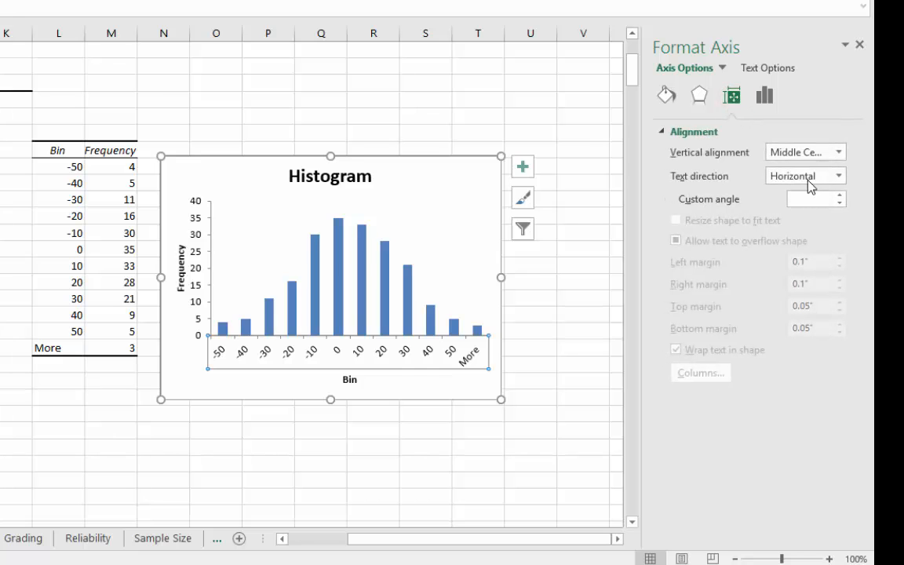
left_click(836, 176)
left_click(816, 197)
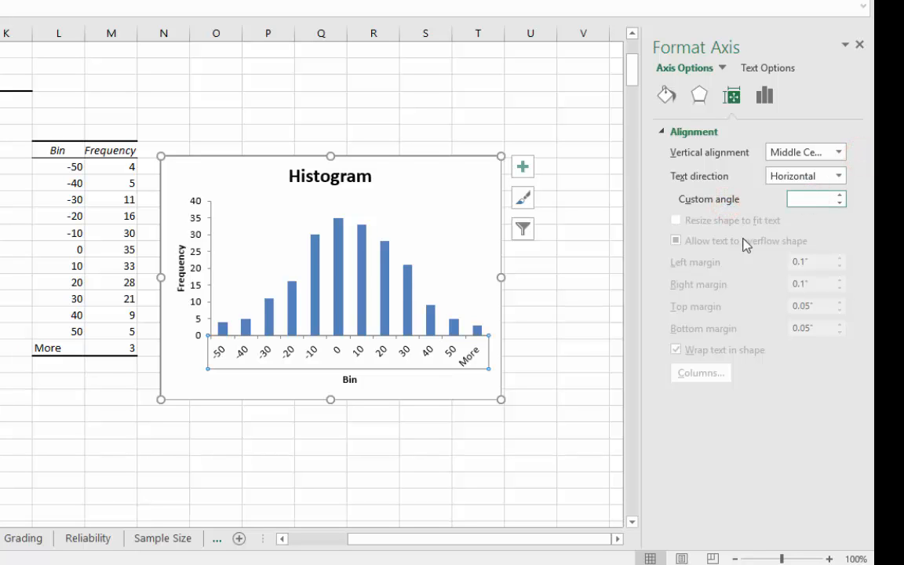
left_click(581, 333)
Change the new histogram's horizontal axis title to "Bin Upper LImits".
left_click(357, 385)
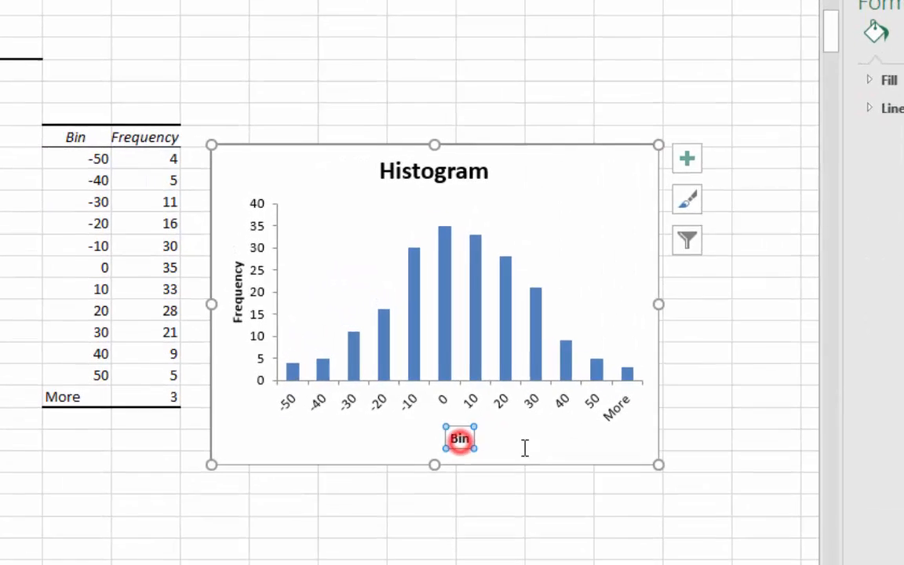
left_click(364, 384)
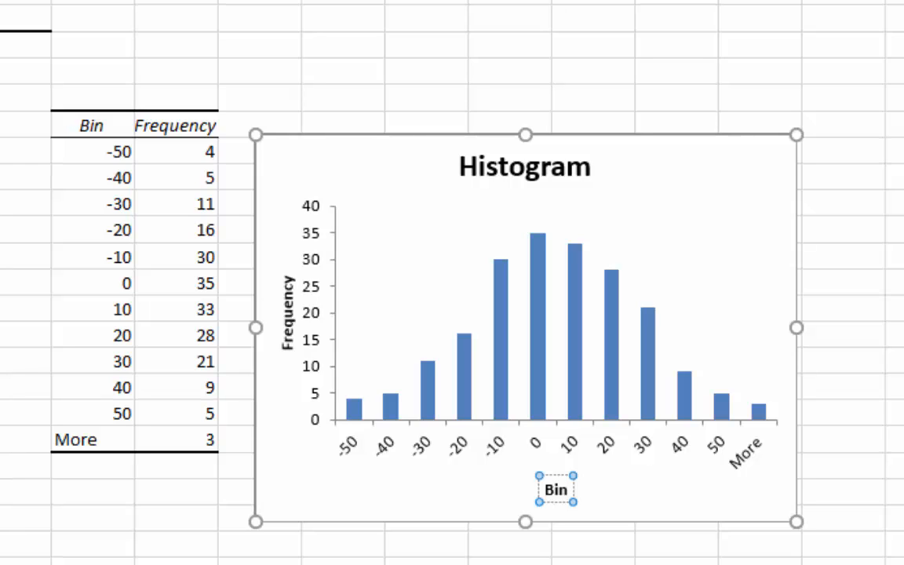
type("Upper")
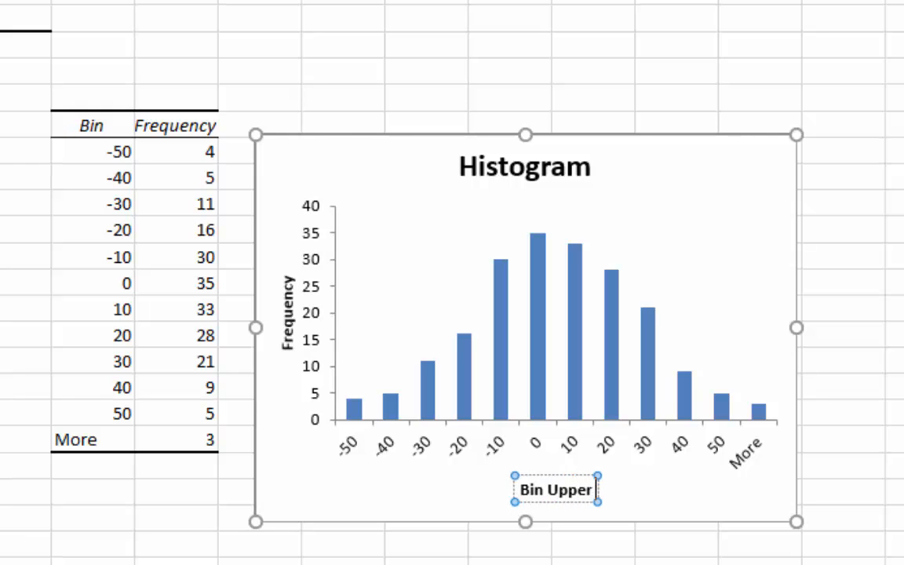
type(" LImits")
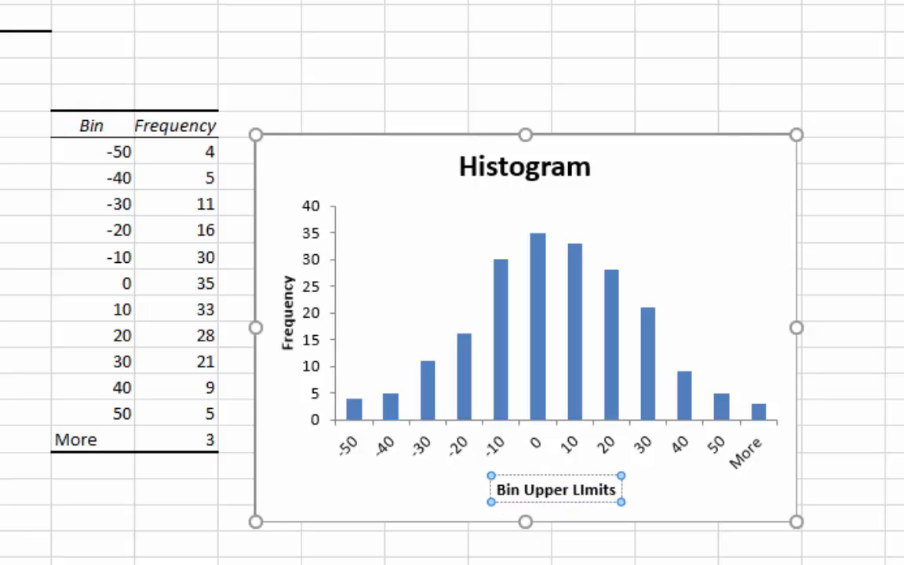
left_click(844, 559)
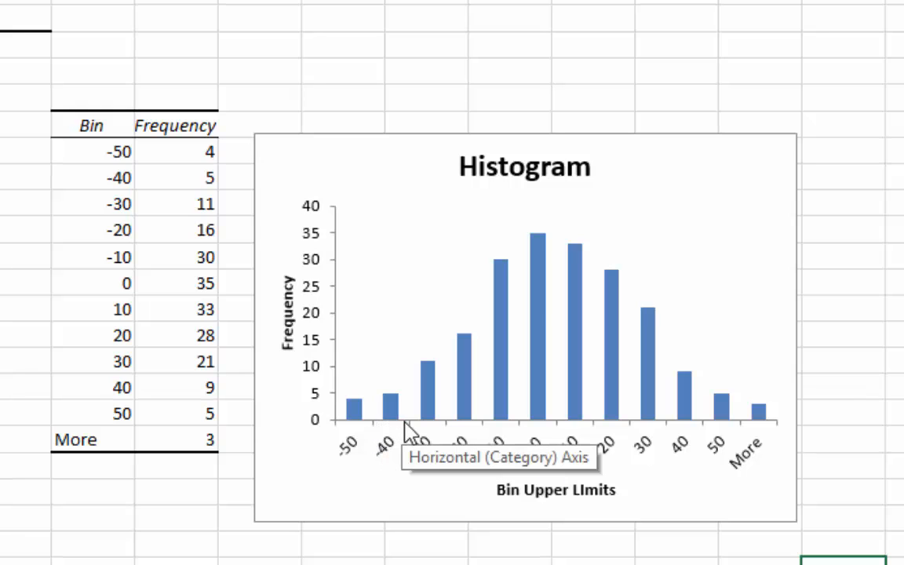
Compare the new histogram with the original one, including the axis titles and the heading of the bin limits column.
left_click(423, 558)
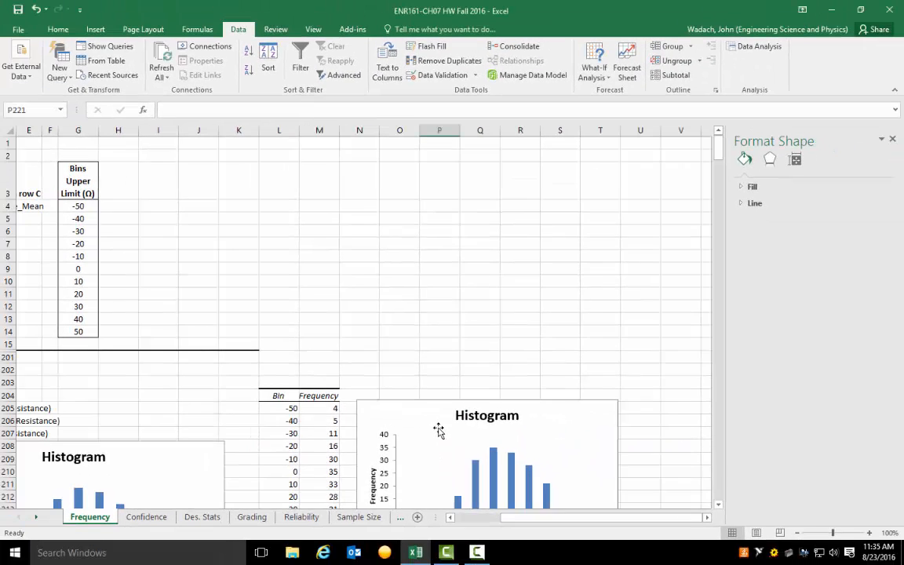
scroll(437, 430, "down", 4)
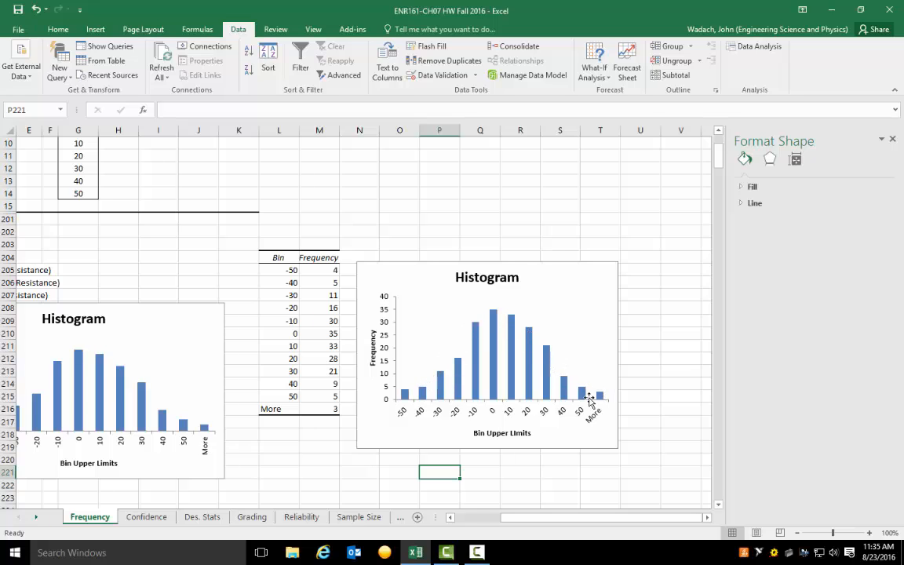
mouse_move(585, 400)
left_click(450, 518)
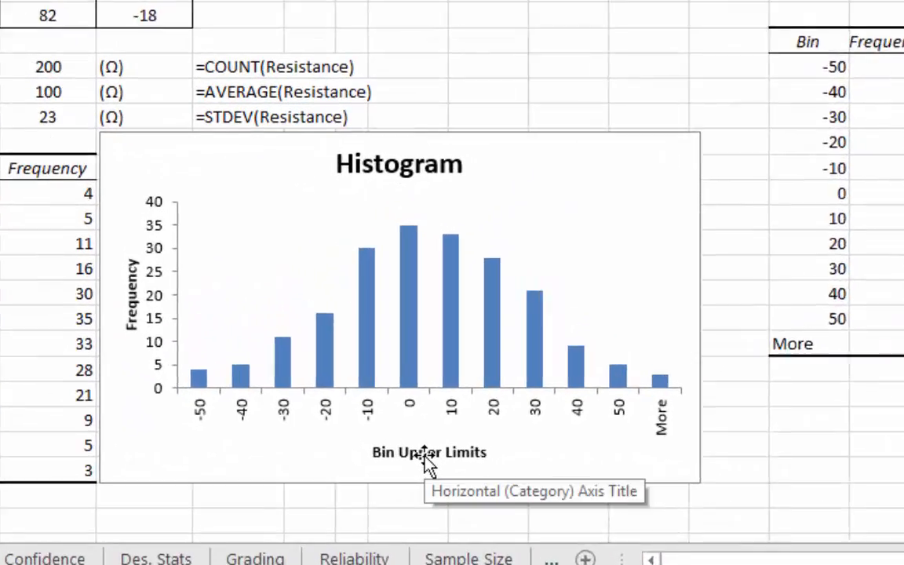
scroll(403, 167, "up", 6)
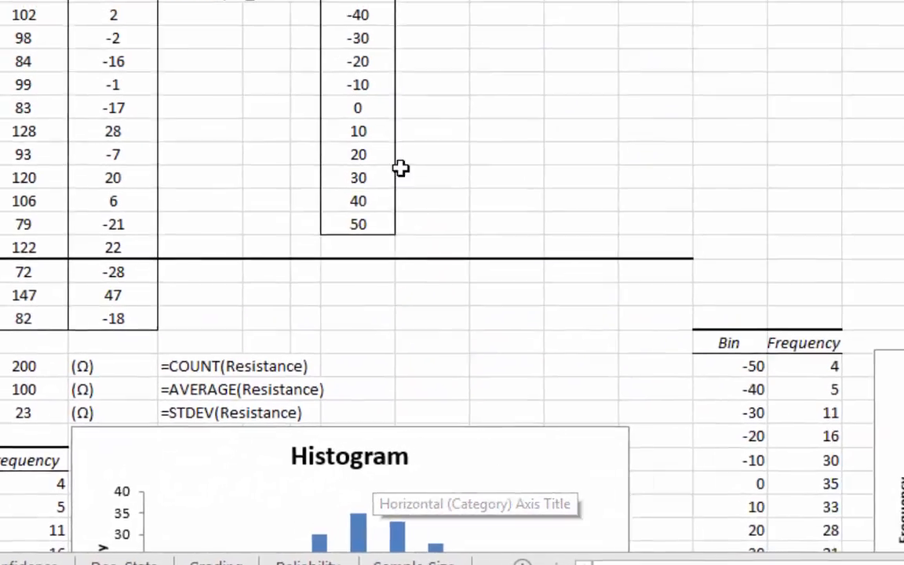
left_click(299, 48)
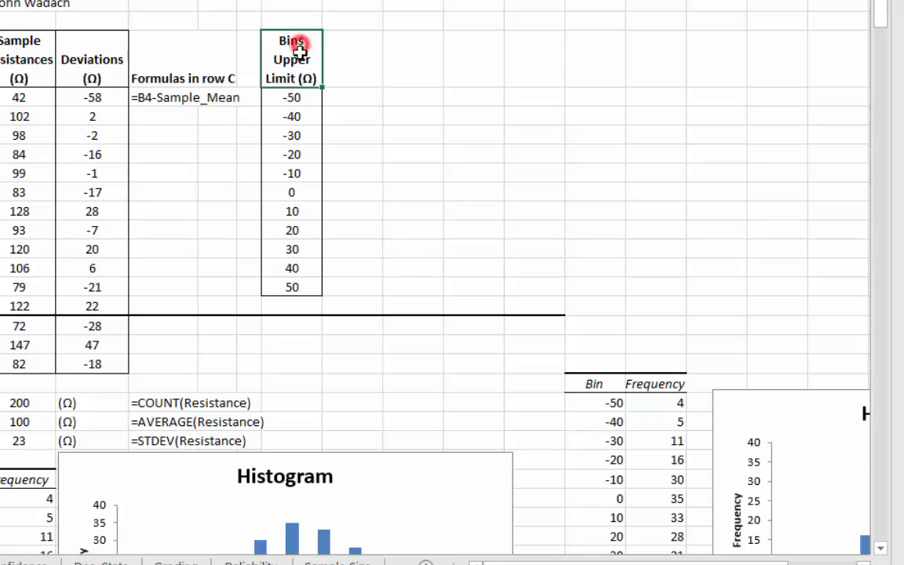
scroll(403, 314, "down", 4)
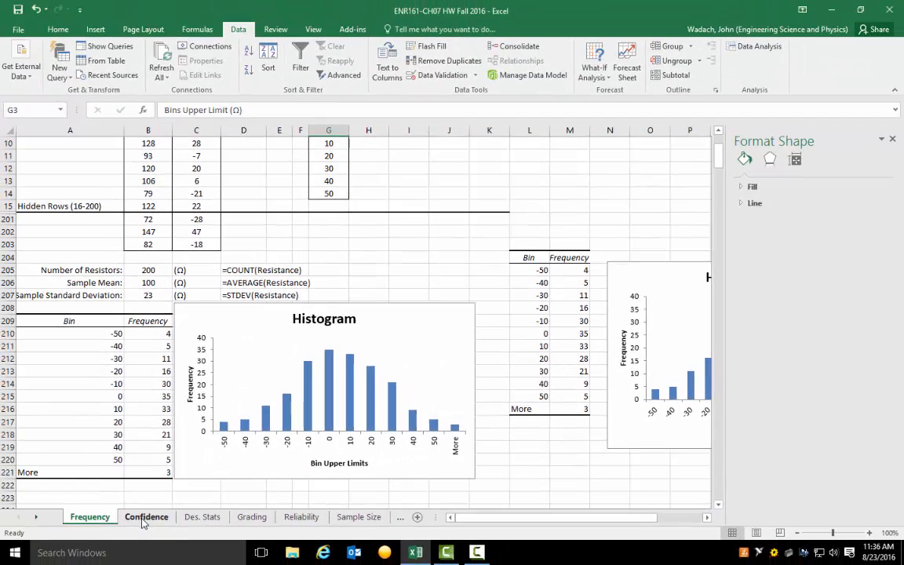
Open the Confidence sheet and highlight its resistance data in A4:A203.
left_click(144, 518)
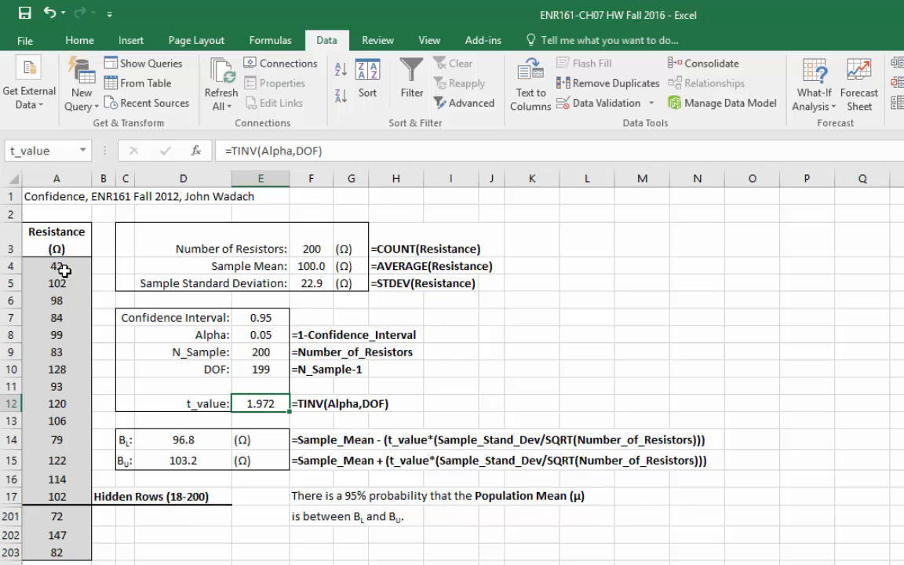
left_click_drag(59, 267, 73, 550)
left_click(182, 564)
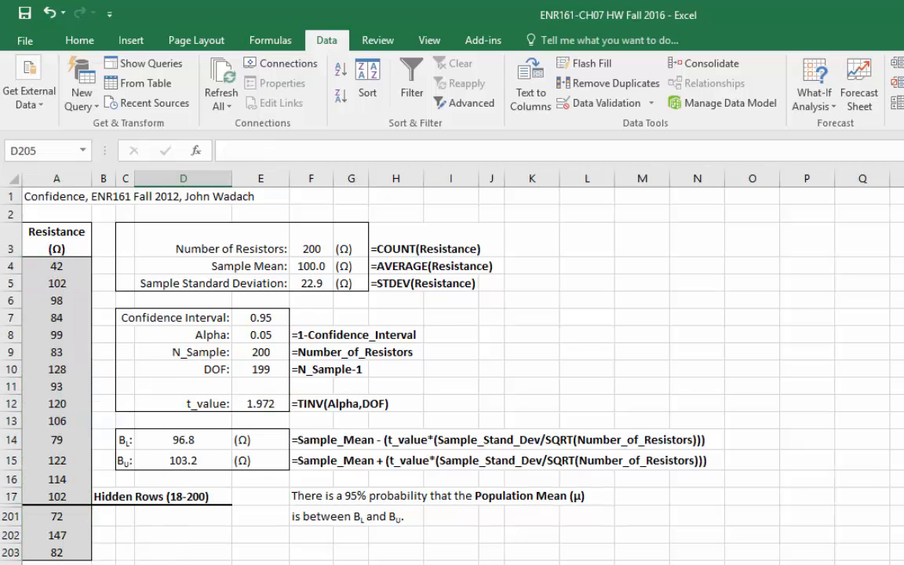
Return to the Frequency sheet and unhide the rows between 15 and 201.
key("ctrl+Page_Up")
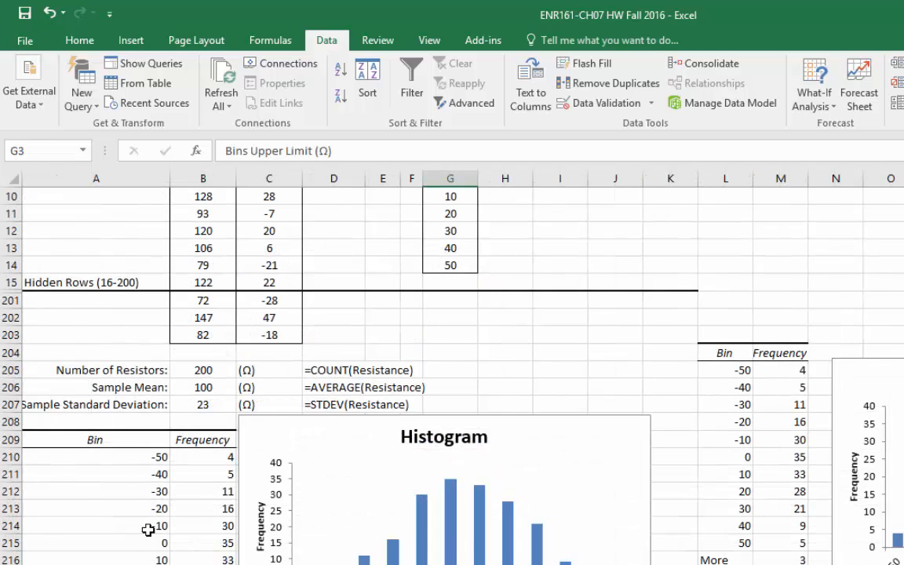
scroll(148, 530, "up", 2)
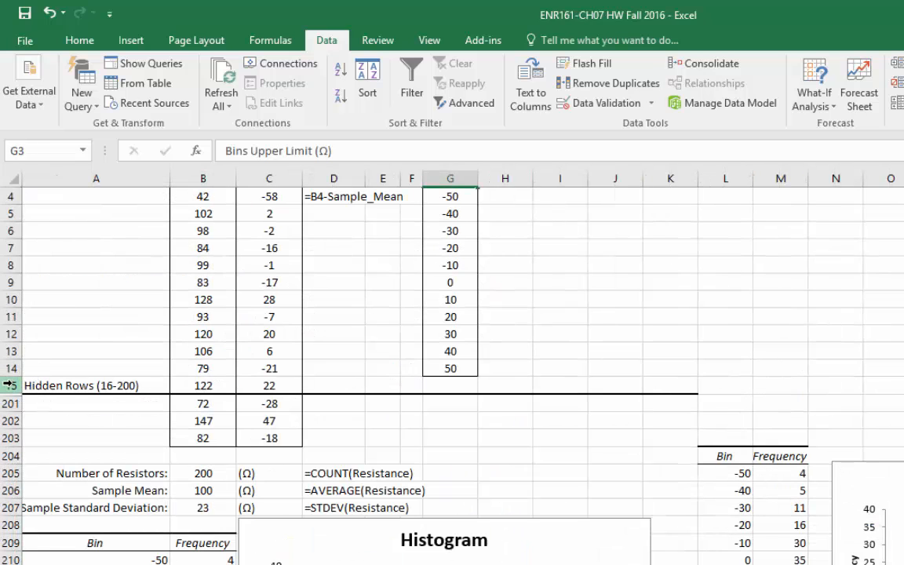
left_click_drag(9, 385, 12, 398)
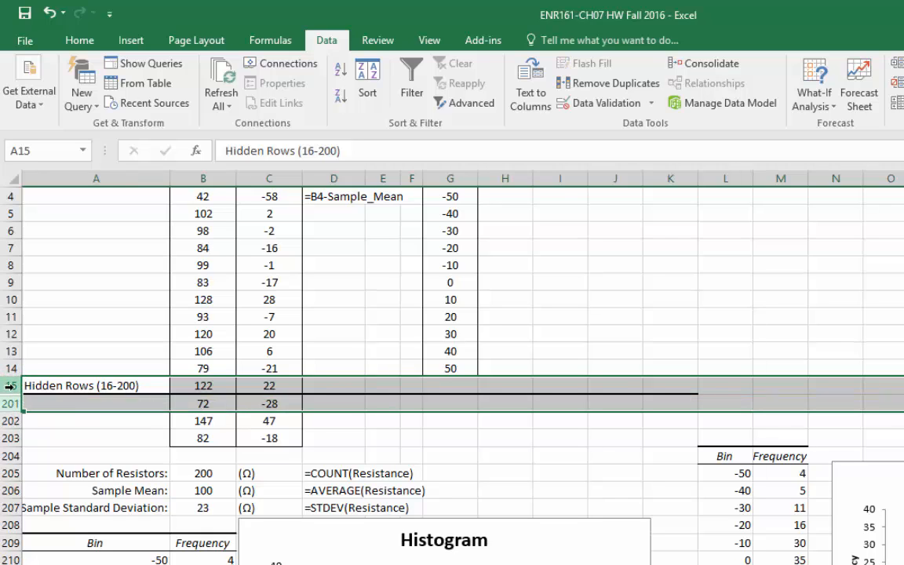
right_click(13, 385)
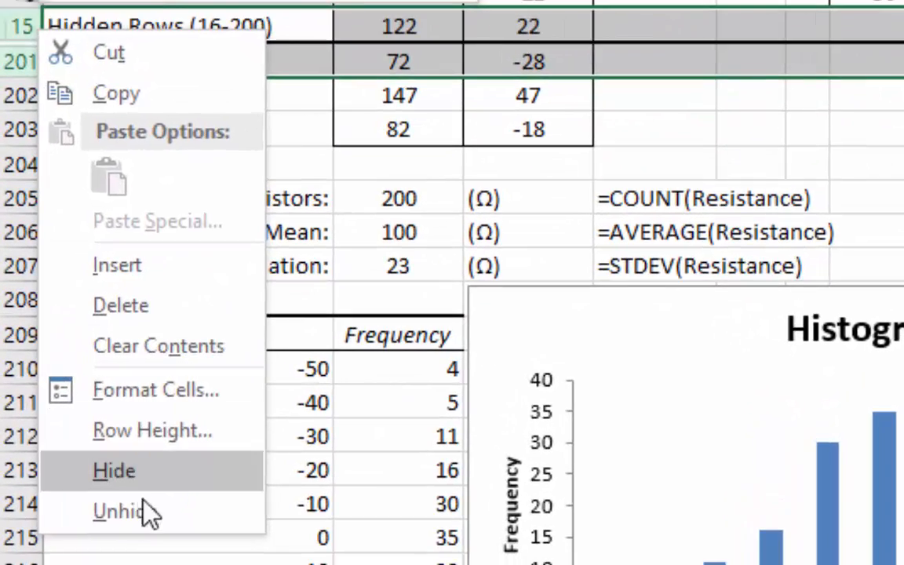
left_click(142, 510)
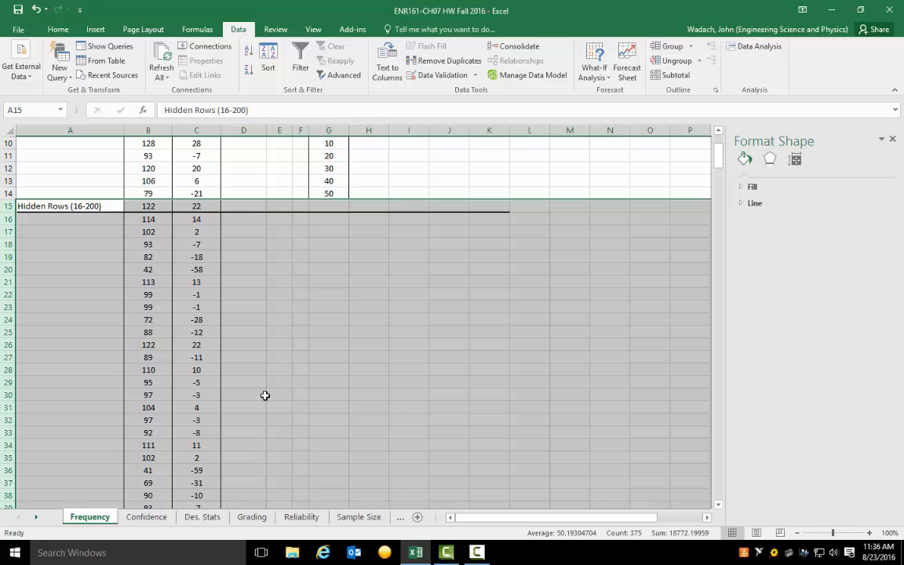
Look through the unhidden resistor data and hide the selected rows 15 to 201.
scroll(47, 320, "down", 16)
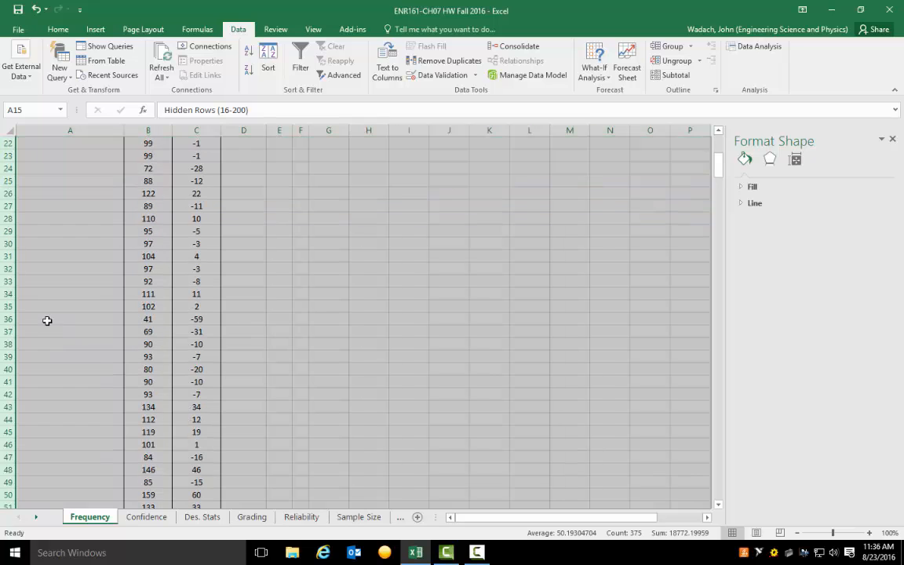
scroll(50, 324, "down", 11)
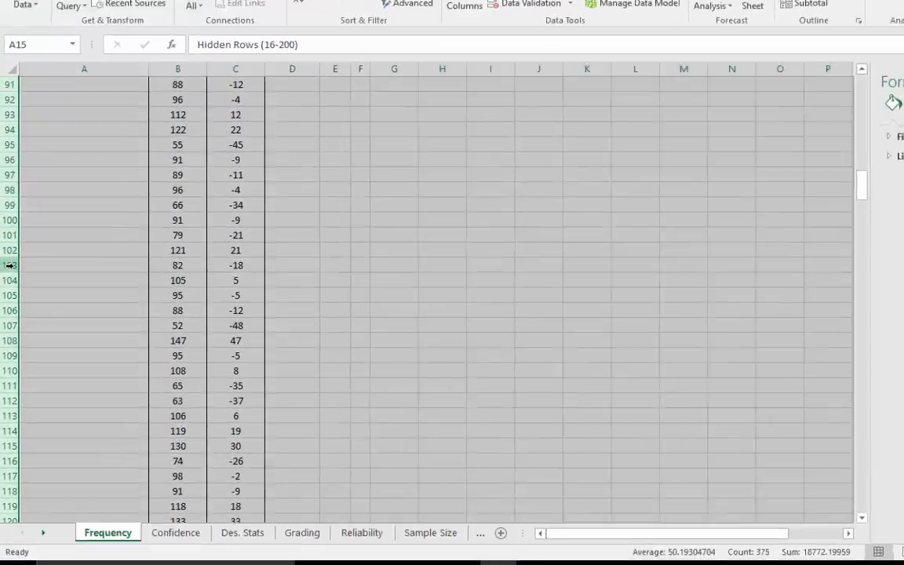
right_click(7, 294)
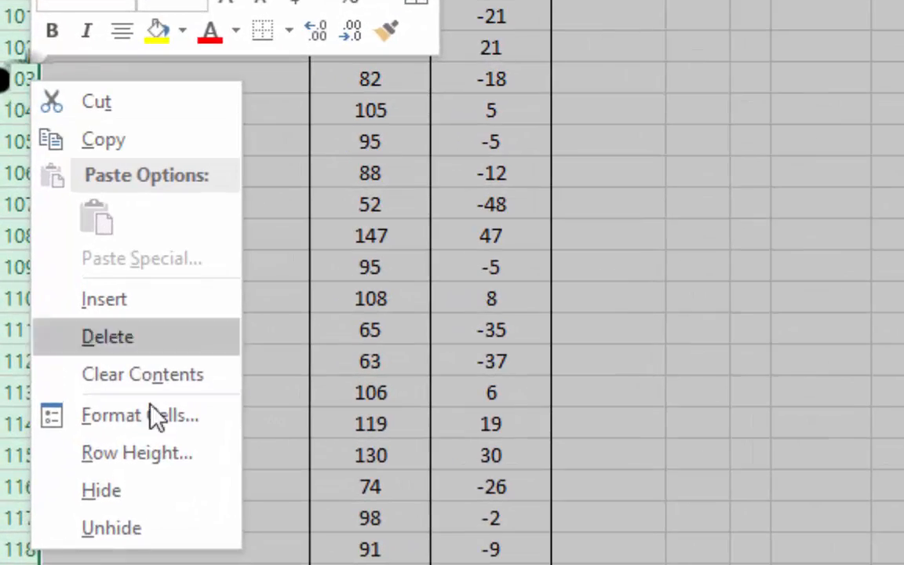
left_click(123, 499)
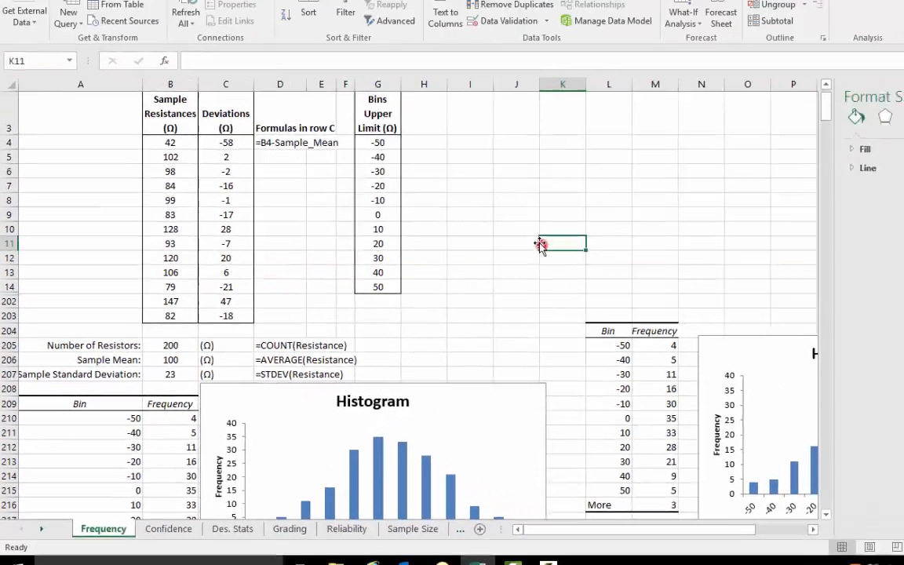
Undo the last hiding and unhiding of rows on the Frequency sheet, then clear the row selection.
scroll(446, 270, "up", 1)
scroll(279, 298, "down", 2)
scroll(289, 305, "up", 2)
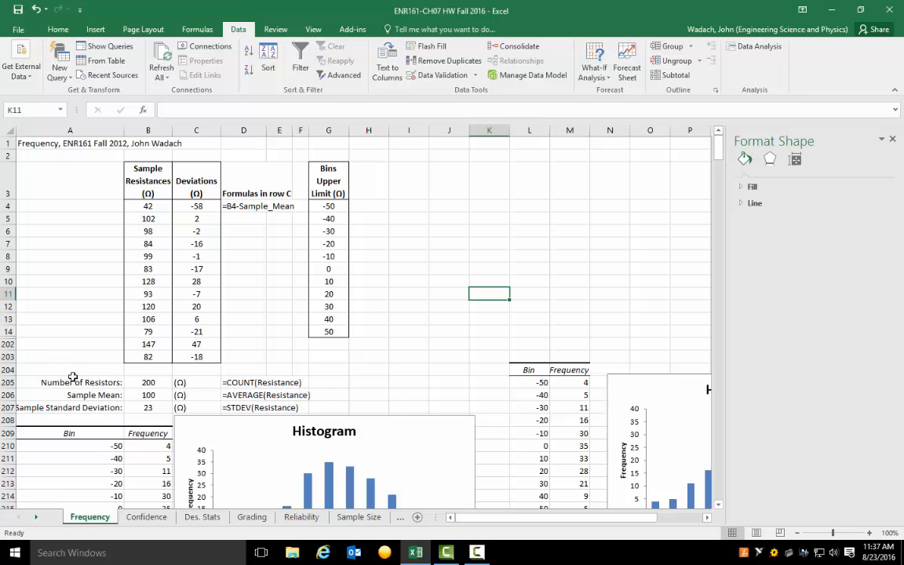
scroll(76, 370, "down", 1)
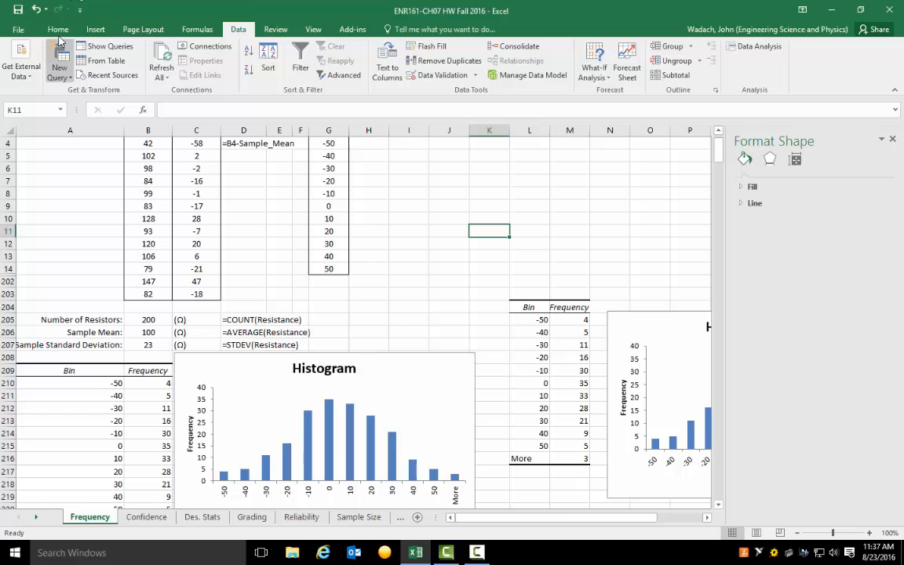
left_click(36, 10)
left_click(36, 10)
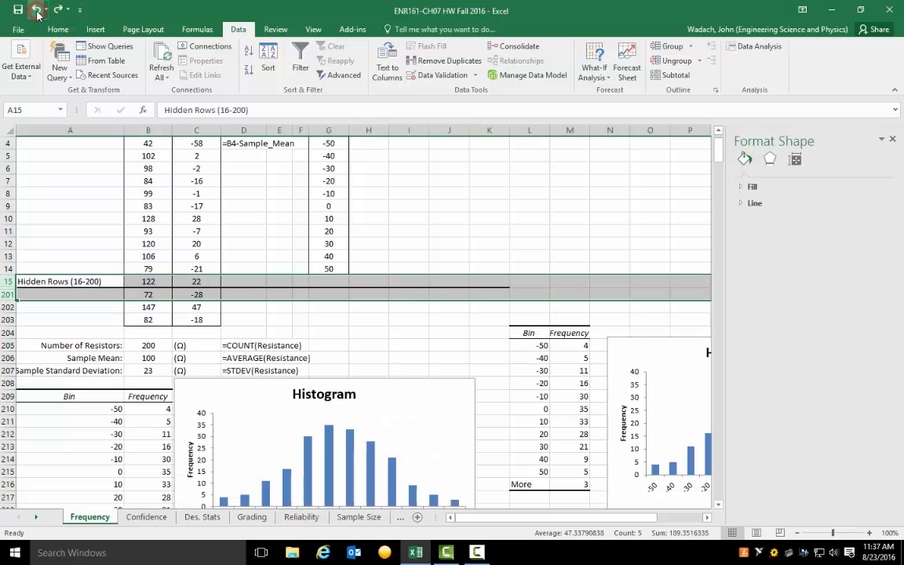
left_click(571, 256)
Inspect the formulas for Number of Resistors, Sample Mean and Sample Standard Deviation on the Confidence sheet.
left_click(146, 517)
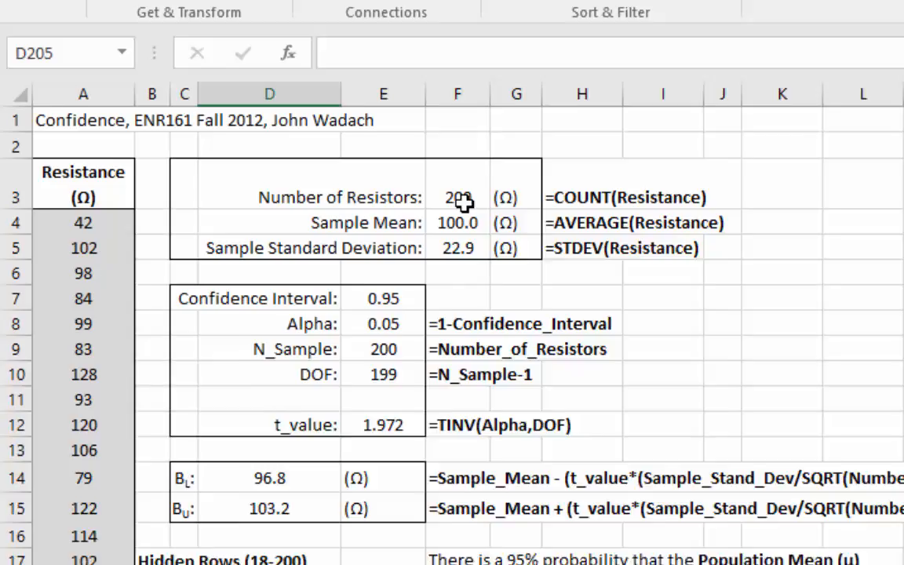
left_click(227, 181)
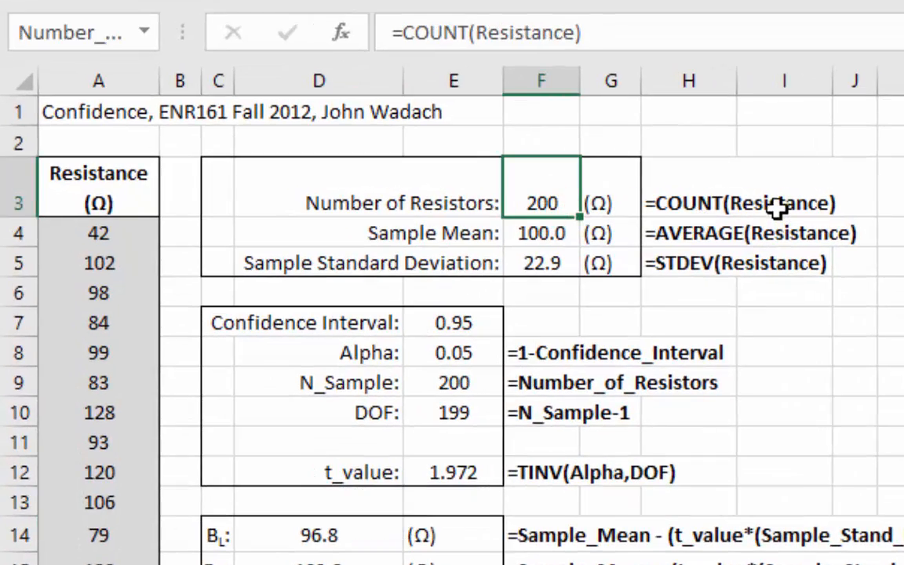
left_click(522, 32)
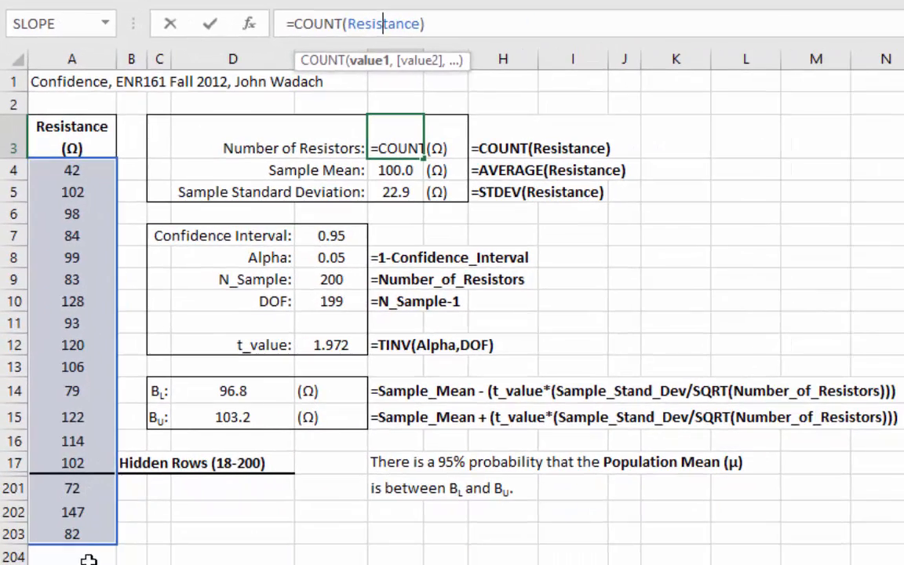
left_click(395, 170)
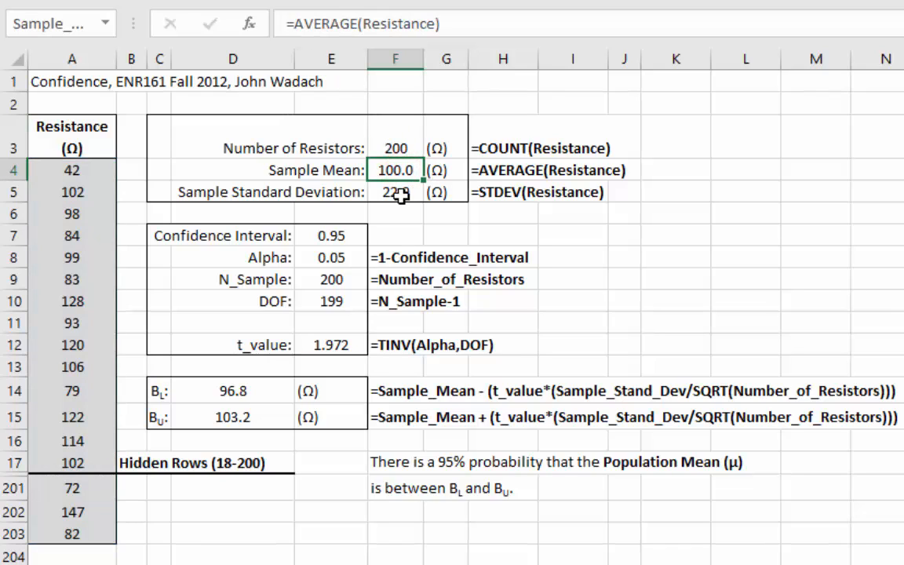
left_click(398, 192)
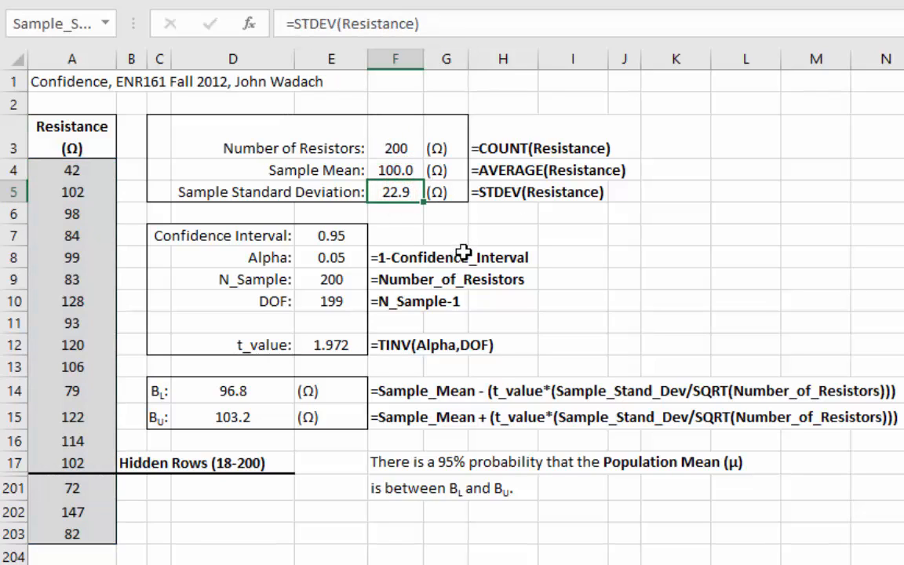
Inspect the Confidence Interval value and the cell reference in the Alpha formula on the Confidence sheet.
left_click(336, 236)
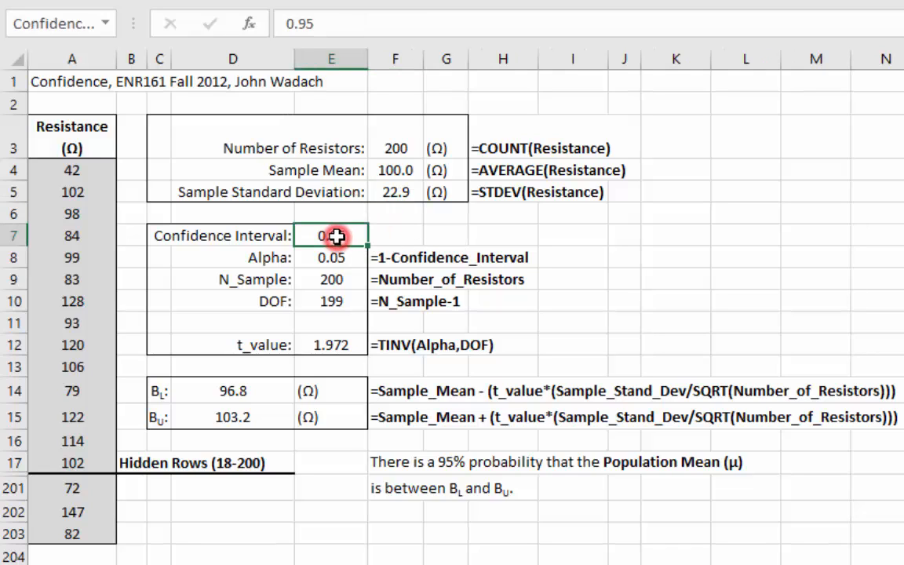
left_click(307, 23)
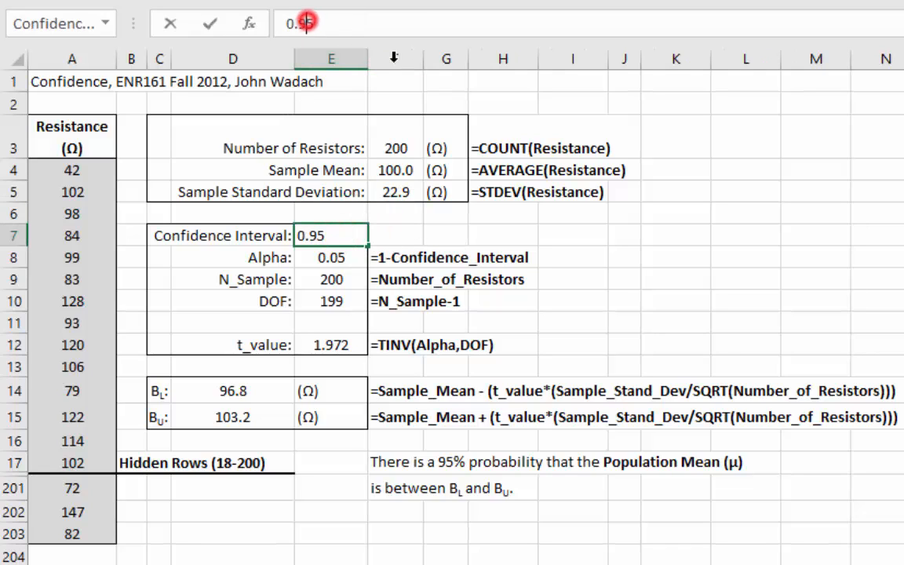
left_click(336, 258)
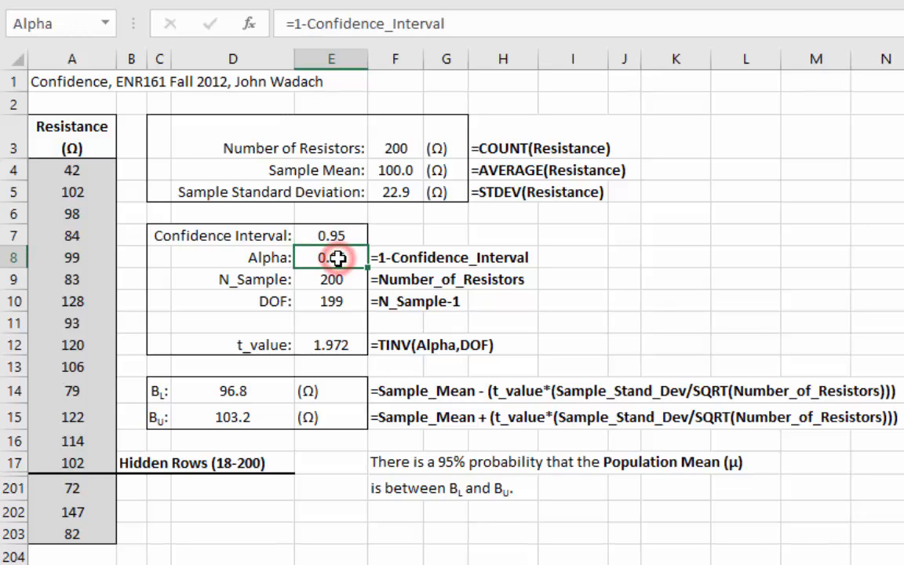
left_click(360, 24)
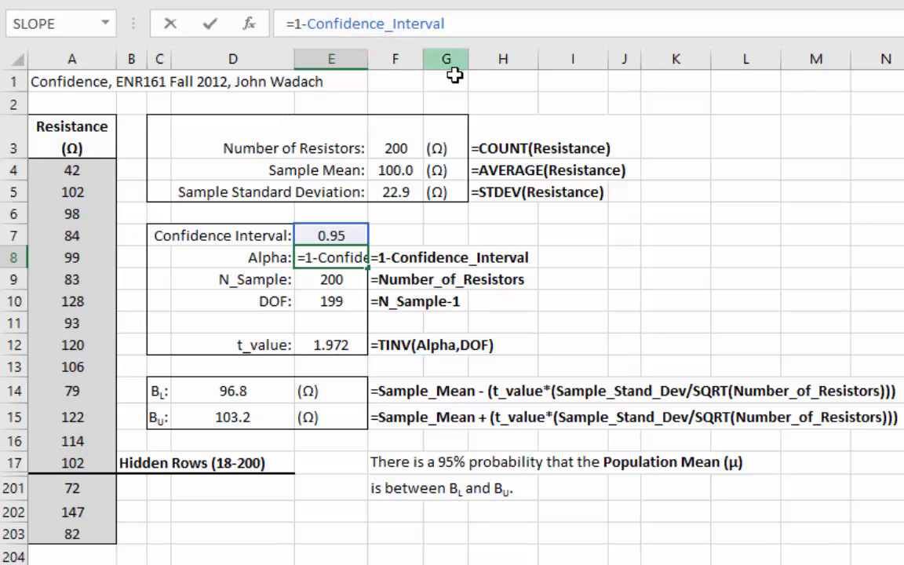
Trace the cells referenced by the N_Sample and DOF formulas, leaving both formulas unedited.
left_click(331, 280)
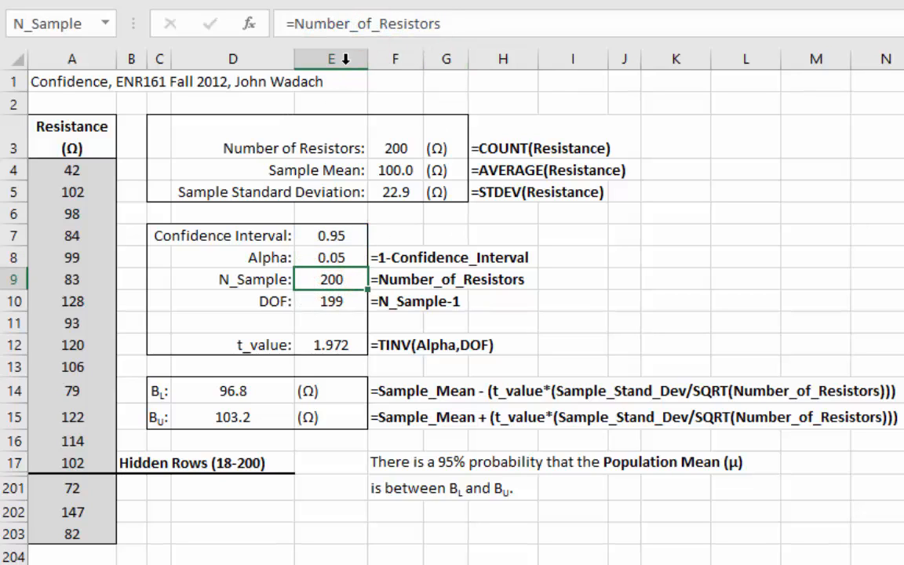
left_click(362, 25)
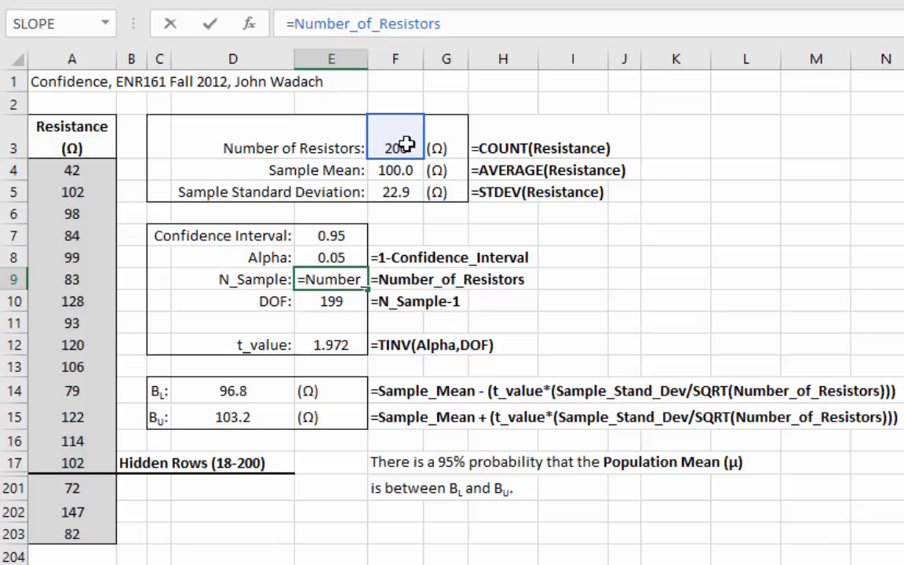
left_click(335, 302)
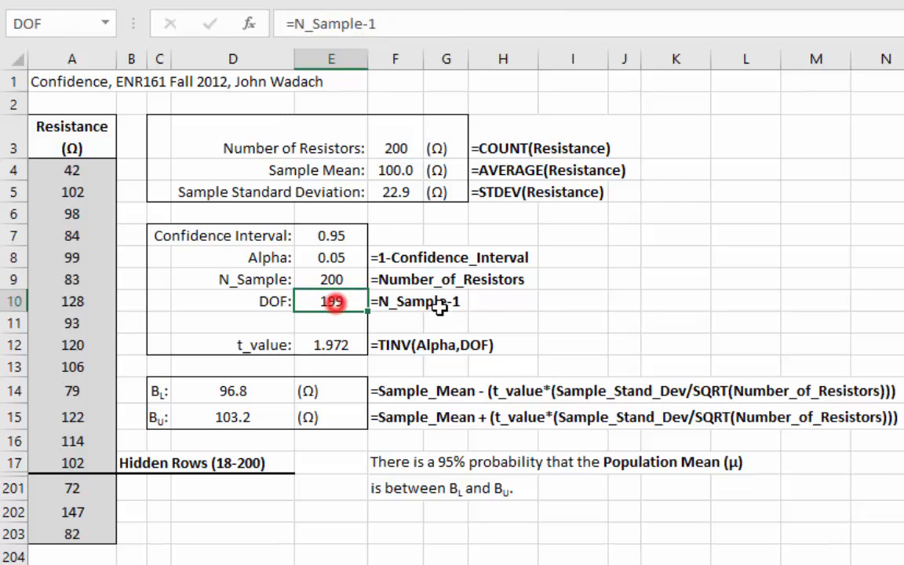
left_click(314, 25)
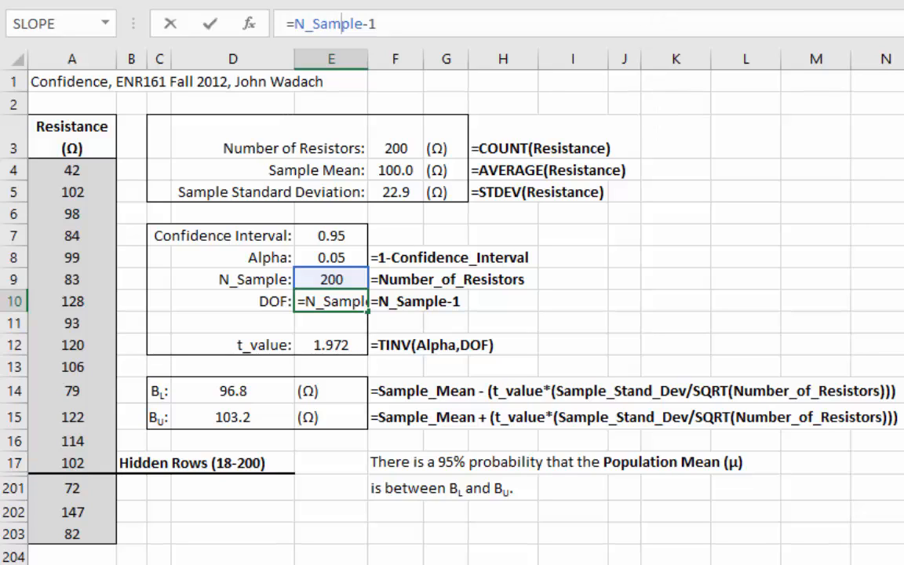
left_click(708, 244)
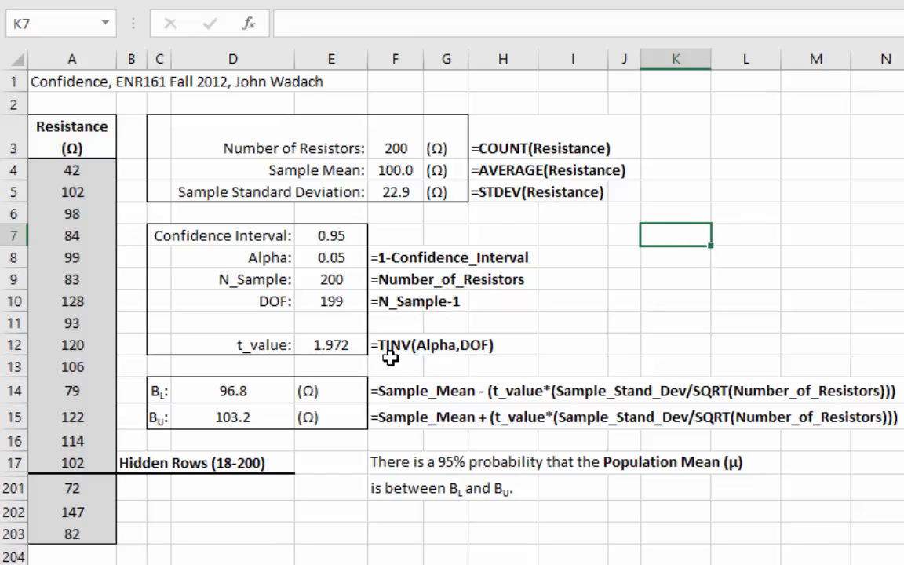
Inspect the TINV formula for t_value and its Alpha and DOF arguments.
left_click(330, 345)
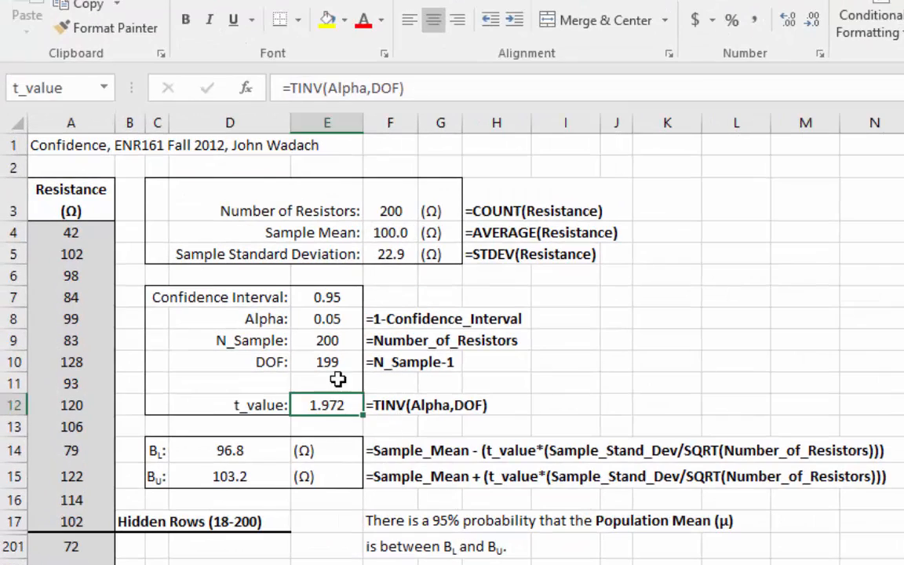
left_click(328, 87)
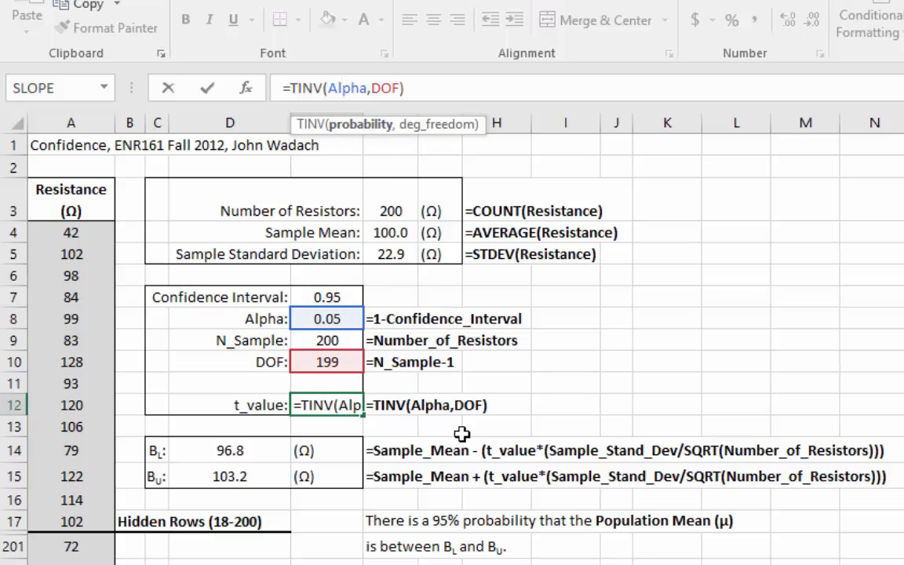
left_click(527, 409)
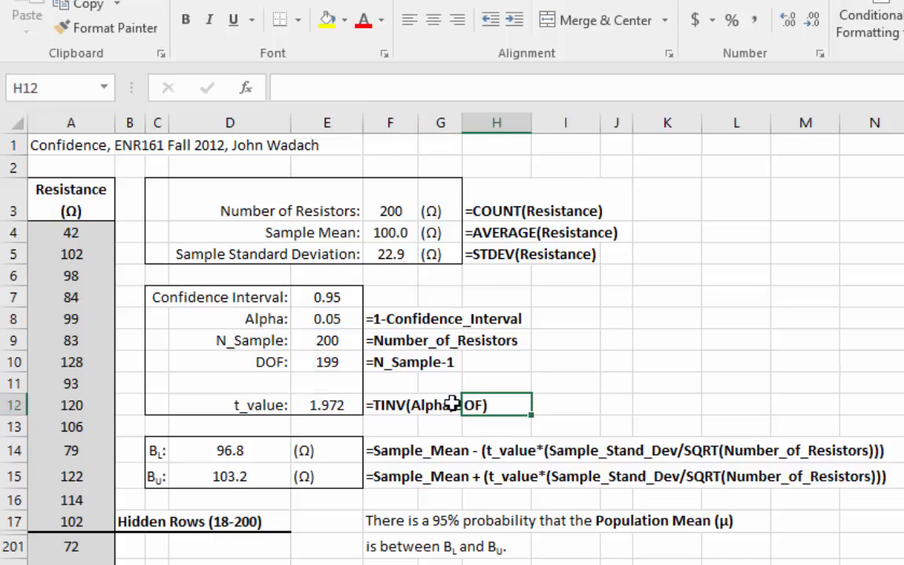
left_click(334, 405)
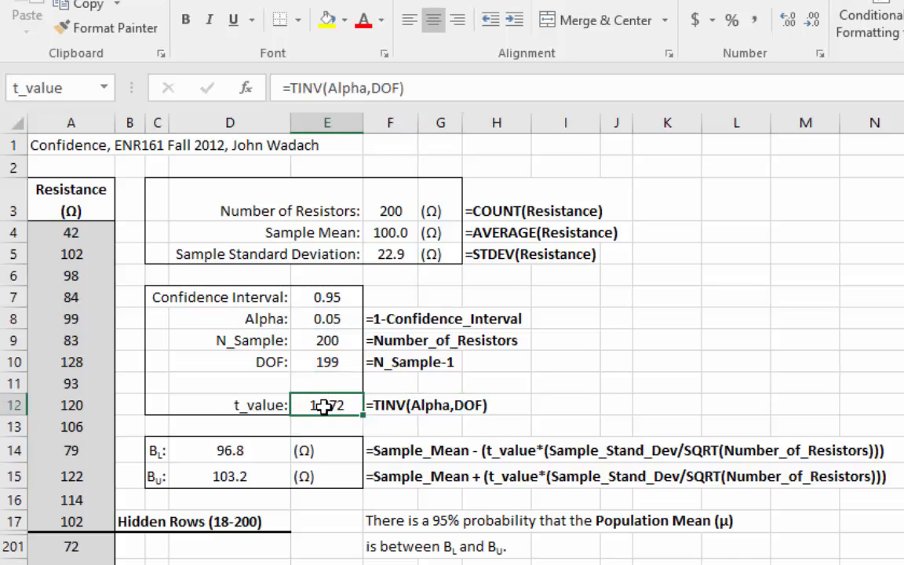
Step through the lower bound BL formula to trace its referenced cells, and keep the formula as it is.
left_click(228, 449)
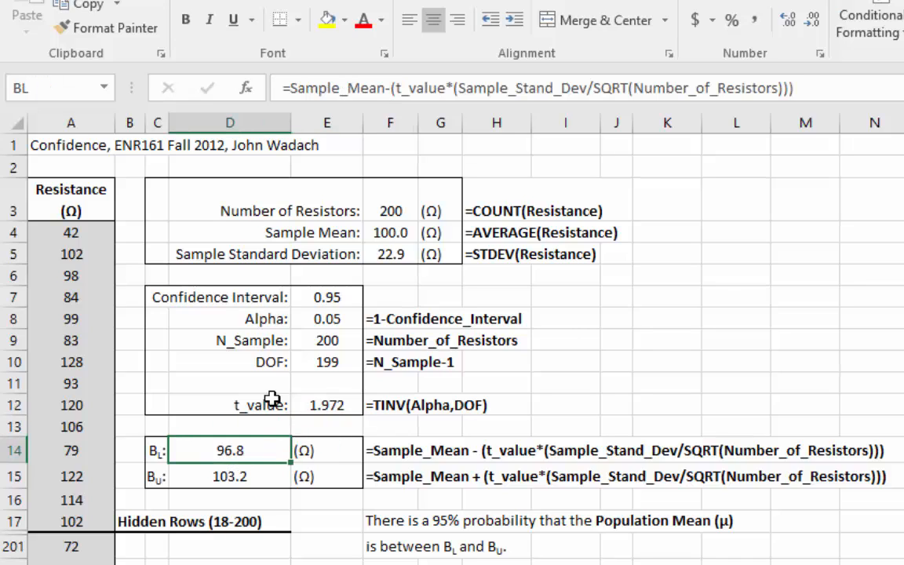
left_click(343, 93)
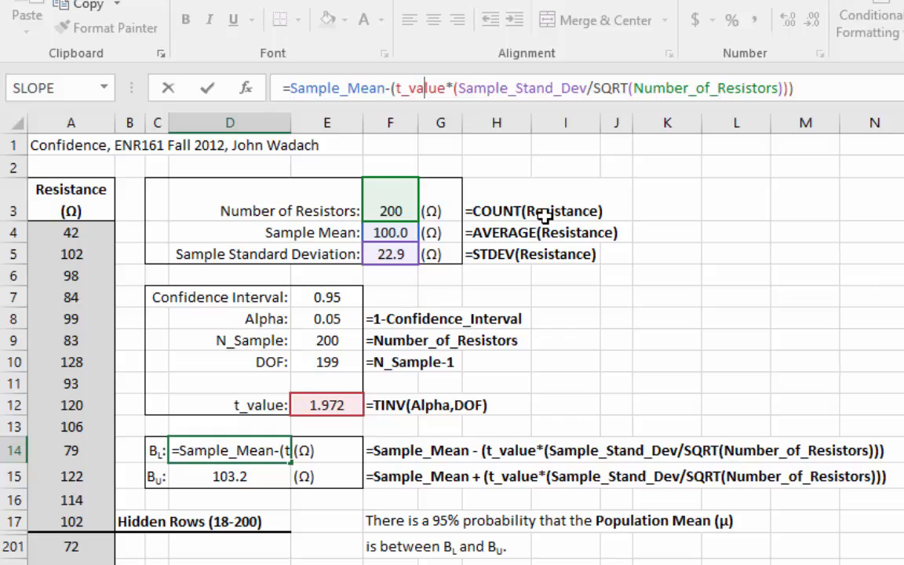
key("Right")
key("Right")
key("Right")
key("Right")
key("Right")
key("Right")
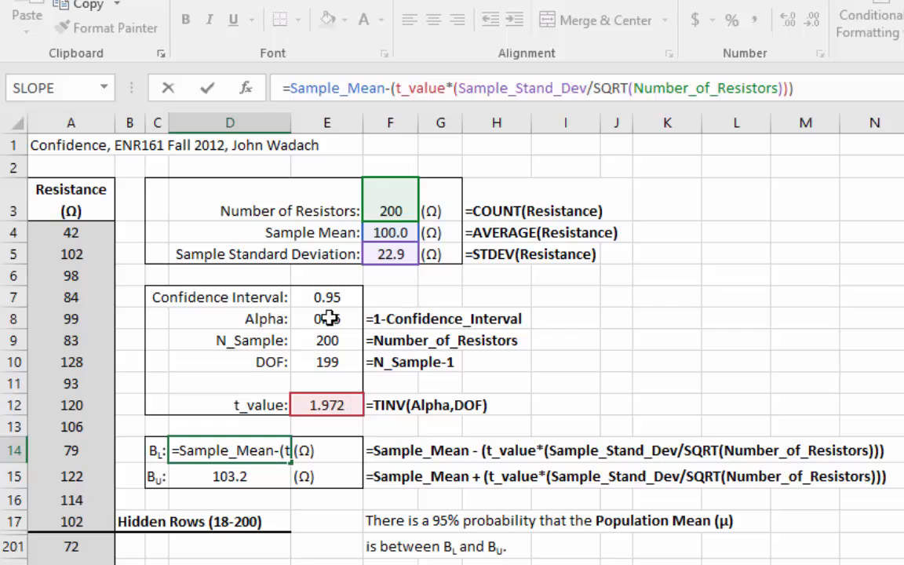
left_click(208, 92)
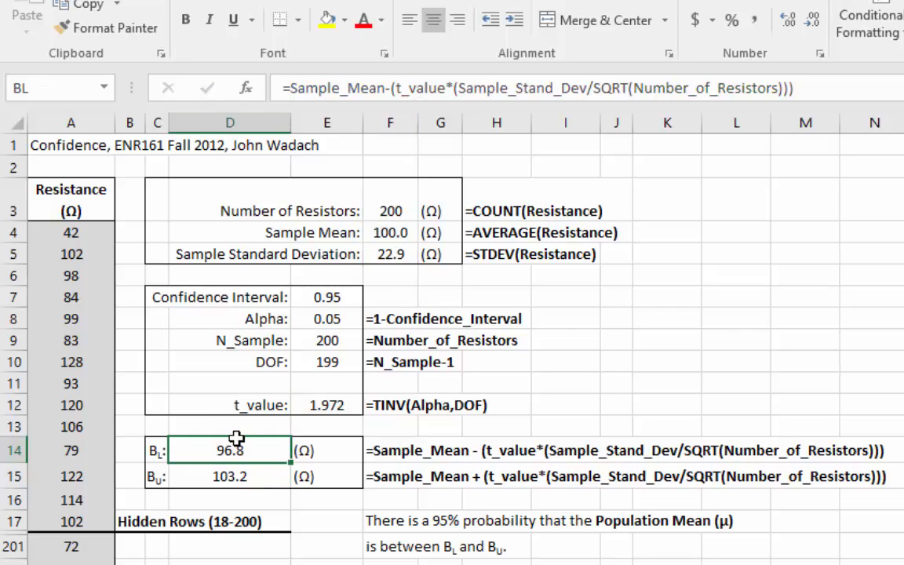
Review the upper bound BU formula and select the BL and BU values together.
left_click(238, 478)
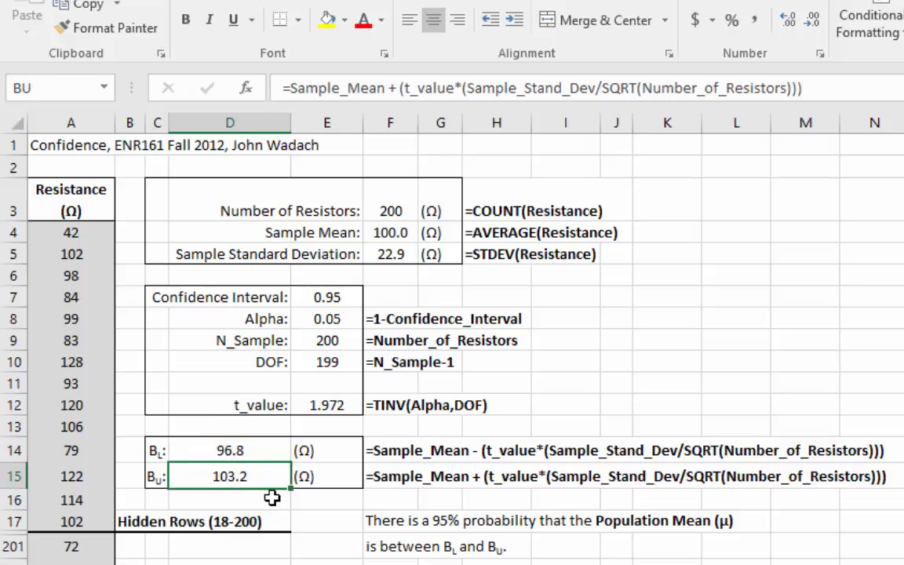
left_click(255, 450)
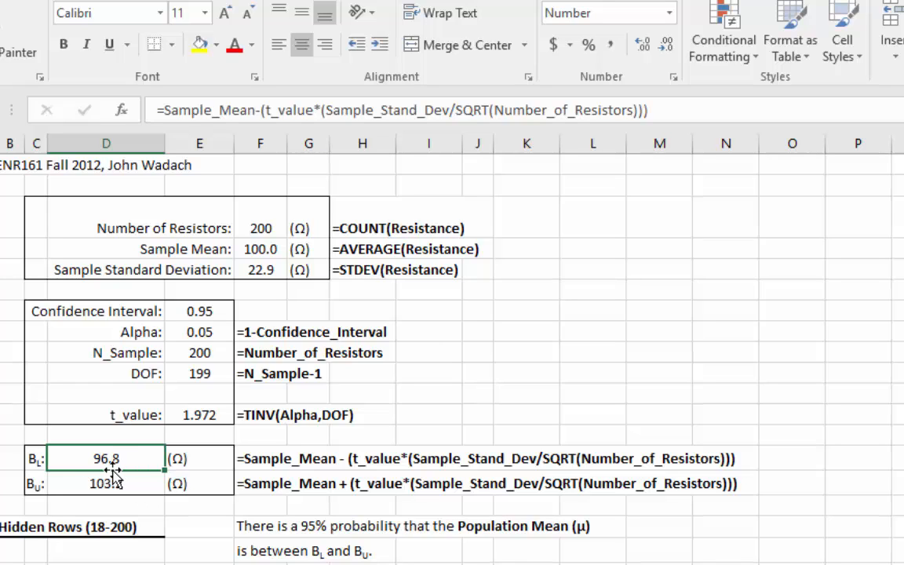
left_click_drag(106, 457, 115, 485)
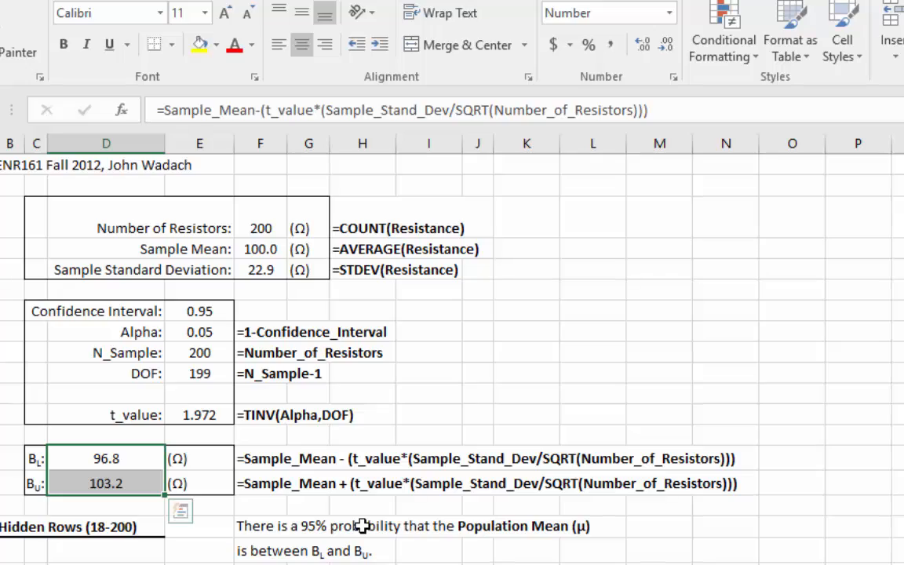
Switch to the Des. Stats sheet and examine its BL and BU formulas alongside the descriptive statistics table.
left_click(208, 520)
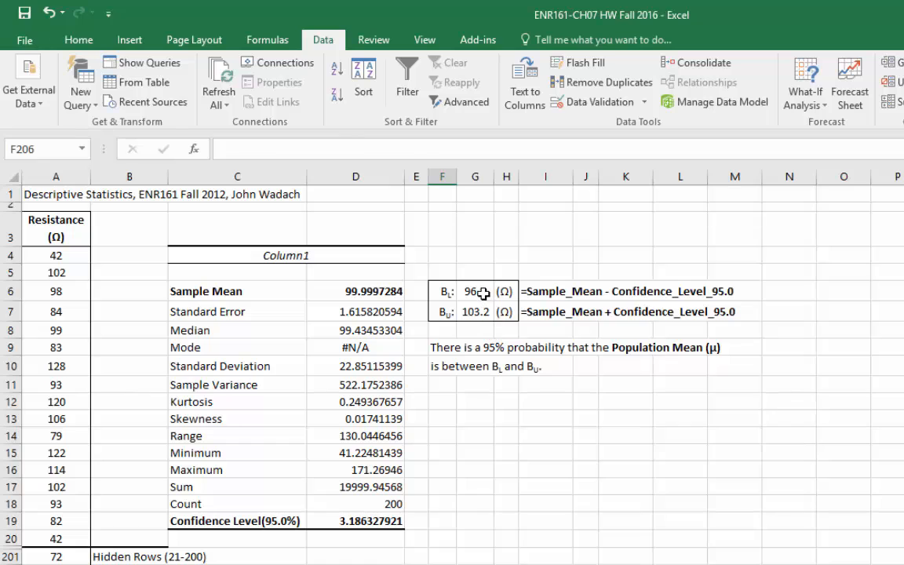
left_click(392, 239)
left_click(476, 312)
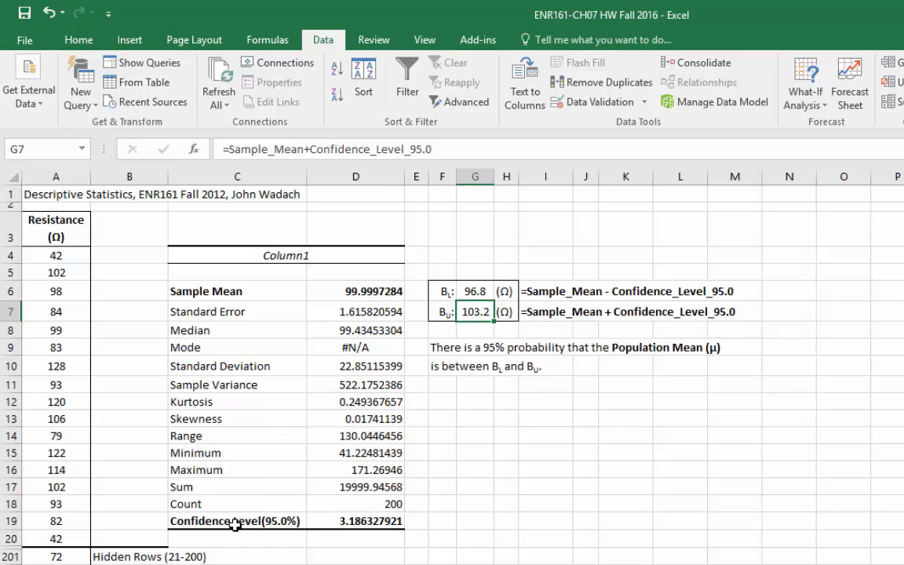
scroll(295, 523, "down", 1)
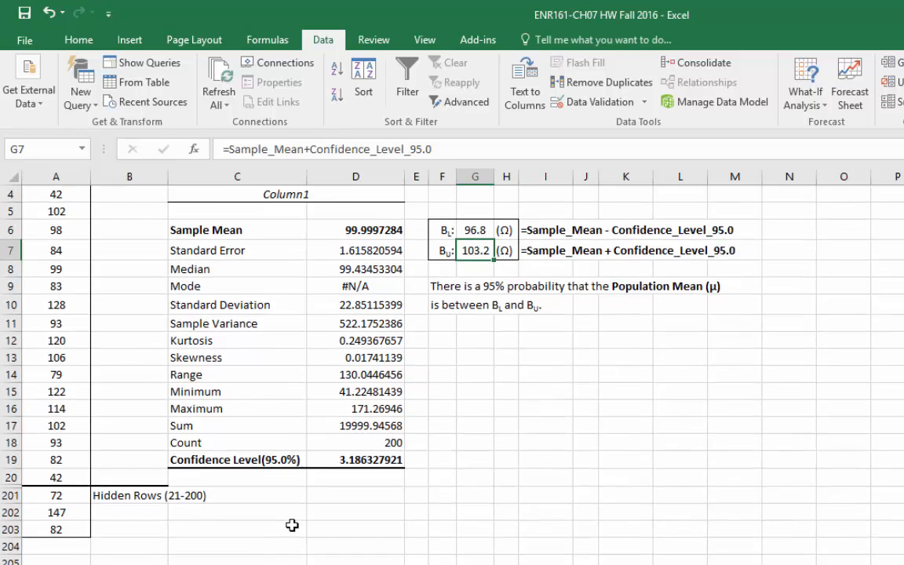
scroll(295, 525, "up", 1)
left_click(442, 564)
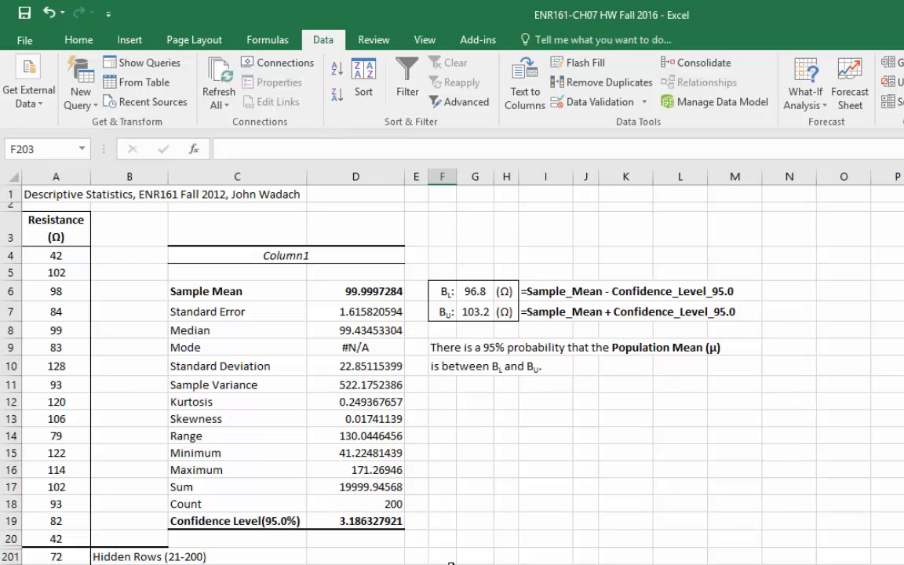
Highlight the resistance data in column A of the Des. Stats sheet and clear the selection.
left_click_drag(55, 252, 59, 564)
left_click(235, 564)
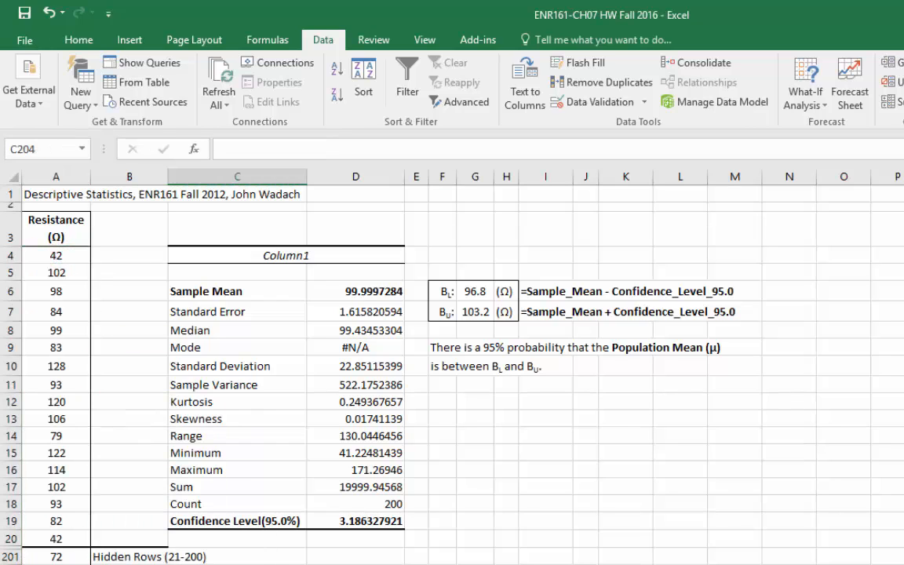
left_click(10, 538)
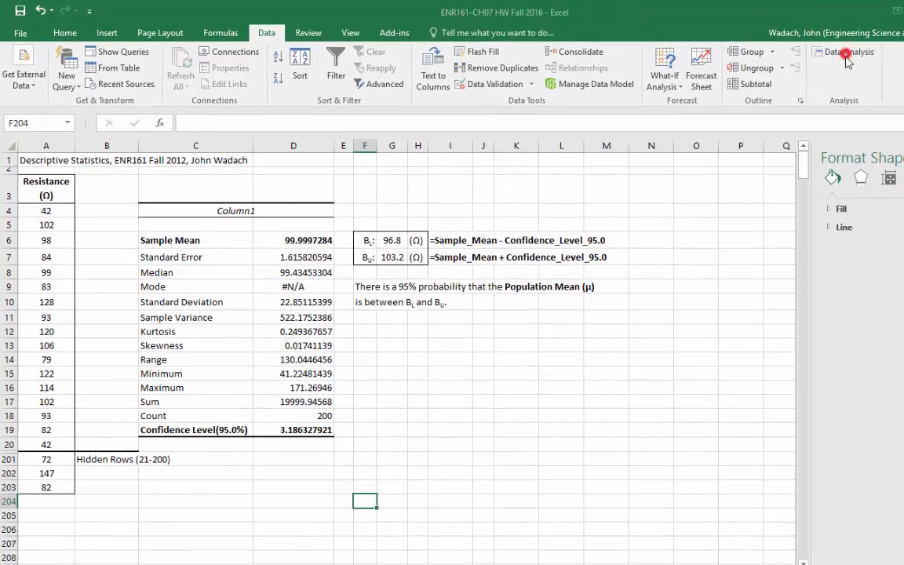
Start the Descriptive Statistics analysis tool with the resistance data $A$4:$A$203 as its input range.
left_click(846, 62)
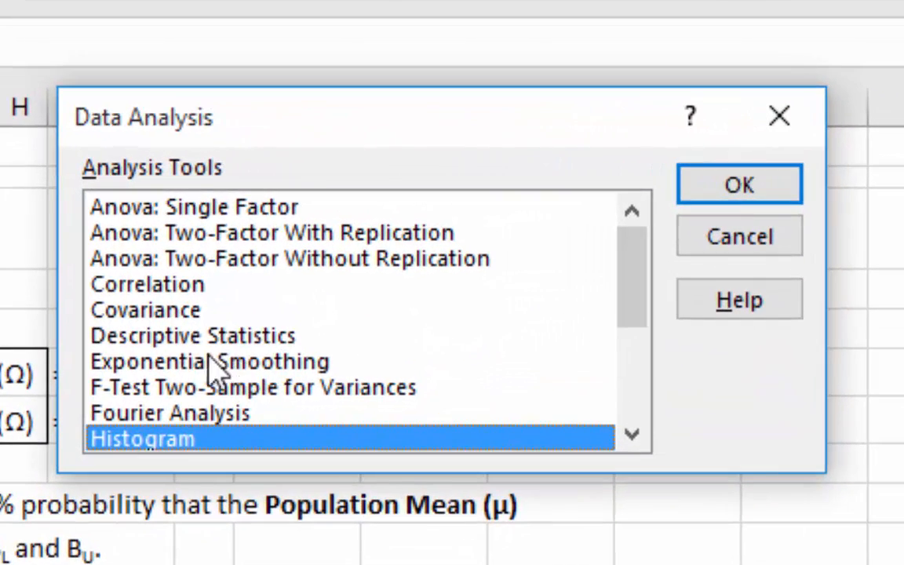
left_click(166, 335)
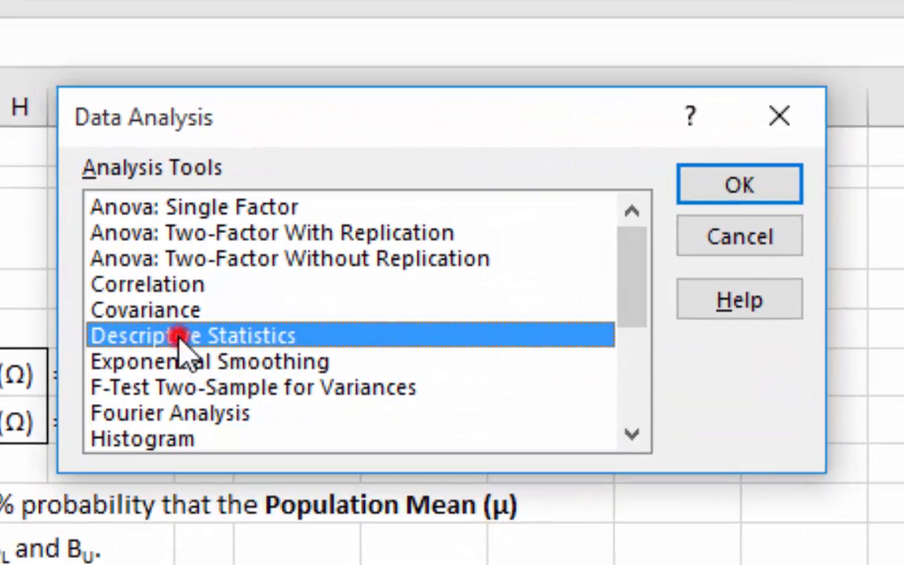
left_click(741, 187)
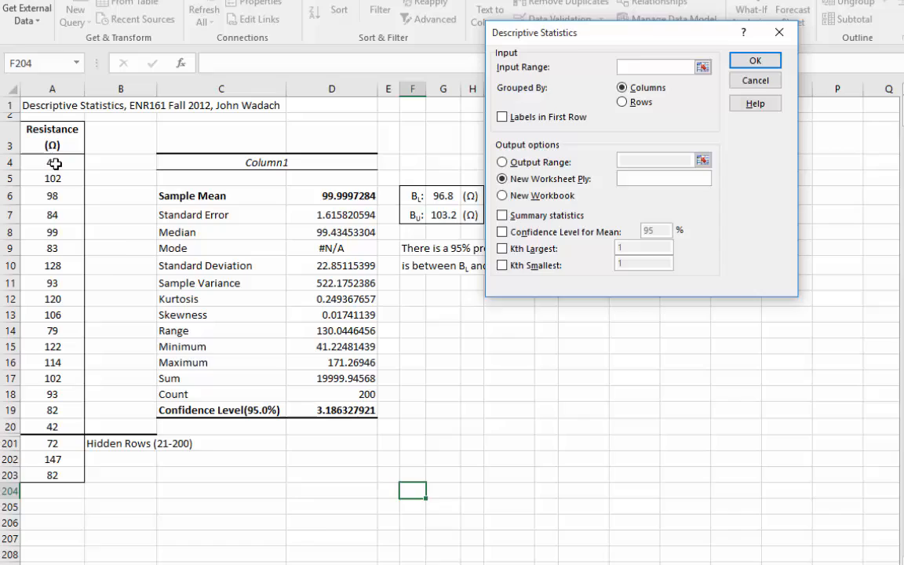
left_click_drag(54, 162, 60, 474)
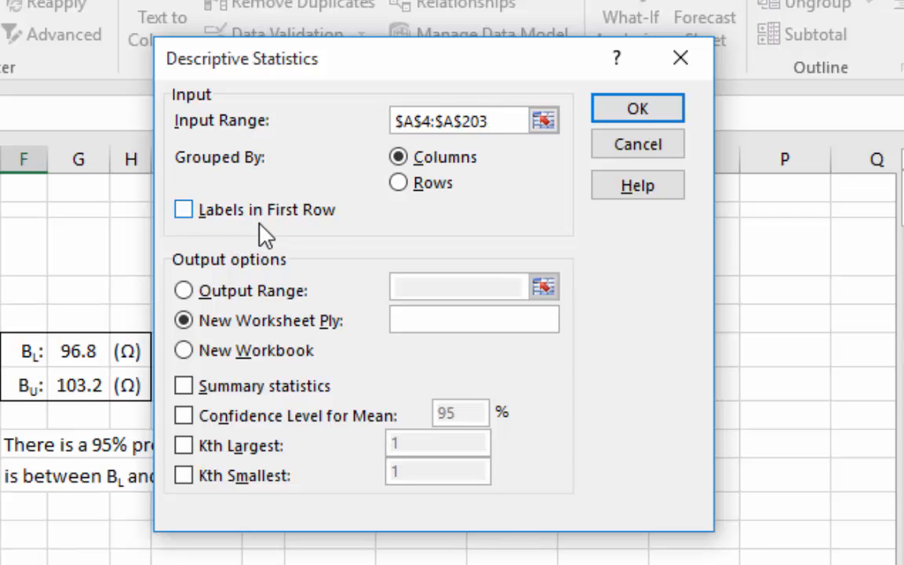
Generate the descriptive statistics at output range $C$205 with summary statistics and a 95% confidence level for the mean.
left_click(183, 290)
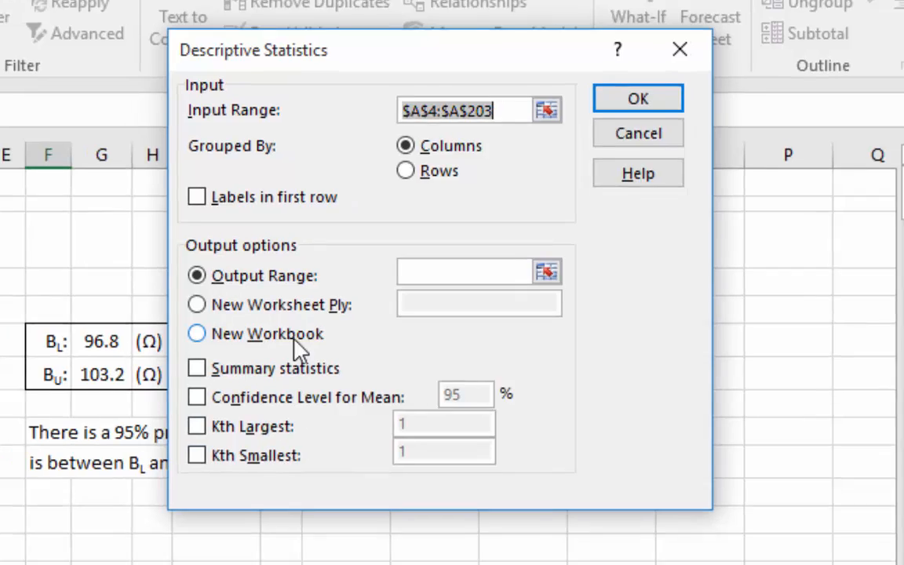
left_click(416, 280)
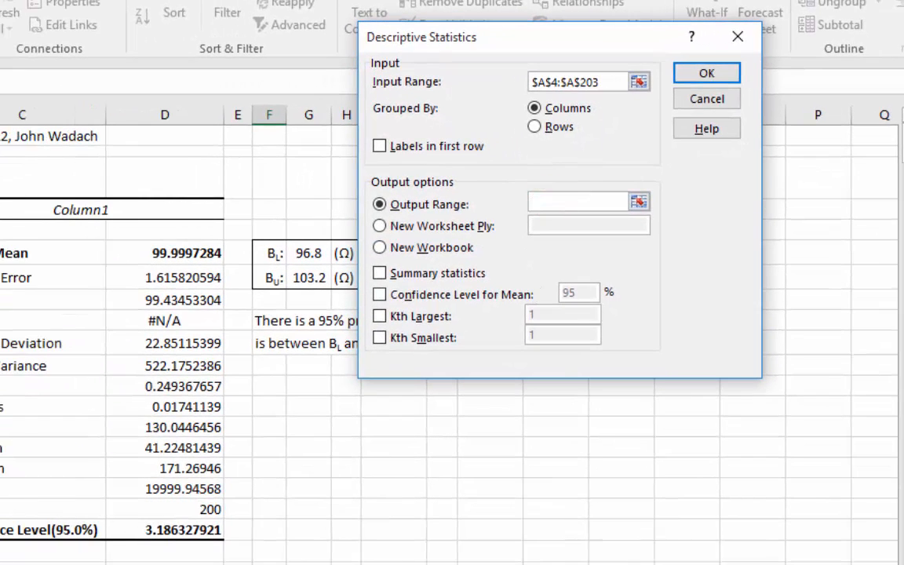
left_click(129, 534)
left_click(380, 295)
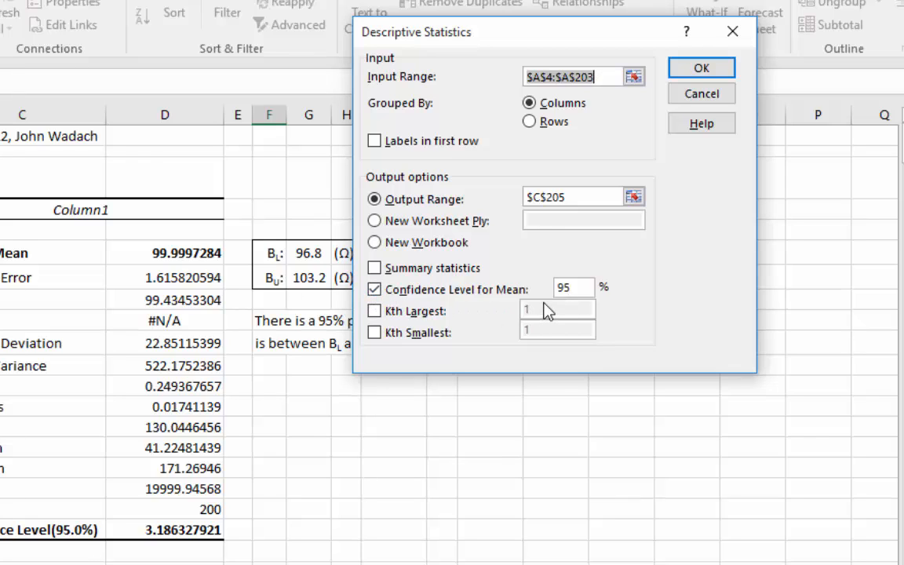
left_click(375, 267)
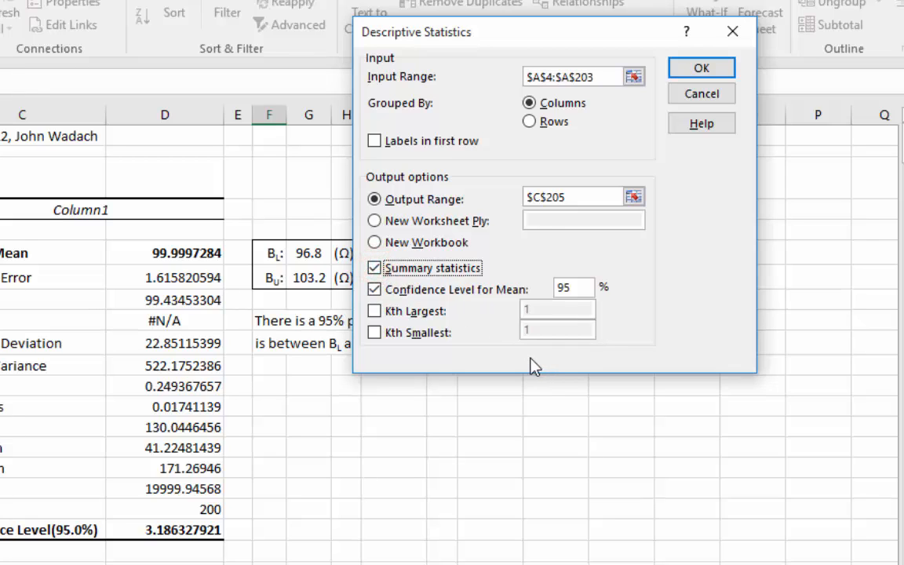
left_click(709, 69)
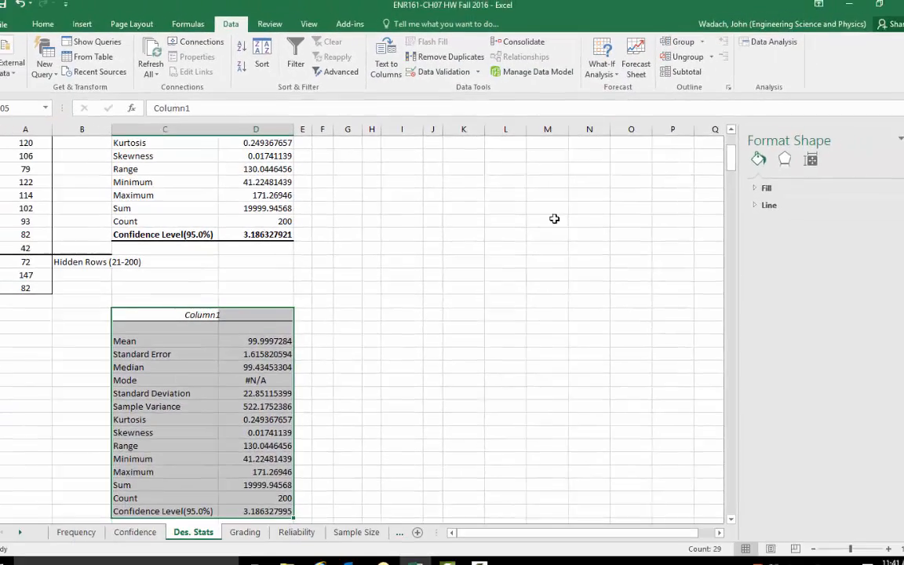
Compare the newly generated statistics table with the existing one, focusing on the Confidence Level(95.0%) value in D19.
left_click(443, 290)
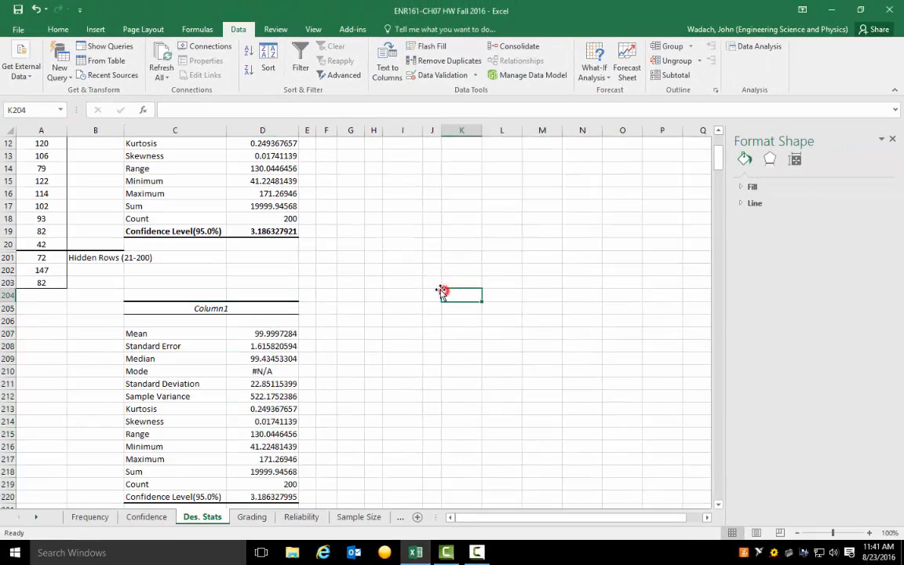
scroll(444, 290, "down", 2)
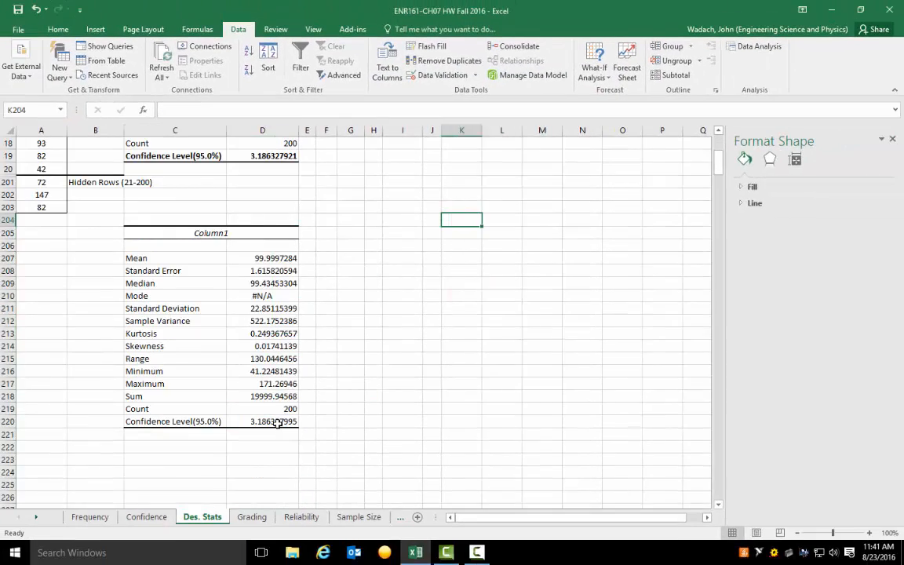
scroll(276, 423, "up", 6)
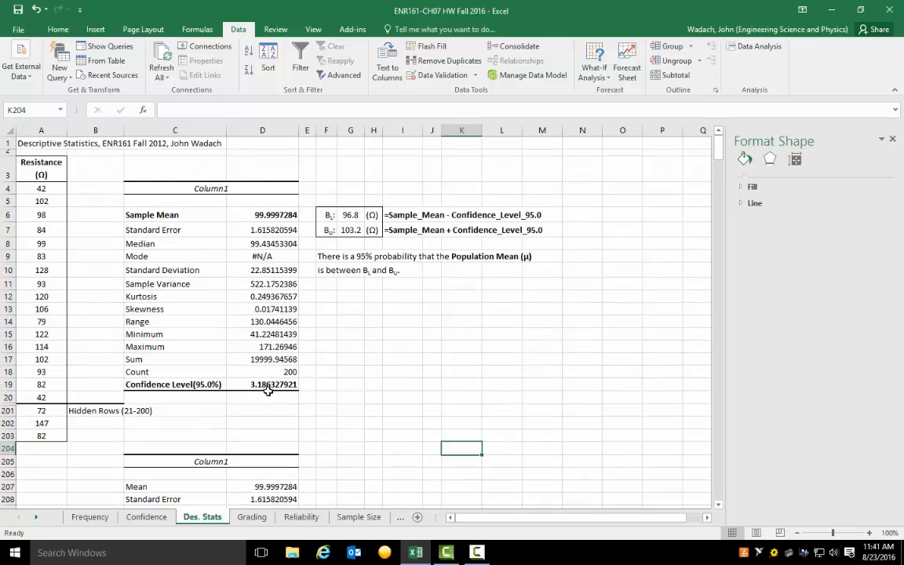
left_click(268, 388)
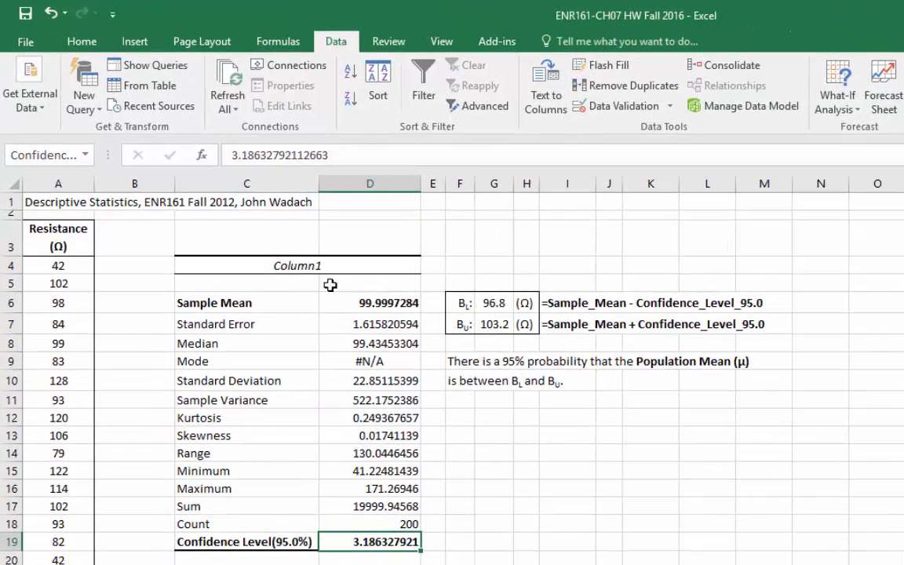
Inspect the Sample Mean in D6 and the BL and BU formulas in G6 and G7.
left_click(355, 302)
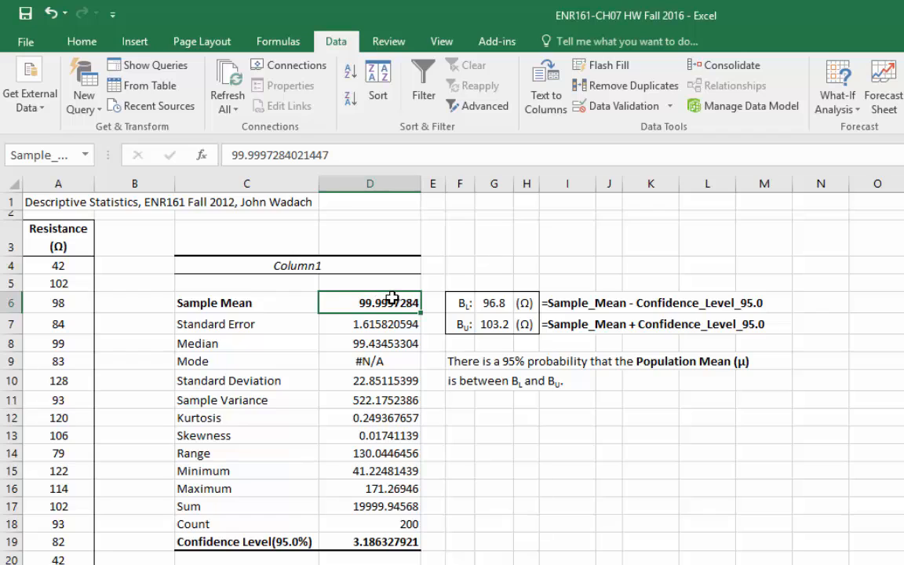
left_click(502, 302)
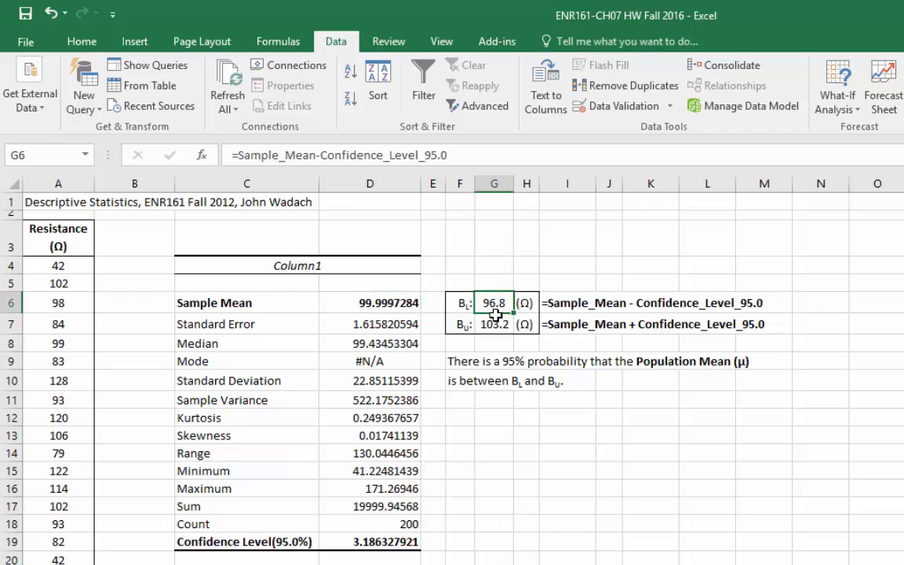
left_click(382, 156)
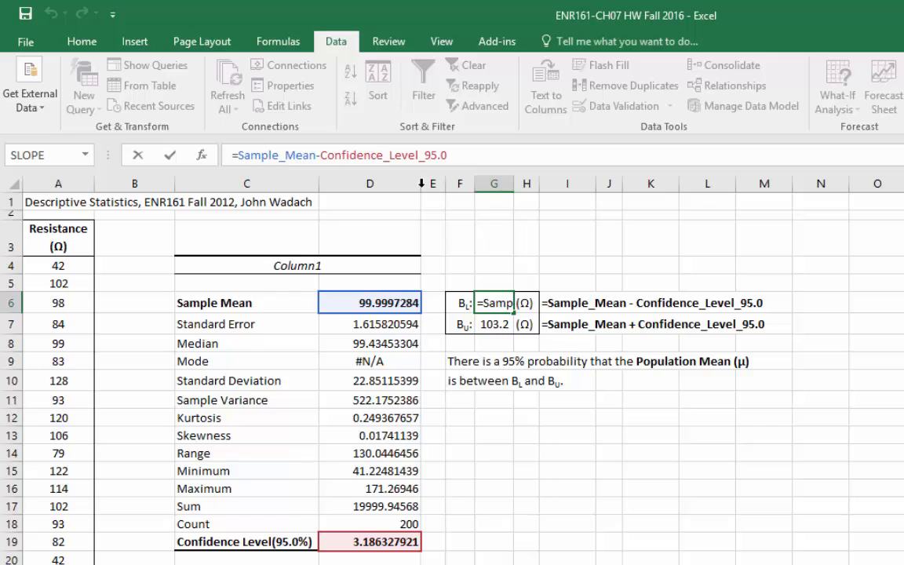
left_click(492, 326)
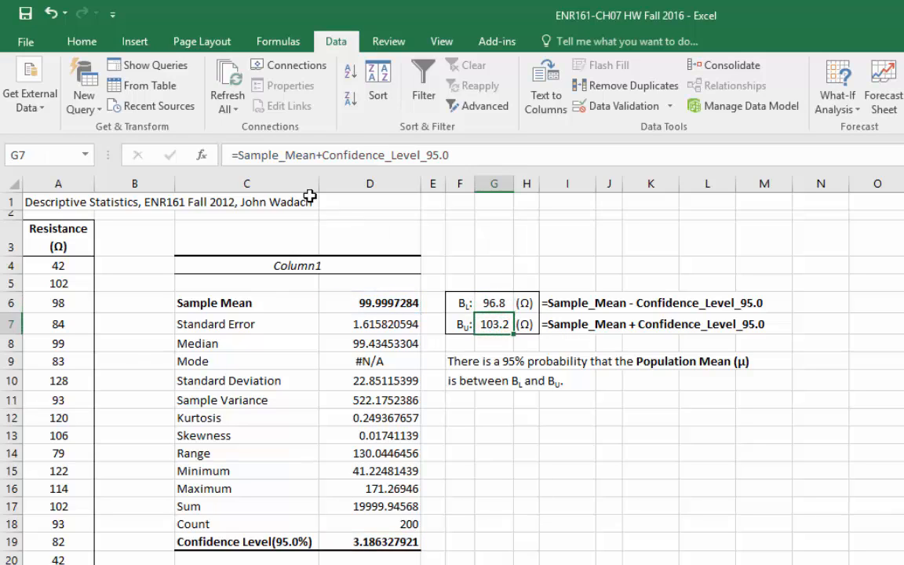
key("F2")
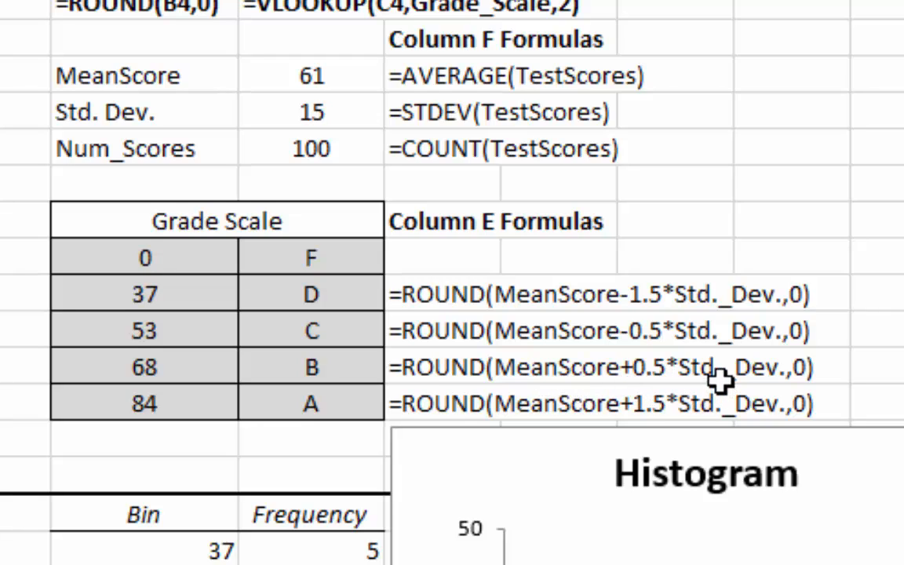
Examine the ROUND formula for the B cutoff in E14 of the grade scale and its references.
left_click(339, 375)
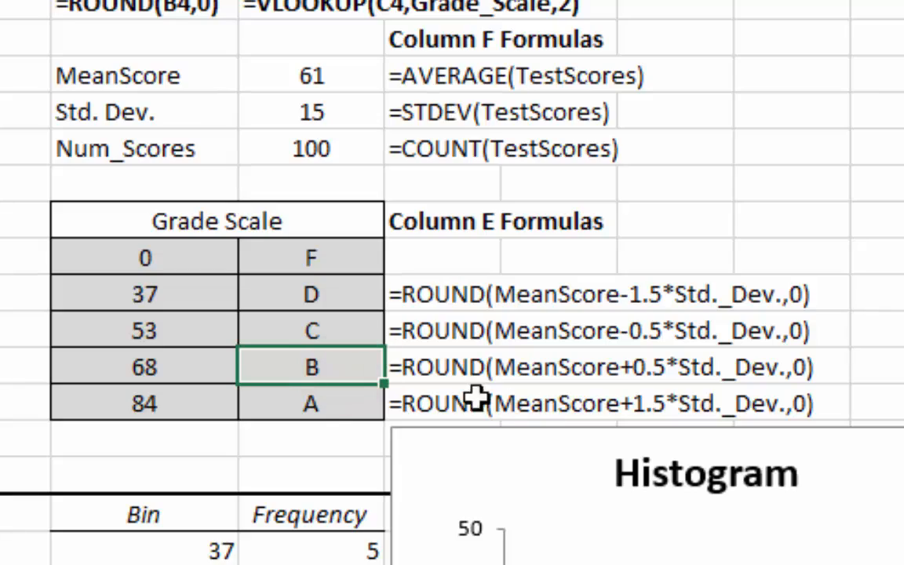
left_click(173, 369)
left_click(392, 35)
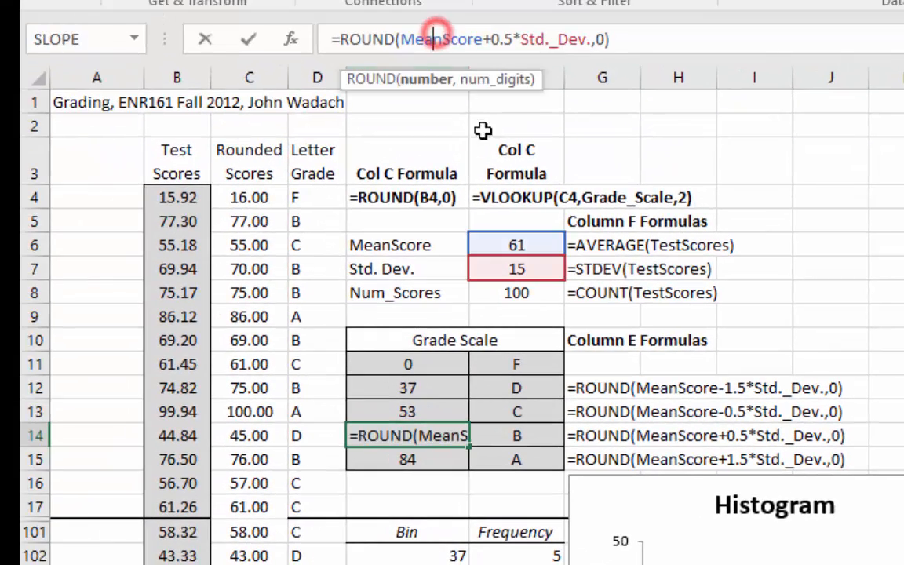
left_click(248, 39)
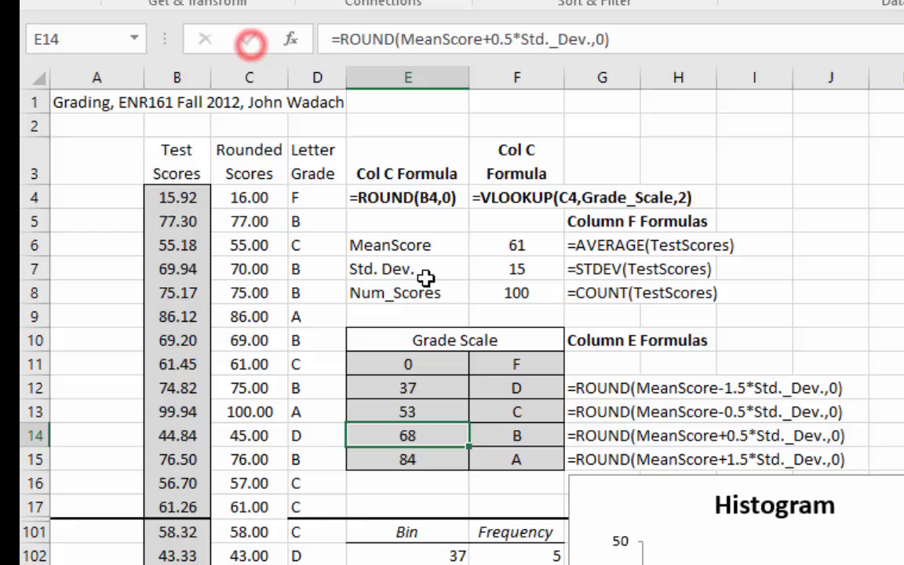
Inspect the grade scale entries for the C, D and F cutoffs in E13, E12 and E11.
left_click(422, 410)
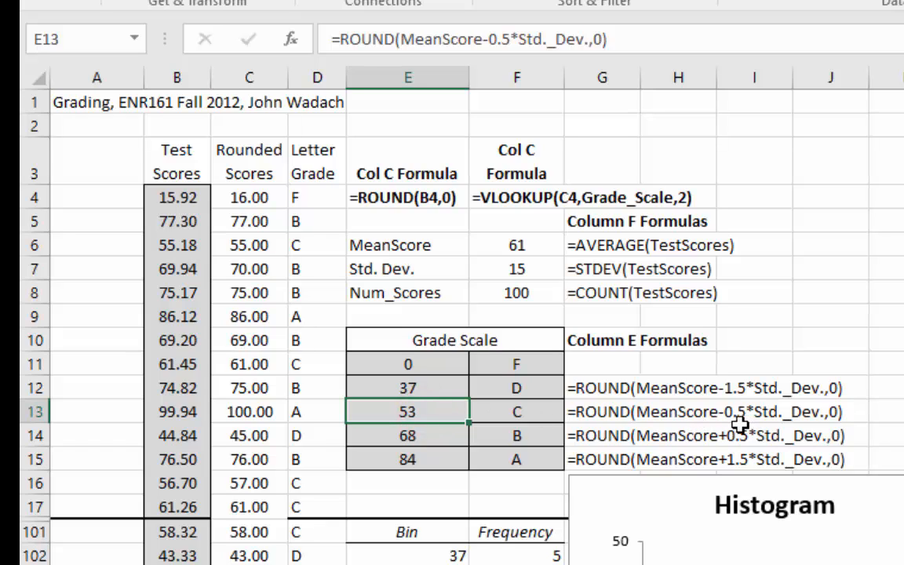
left_click(426, 391)
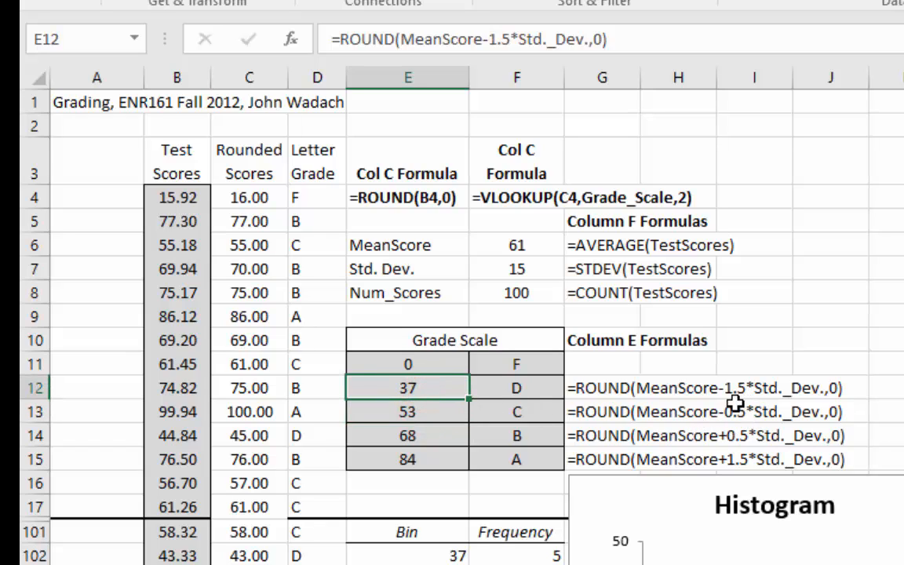
left_click(474, 40)
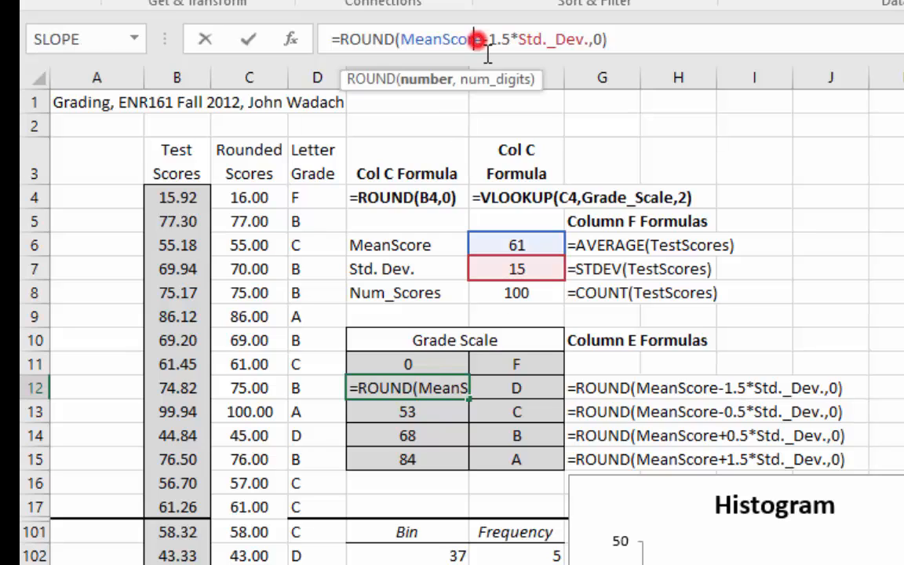
left_click(423, 361)
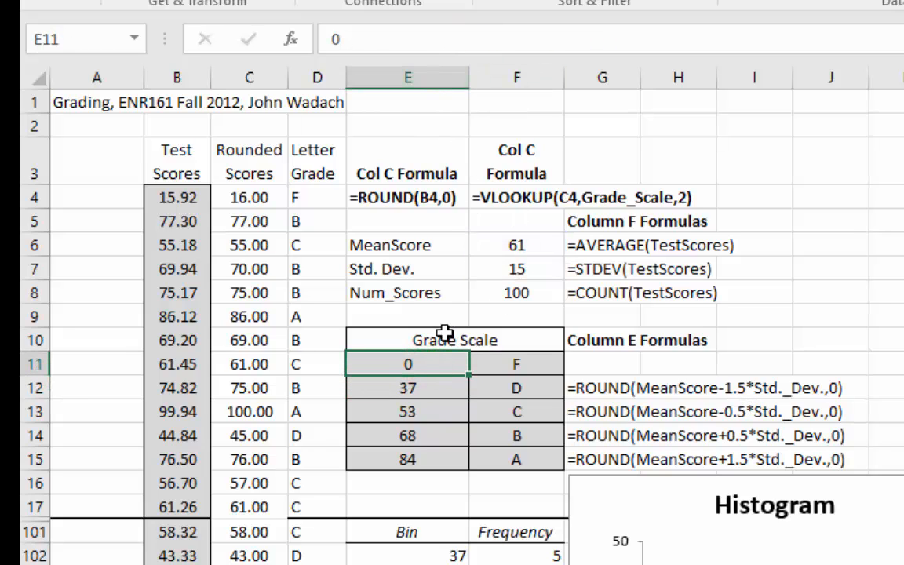
left_click(886, 341)
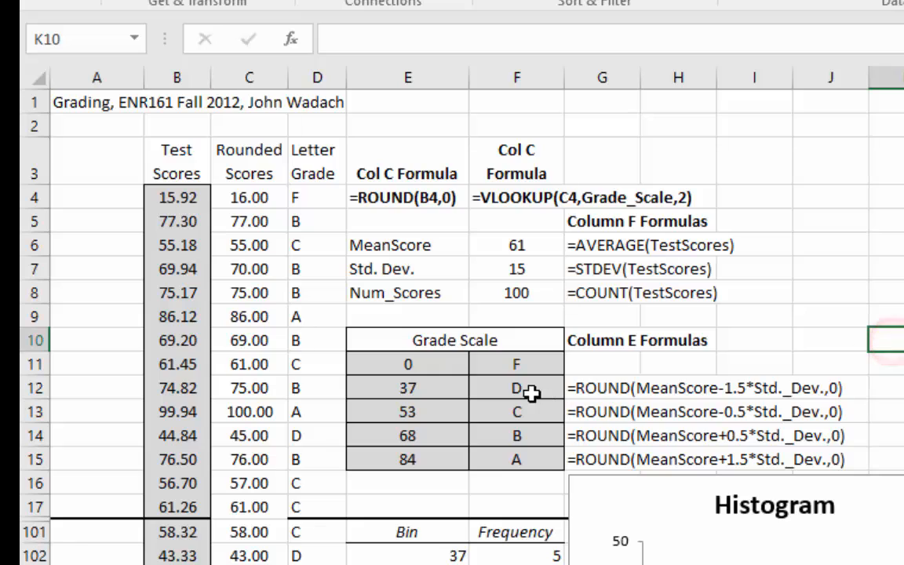
Highlight the grade scale cells E11:F15 and look up their defined name Grade_Scale.
left_click_drag(425, 363, 510, 450)
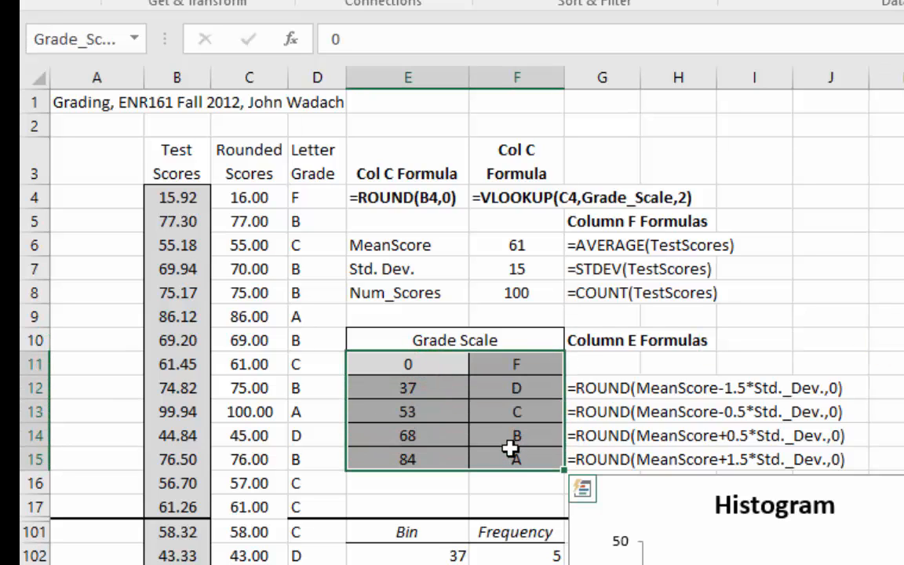
left_click(134, 41)
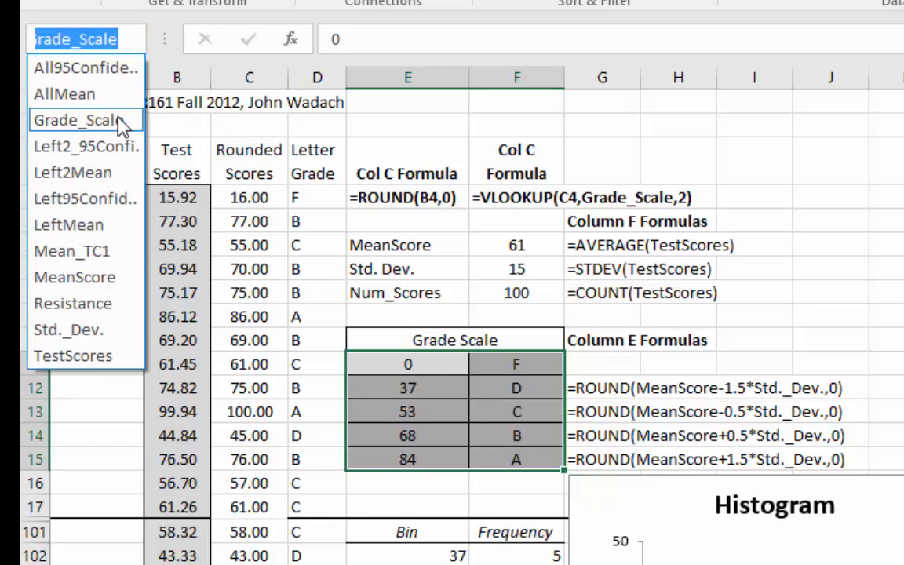
left_click(77, 120)
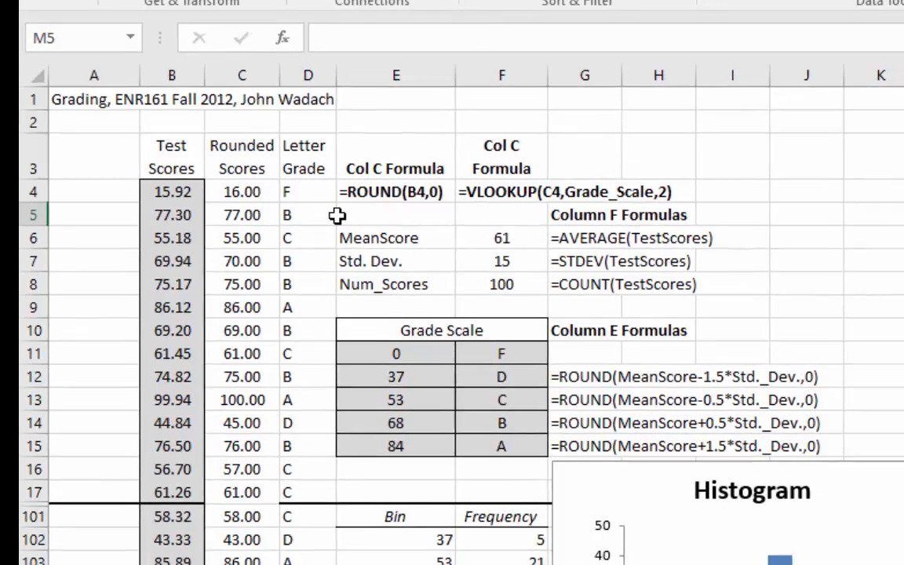
Highlight the test scores in B4:B103 to check their defined range name.
left_click(338, 215)
left_click_drag(171, 191, 169, 406)
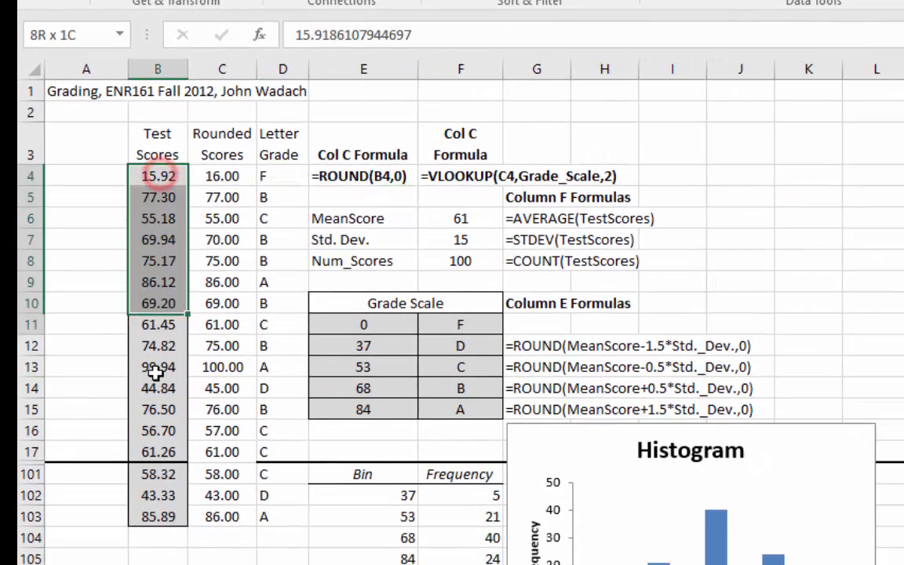
left_click_drag(155, 372, 149, 514)
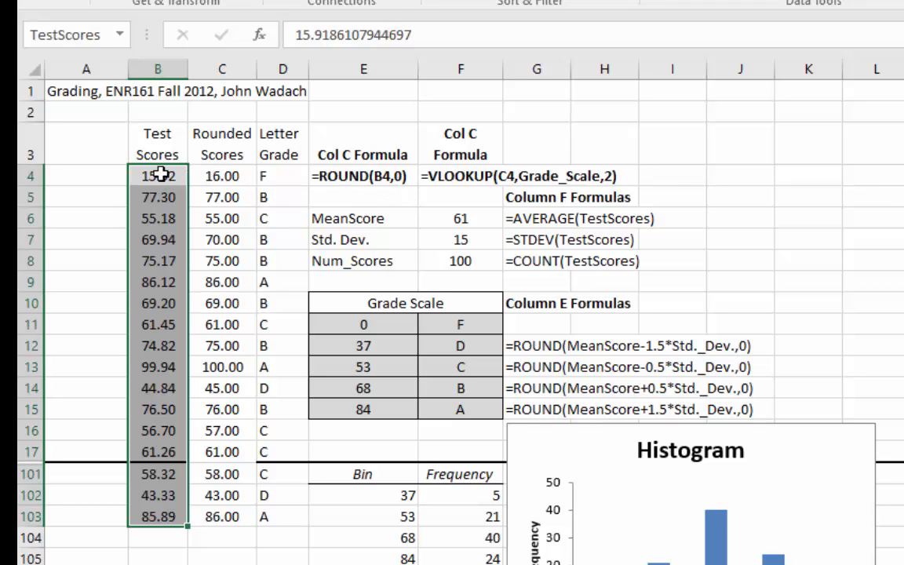
Examine the ROUND formula for the rounded score in C4 and the VLOOKUP formula for the letter grade in D4.
left_click(228, 178)
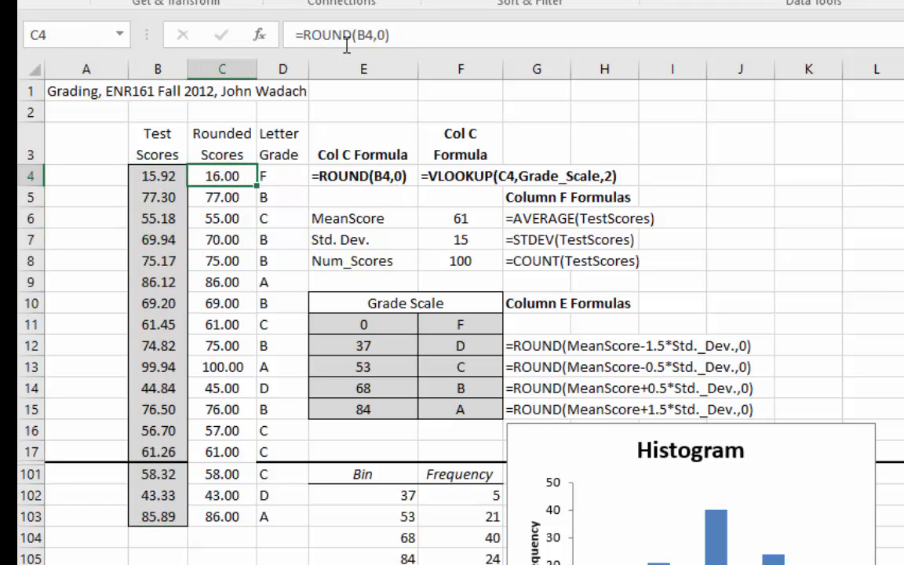
left_click(307, 34)
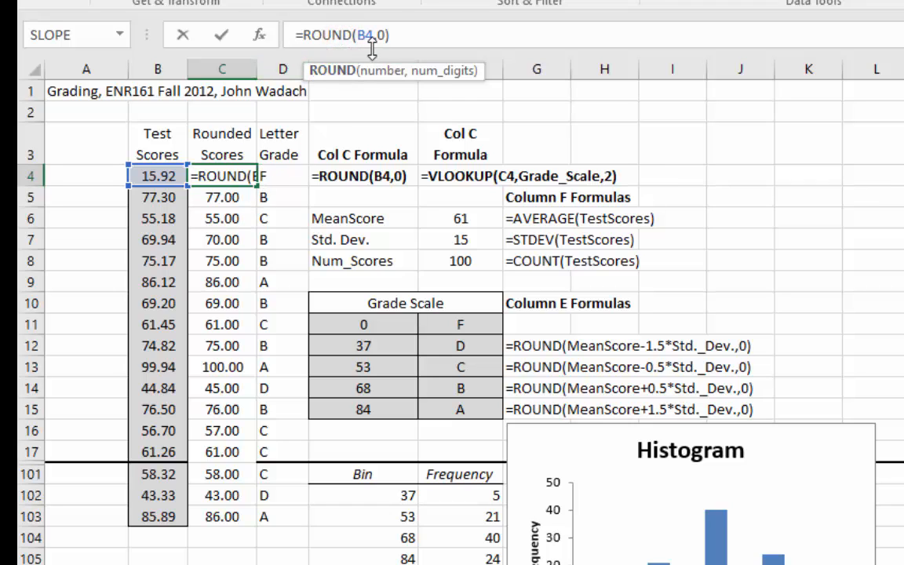
left_click(225, 36)
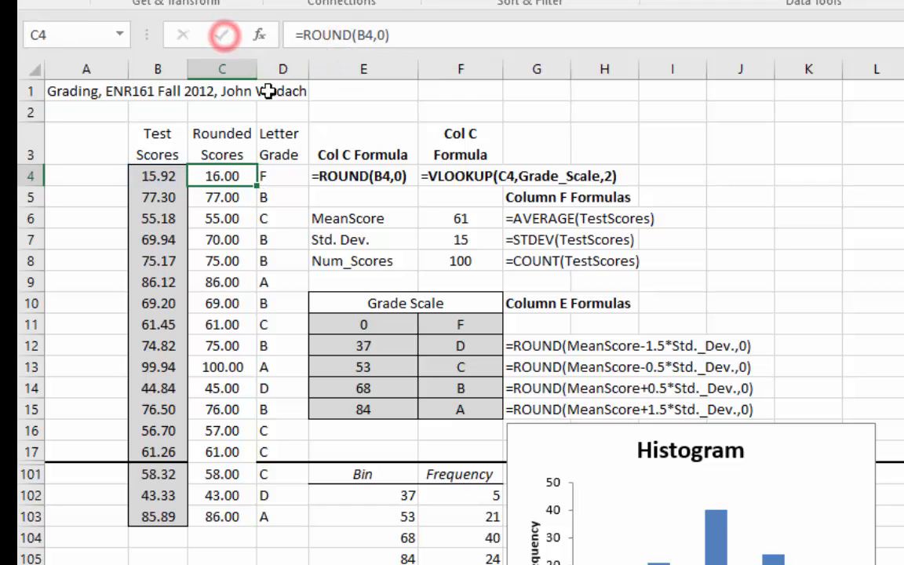
left_click(292, 177)
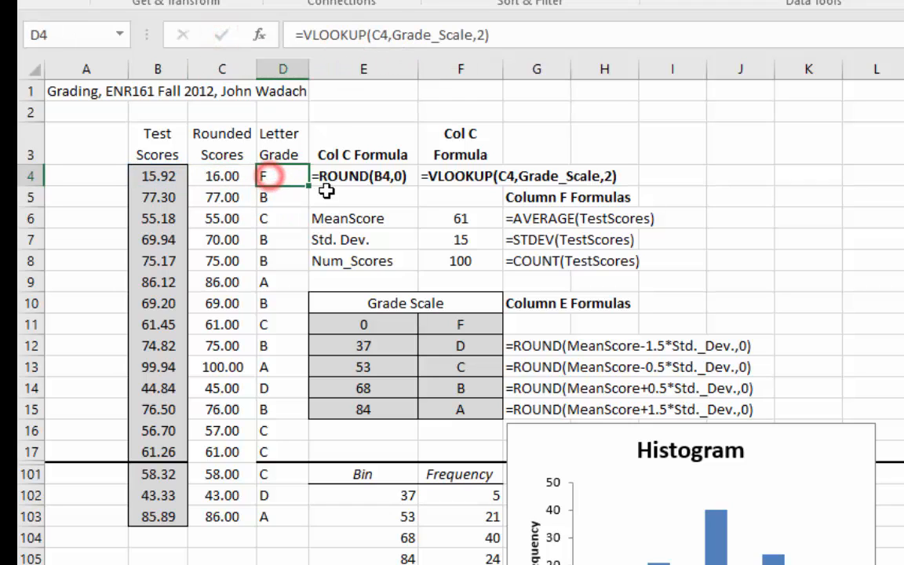
left_click(357, 36)
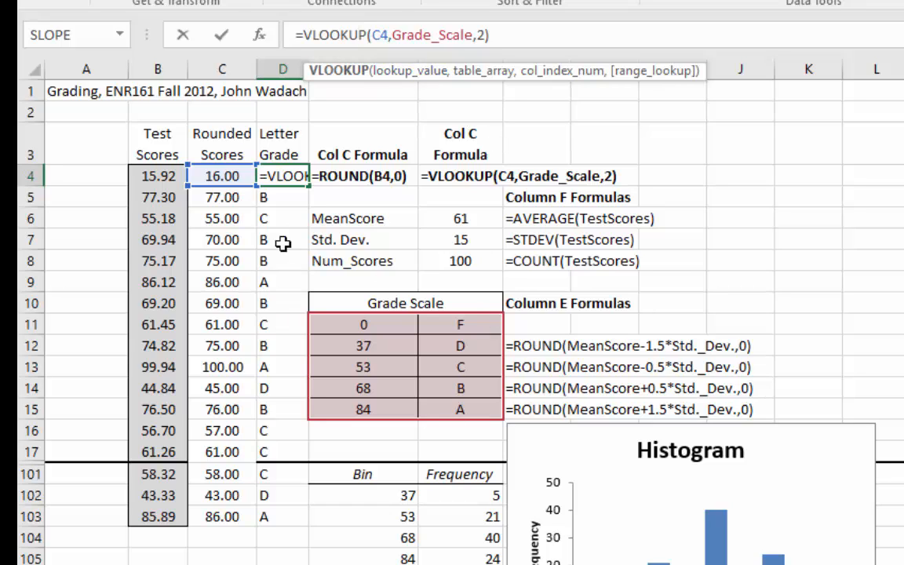
left_click(220, 36)
Inspect the AVERAGE and STDEV formulas behind MeanScore in F6 and Std. Dev. in F7.
left_click(462, 218)
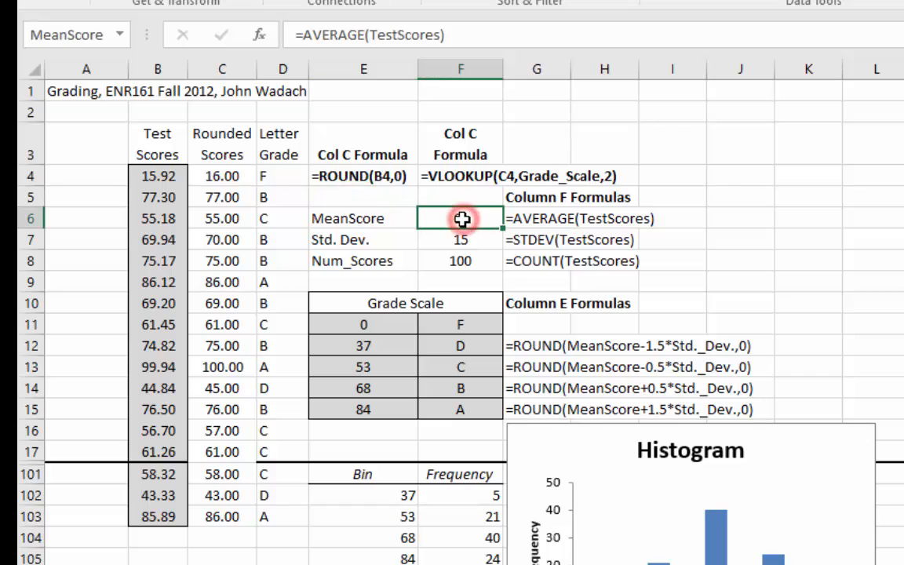
left_click(476, 242)
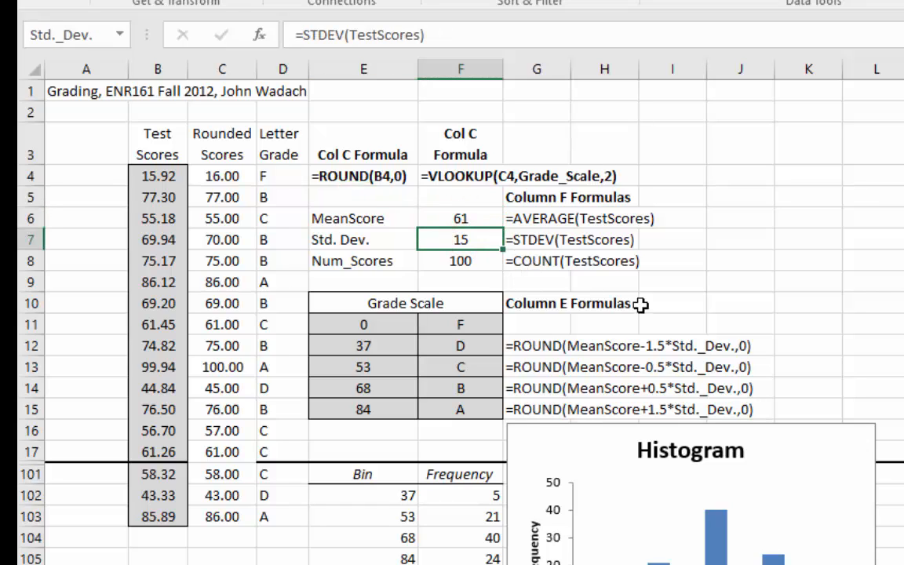
left_click(740, 303)
Examine the grade histogram and its bin table against the cutoffs in E12:E15 and the zero entry in E11.
scroll(550, 304, "down", 1)
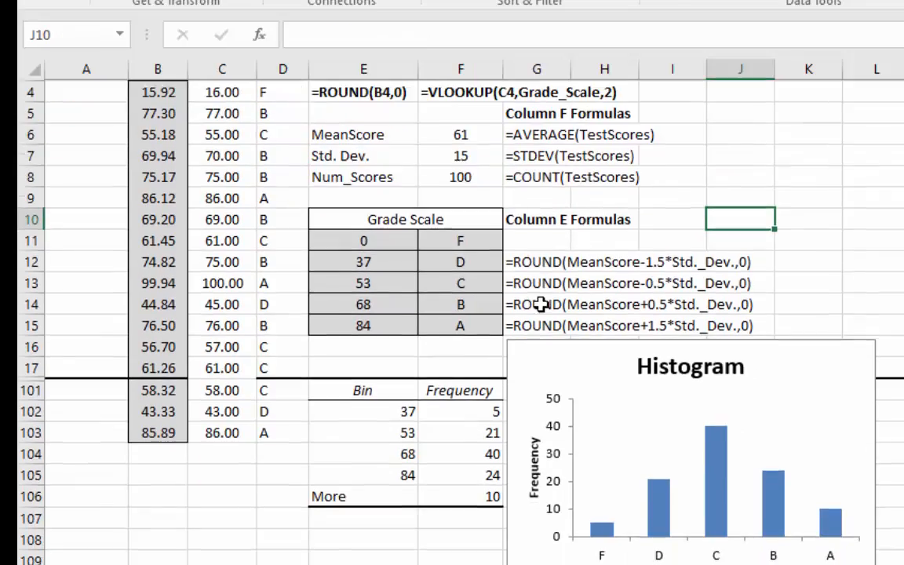
scroll(639, 298, "up", 1)
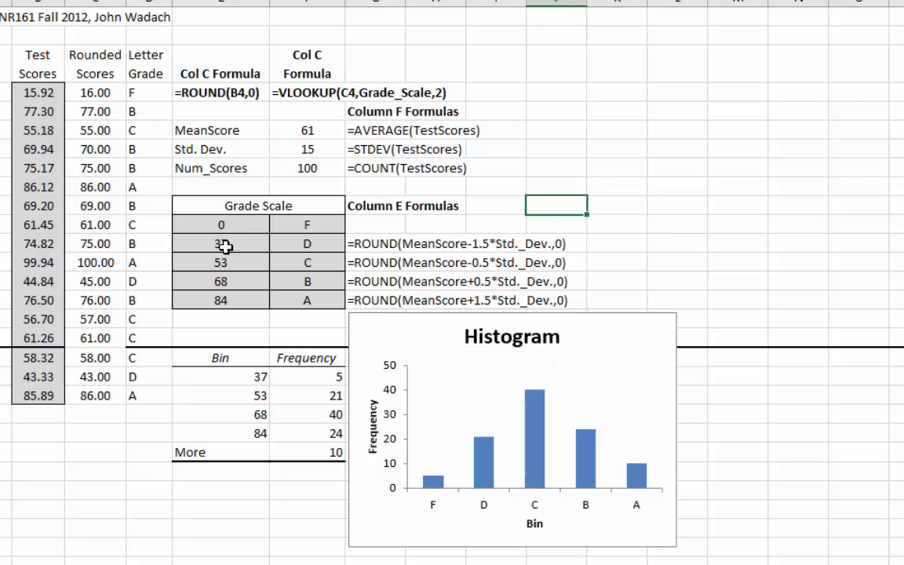
left_click_drag(224, 244, 226, 299)
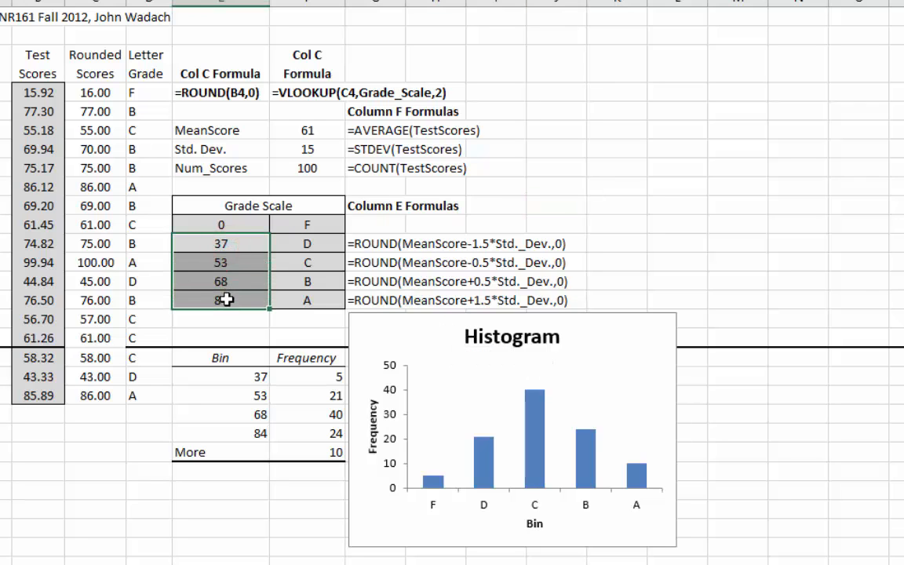
left_click(228, 225)
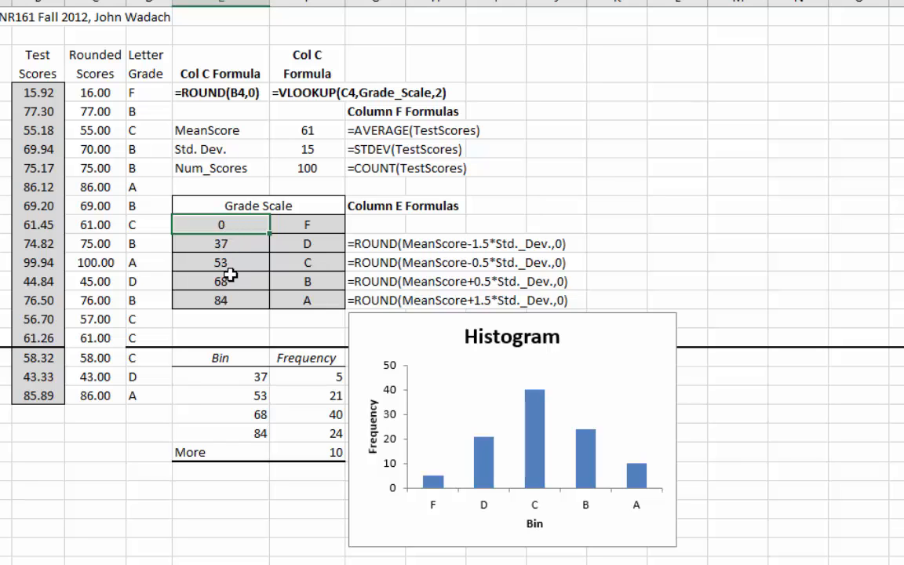
left_click(734, 205)
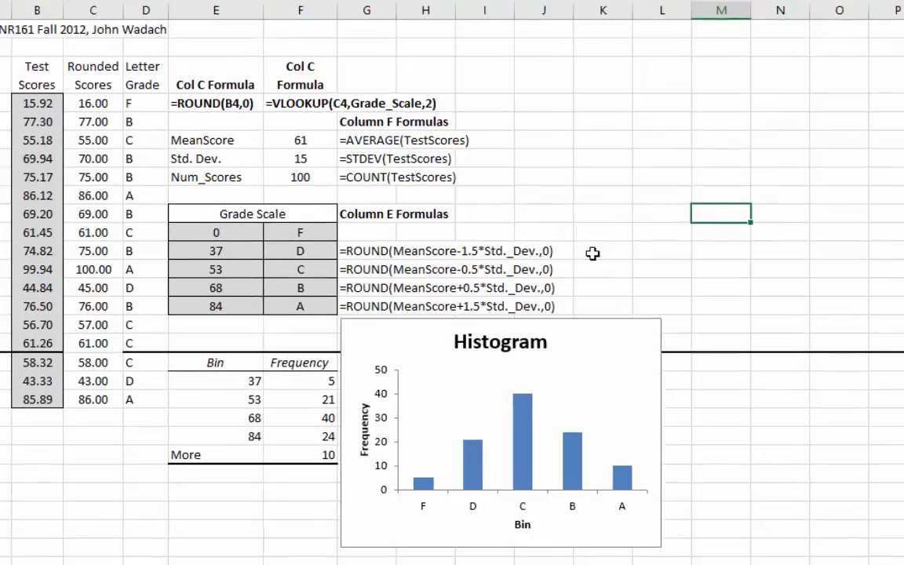
Start a Histogram data analysis with rounded scores C4:C103 as the input range and grade cutoffs E12:E15 as the bin range.
left_click(818, 28)
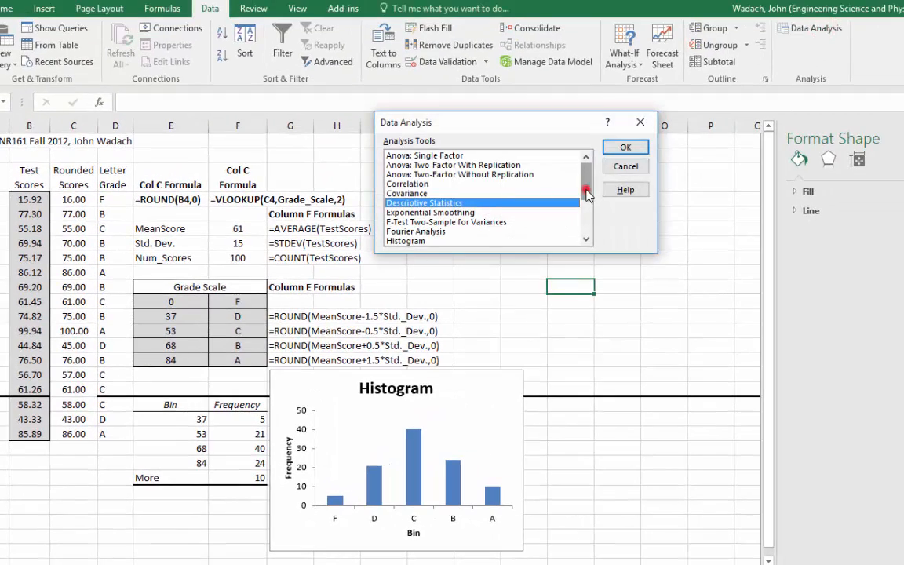
left_click_drag(587, 194, 587, 201)
left_click(405, 222)
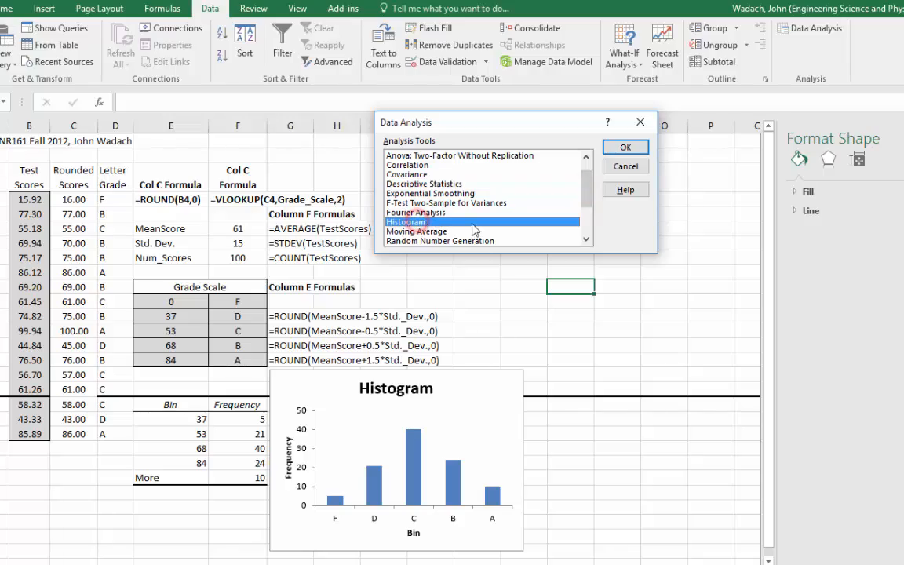
left_click(626, 147)
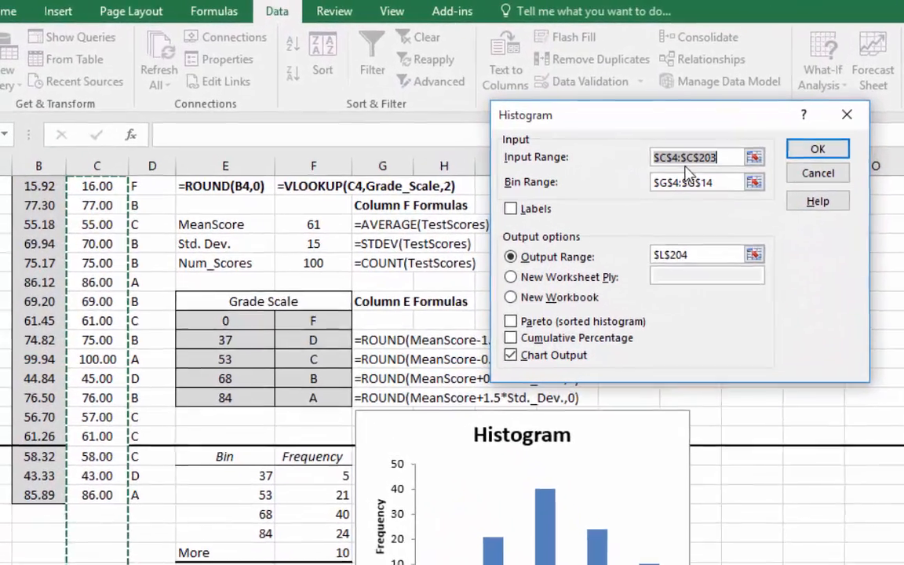
scroll(450, 332, "up", 1)
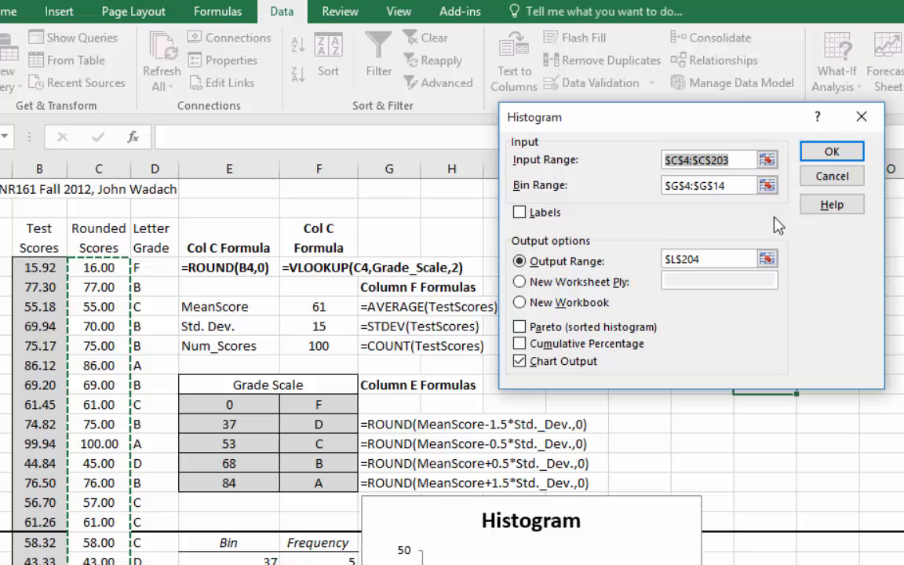
left_click_drag(667, 160, 740, 161)
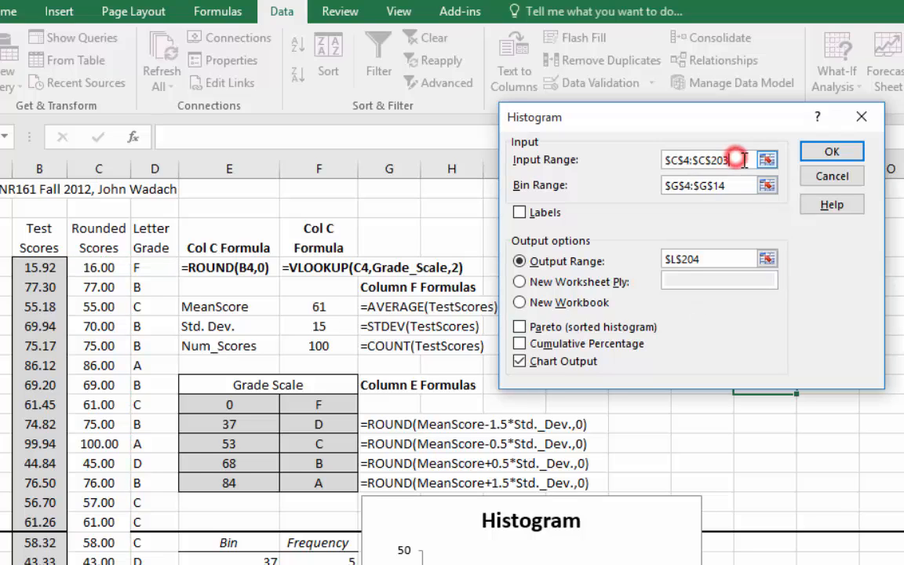
left_click_drag(123, 275, 85, 561)
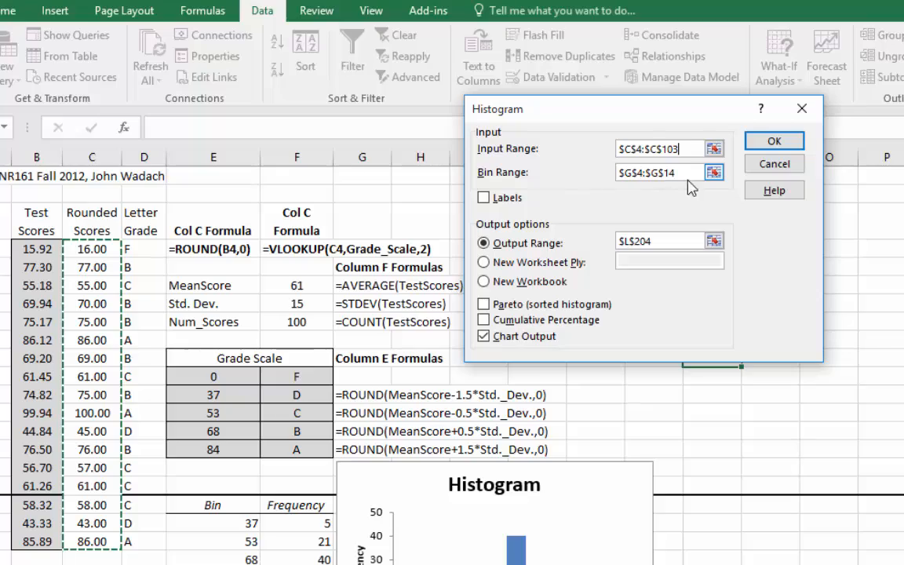
left_click_drag(688, 171, 600, 177)
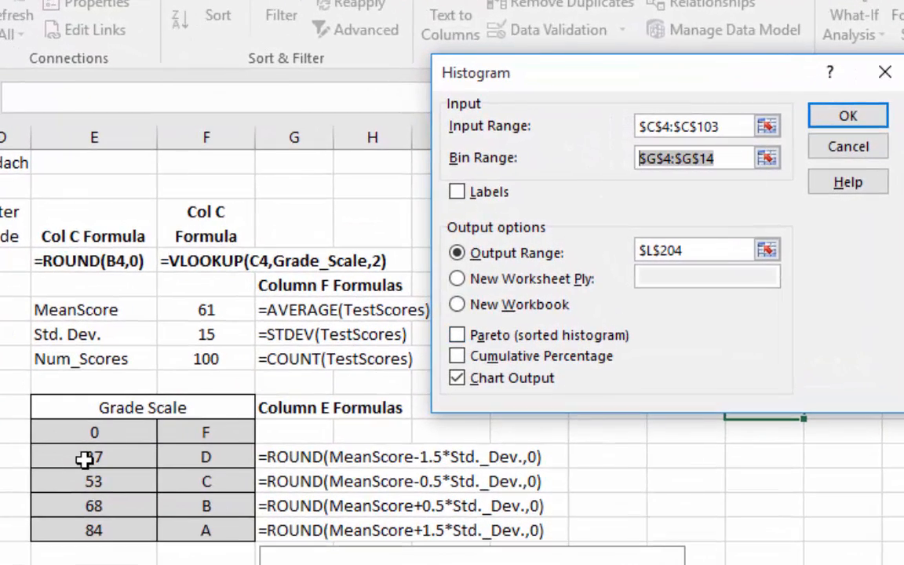
left_click_drag(84, 461, 82, 520)
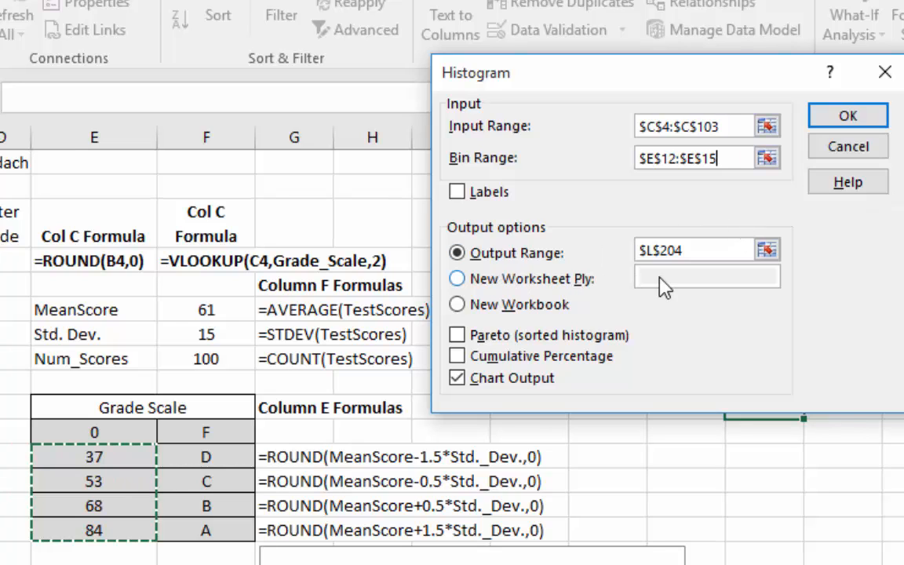
Set the histogram's output range to A113 and generate the frequency table with its chart.
left_click(698, 250)
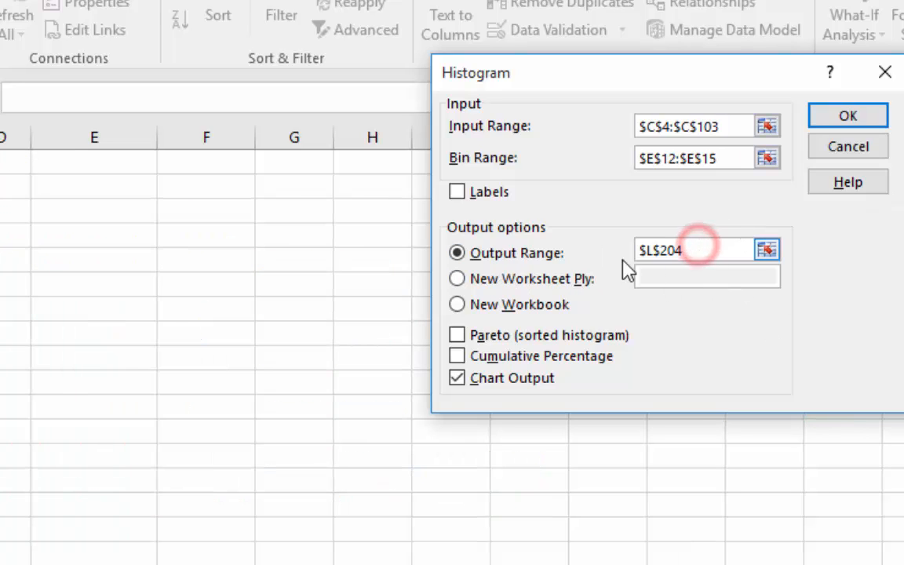
left_click(680, 250)
double_click(680, 249)
left_click(140, 481)
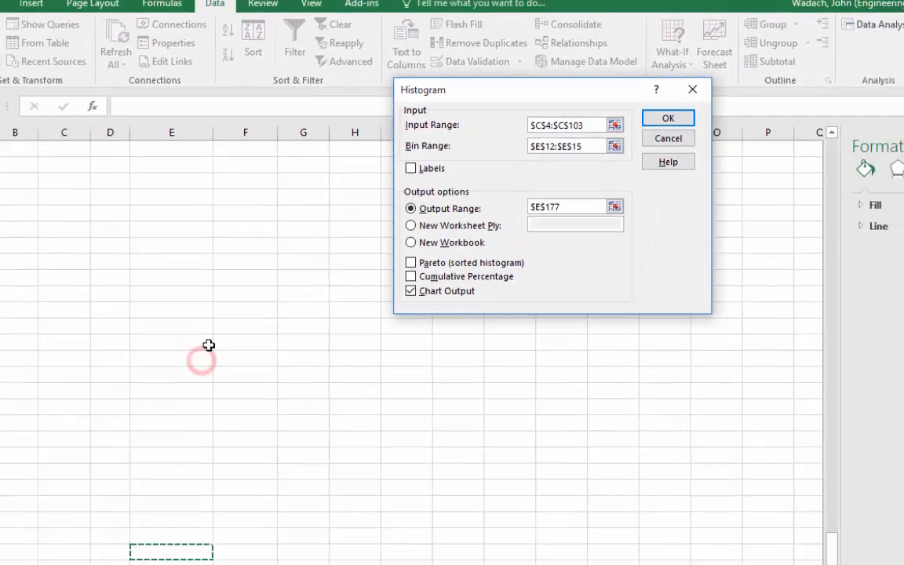
scroll(208, 345, "up", 20)
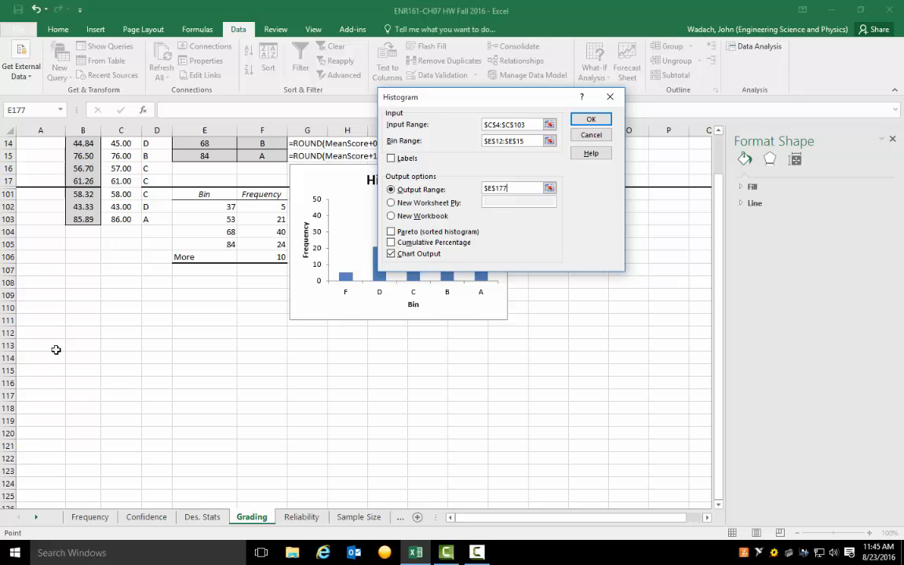
left_click(56, 349)
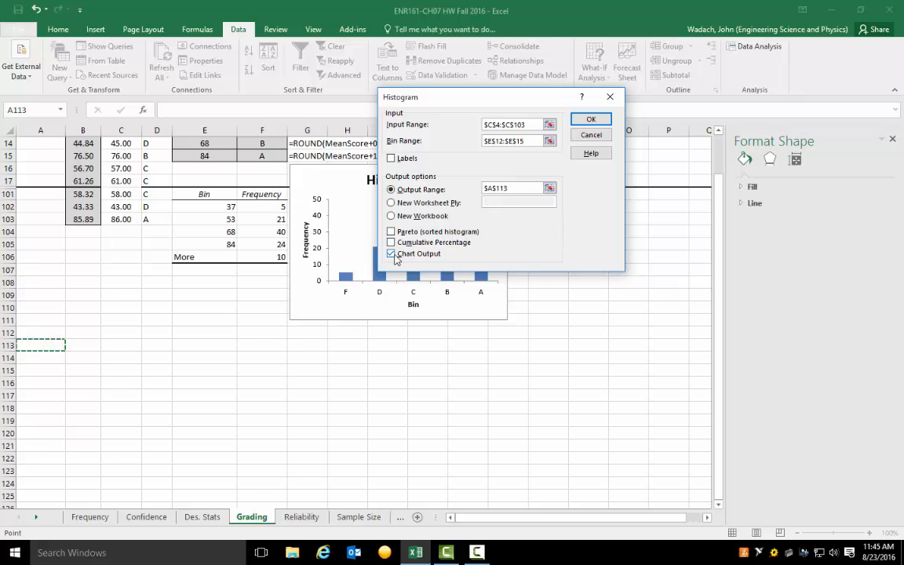
left_click(591, 120)
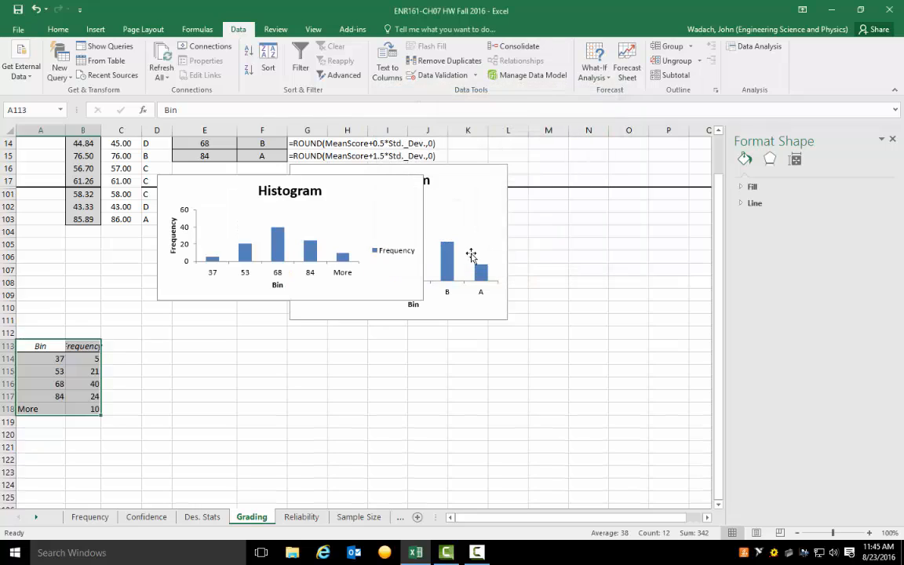
Move the new histogram chart beside its frequency table, below the existing histogram.
left_click_drag(343, 195, 316, 363)
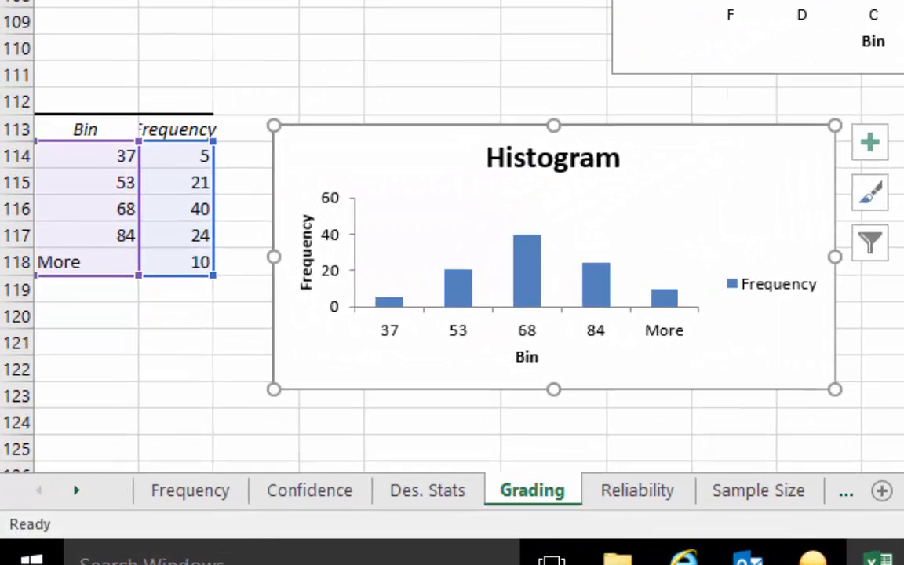
left_click(645, 402)
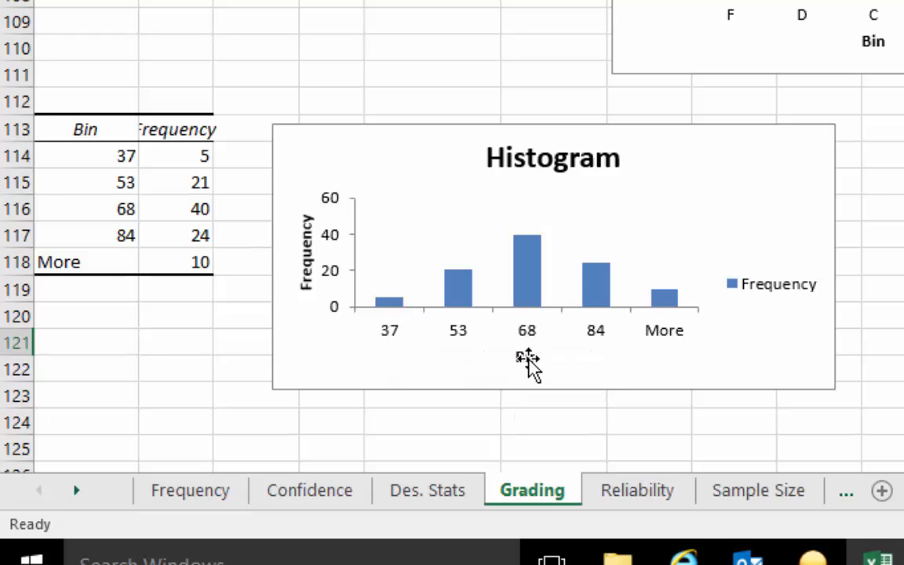
scroll(827, 262, "up", 2)
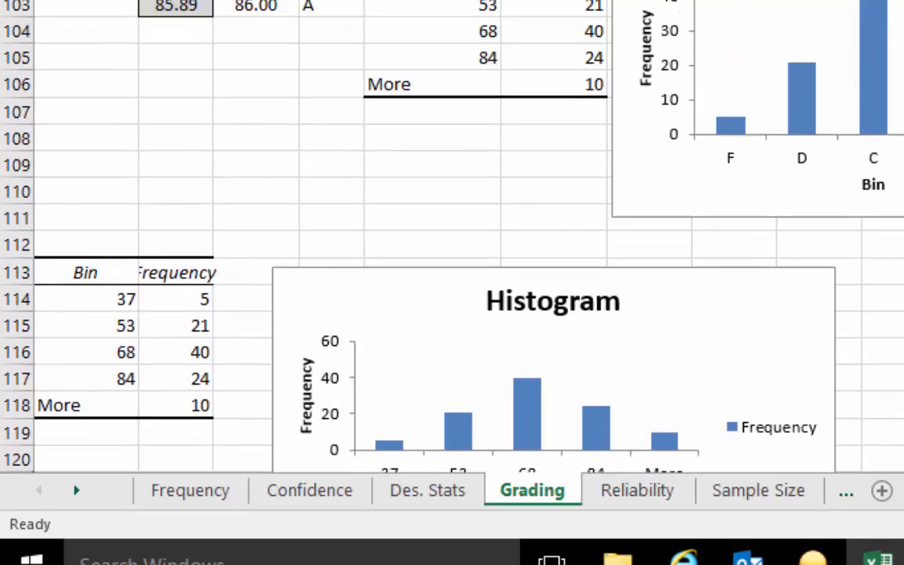
Change the new histogram's horizontal axis title to "Bin Upper LImit".
scroll(827, 262, "down", 3)
left_click(524, 281)
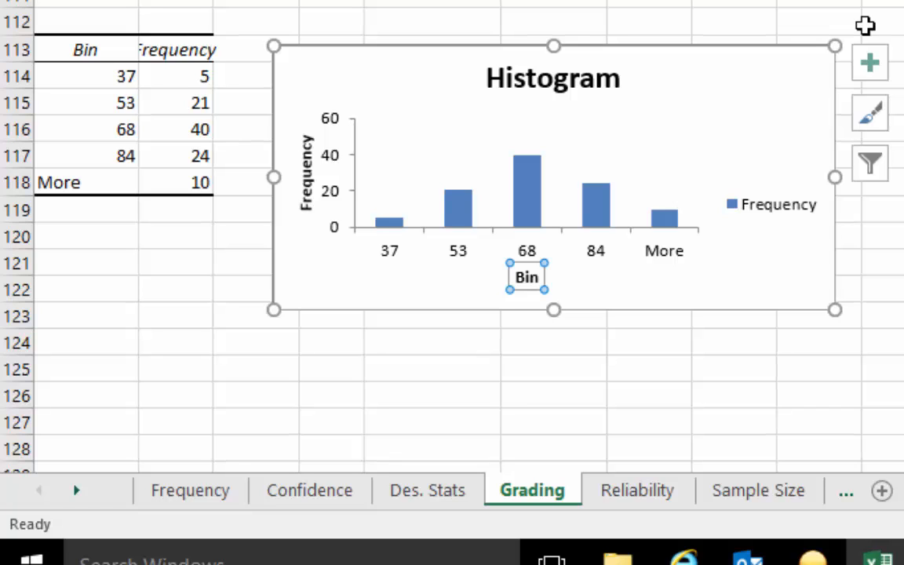
double_click(527, 279)
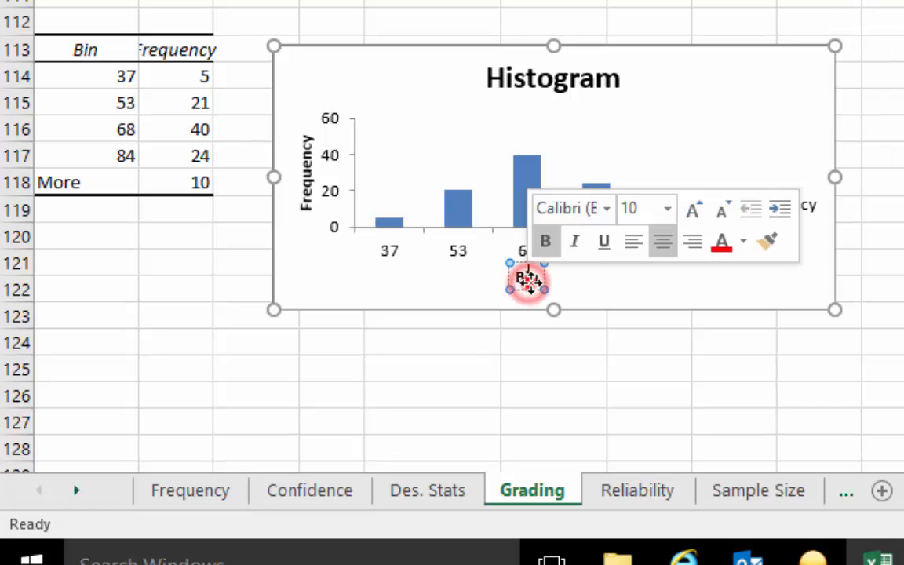
left_click(527, 278)
double_click(534, 276)
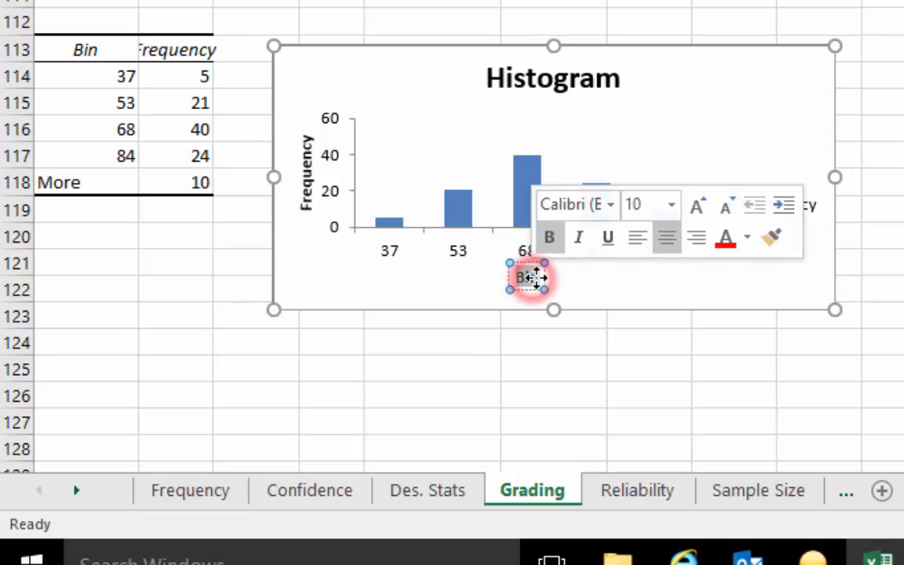
key("End")
type("Up")
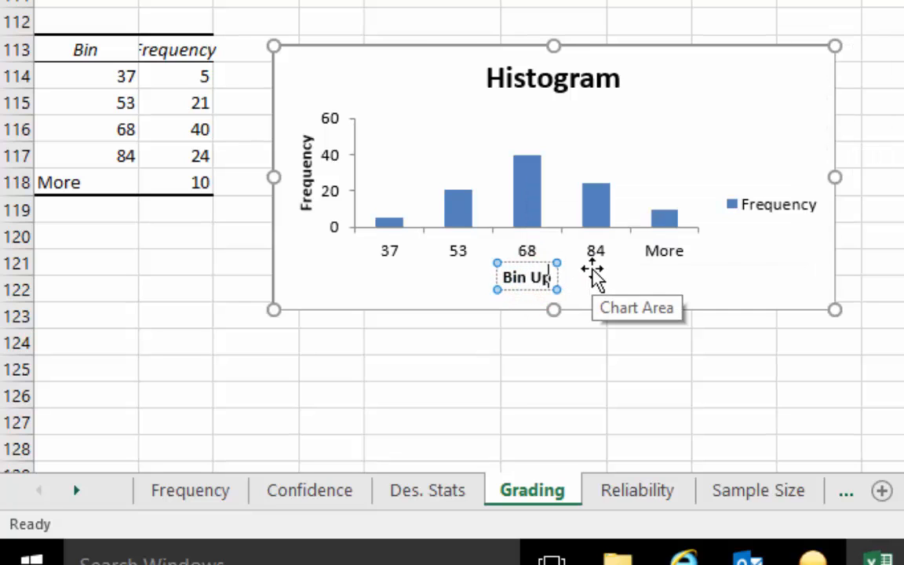
type("per LImit")
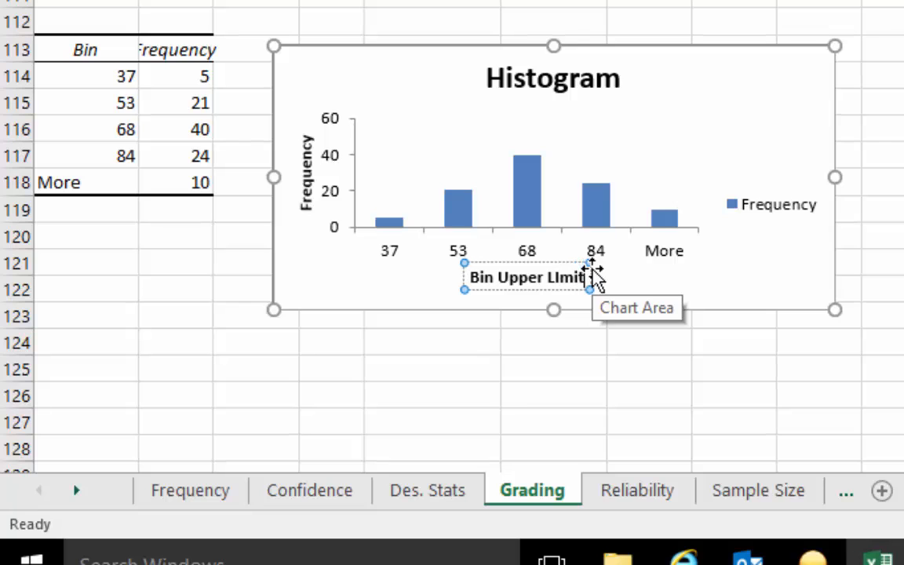
left_click(773, 269)
Delete the Frequency legend from the new histogram and enlarge the chart, mainly in height.
left_click(773, 208)
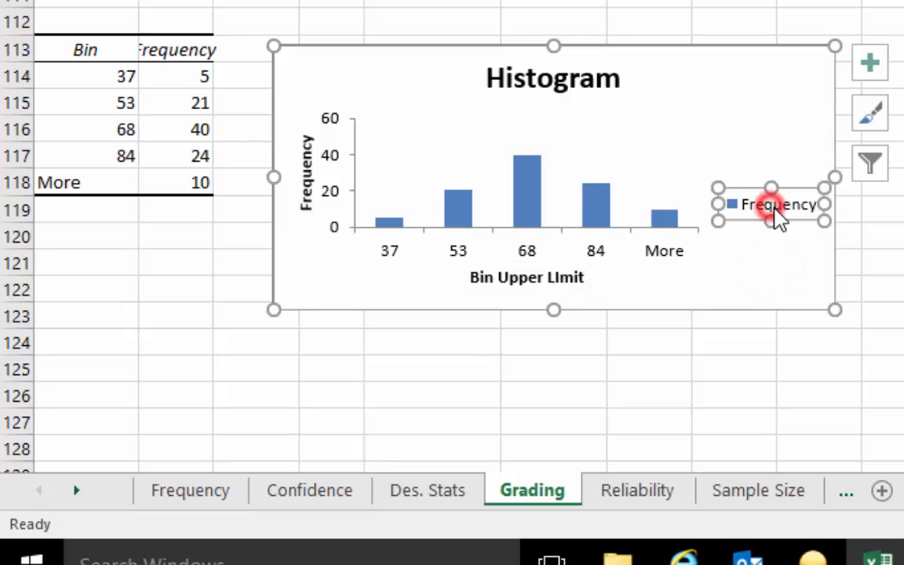
key("Delete")
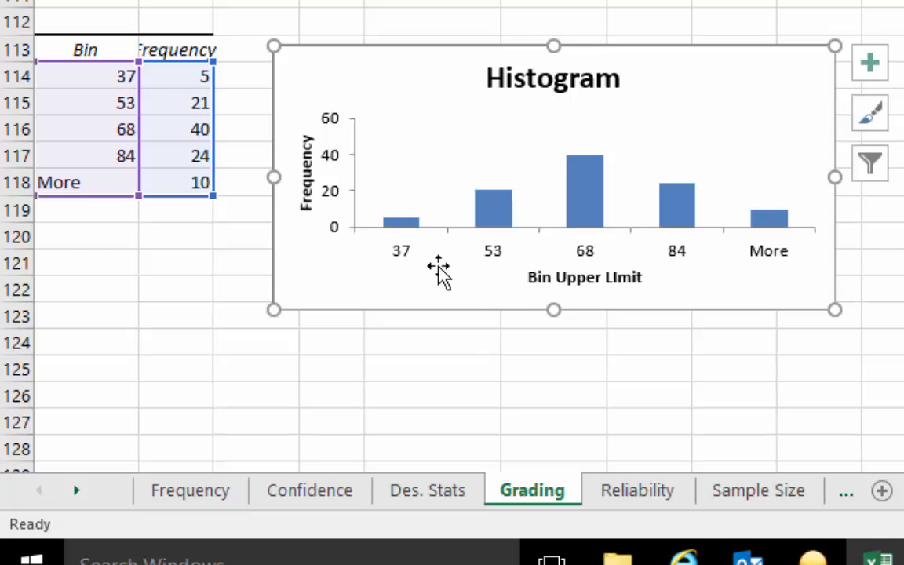
left_click_drag(837, 311, 853, 375)
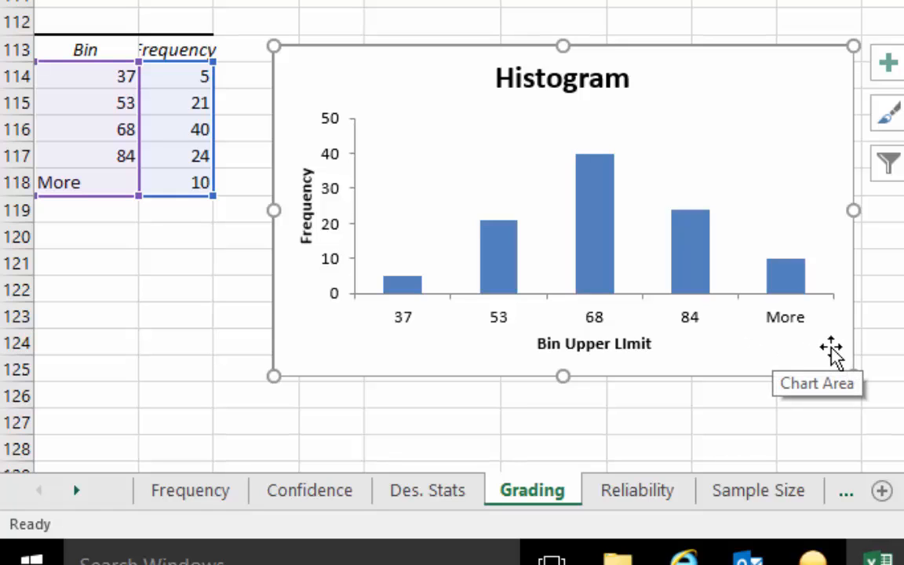
left_click(876, 345)
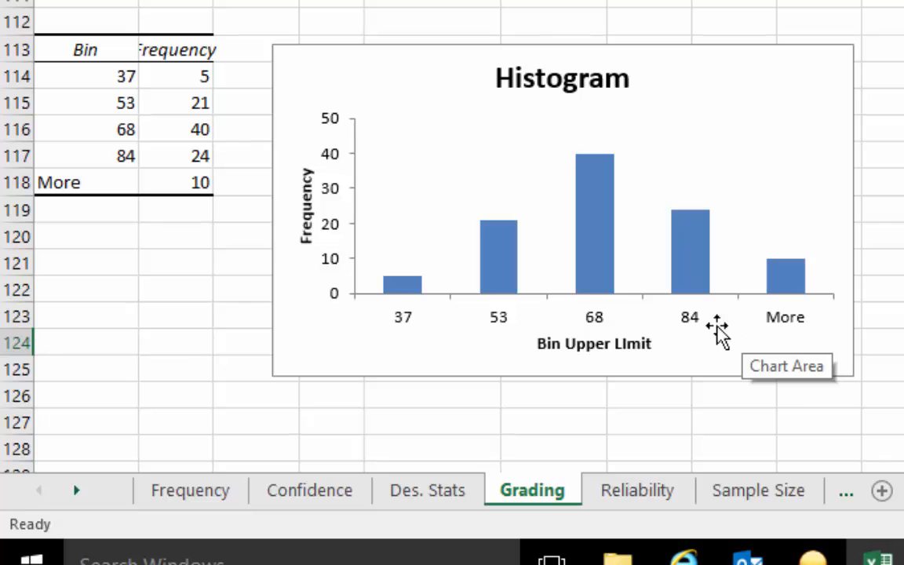
Replace the new histogram's horizontal axis labels with the letter grades in F11:F15.
left_click(587, 304)
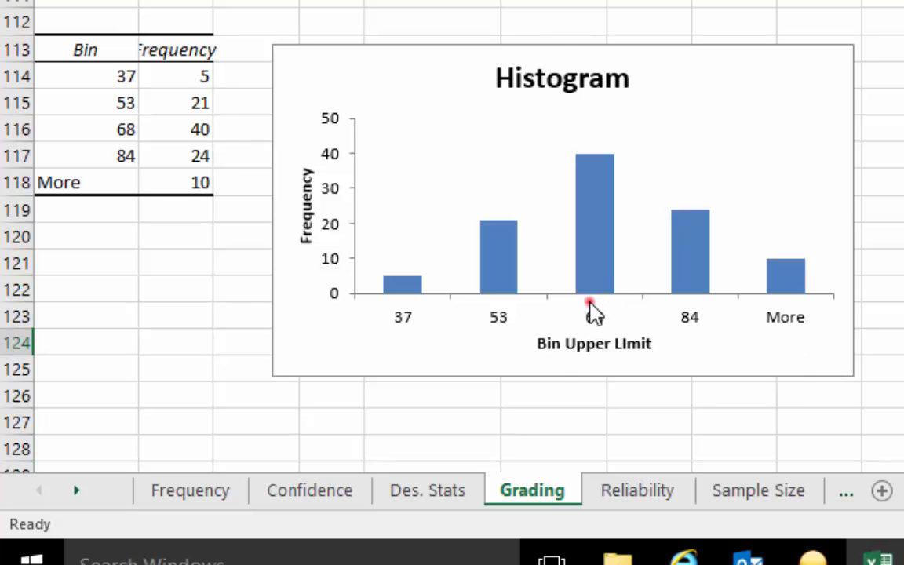
right_click(592, 318)
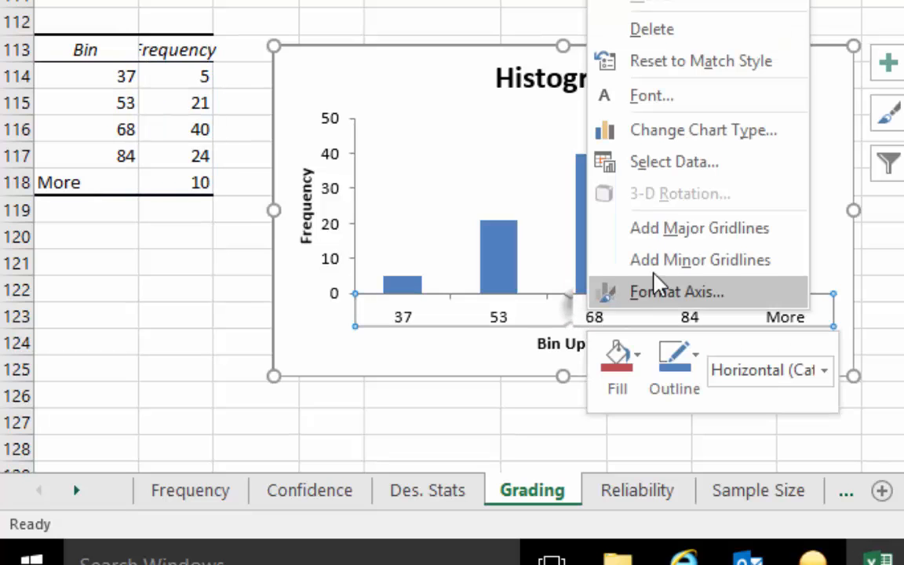
left_click(674, 165)
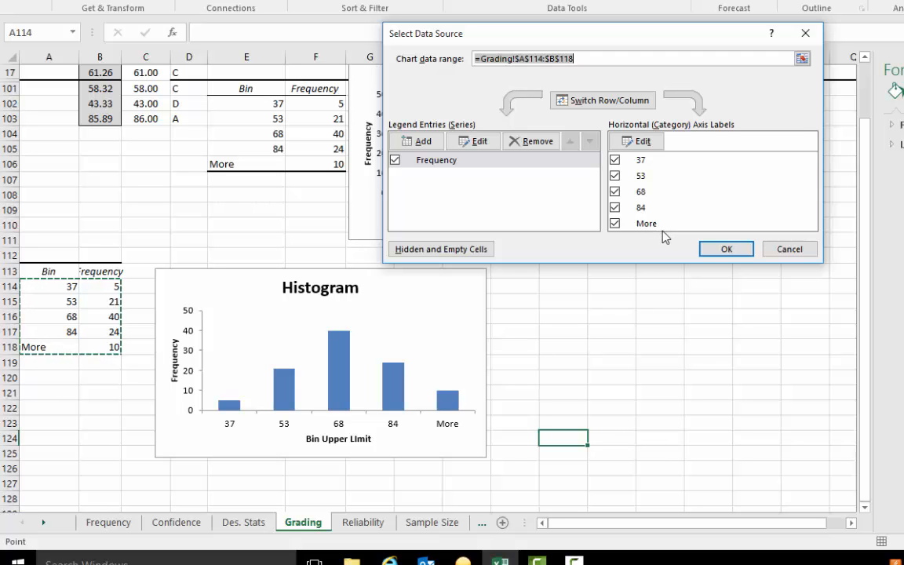
left_click(640, 141)
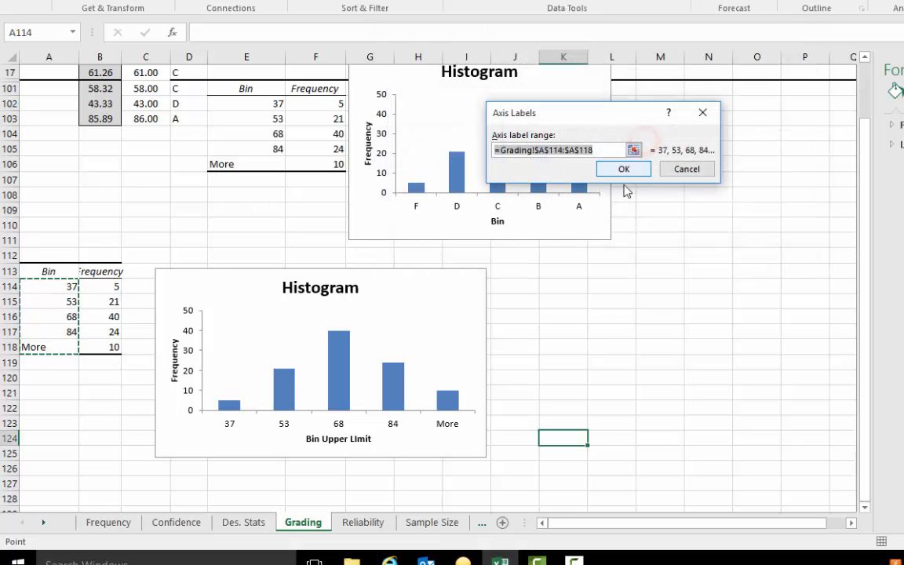
scroll(746, 289, "up", 4)
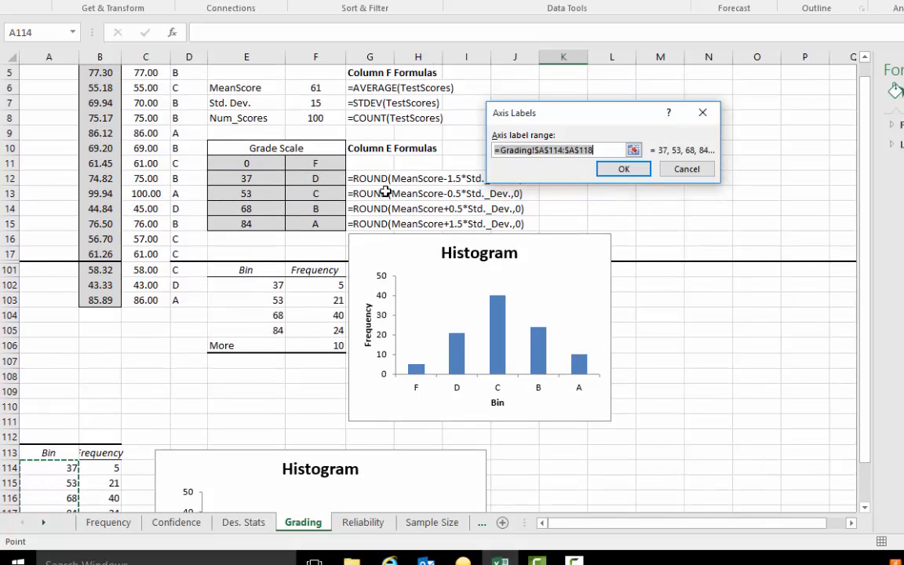
left_click_drag(315, 164, 316, 221)
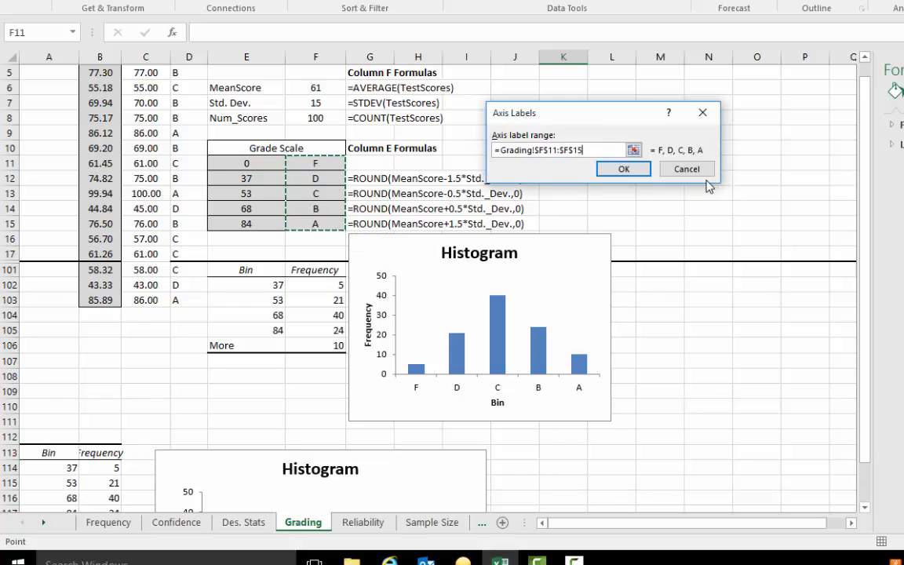
left_click(624, 168)
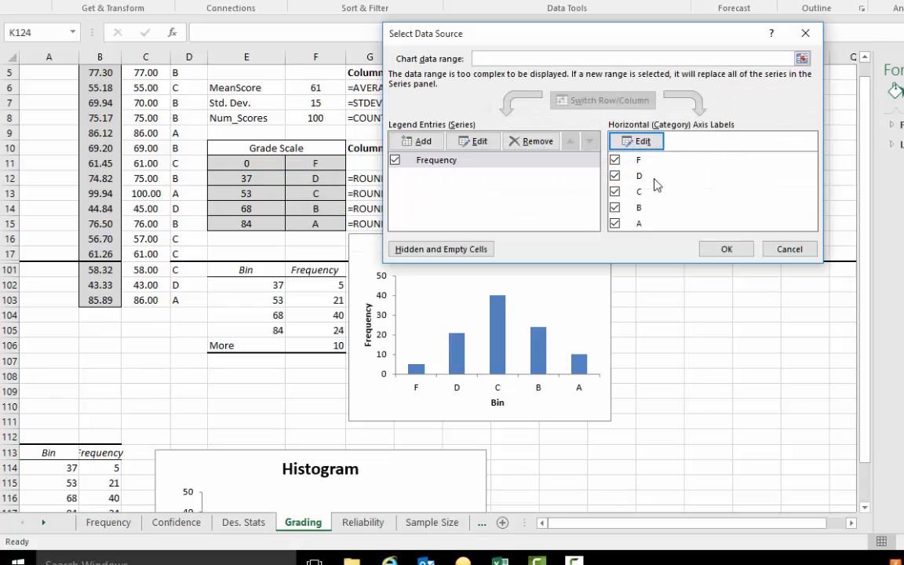
left_click(725, 249)
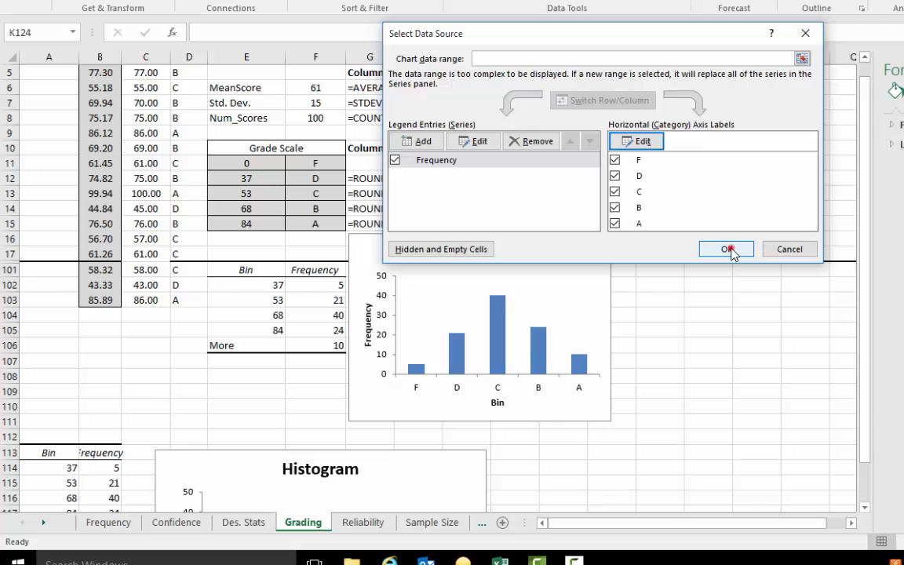
left_click(691, 387)
scroll(596, 388, "down", 4)
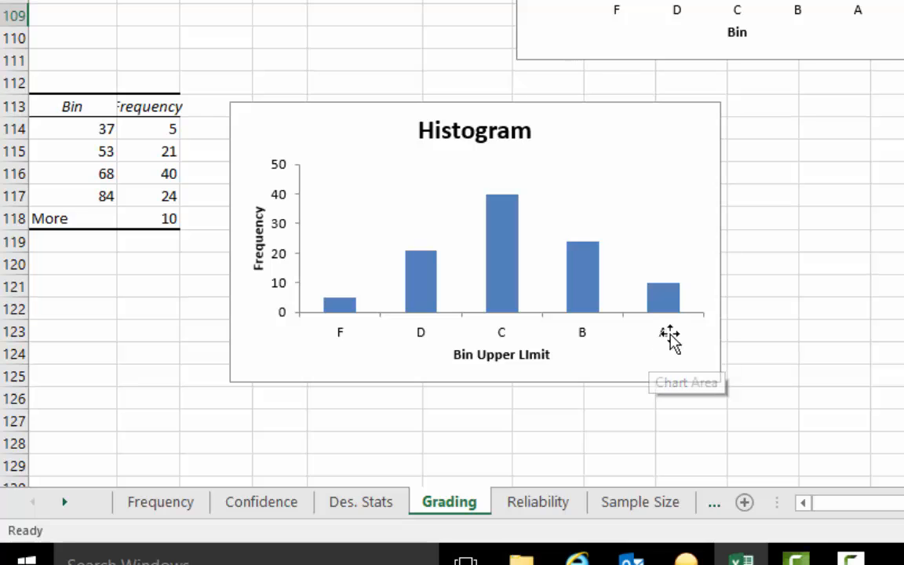
scroll(671, 344, "up", 1)
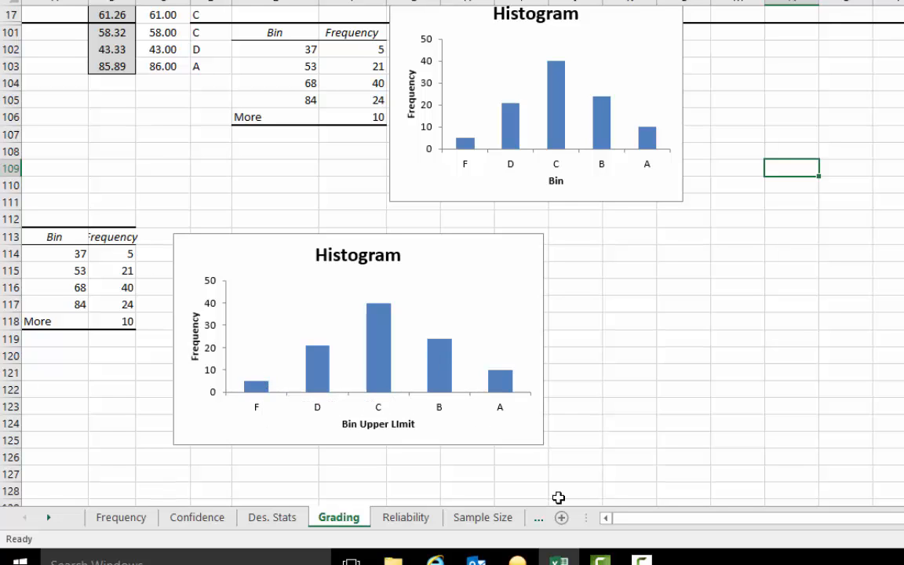
Review the Grading sheet's test scores, grade scale and original letter-grade histogram.
scroll(542, 471, "up", 5)
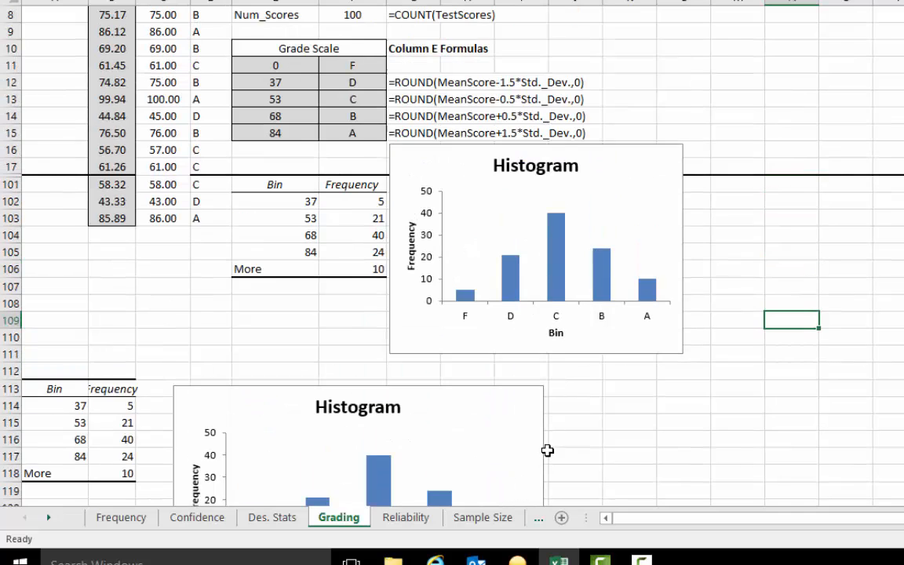
scroll(572, 462, "down", 2)
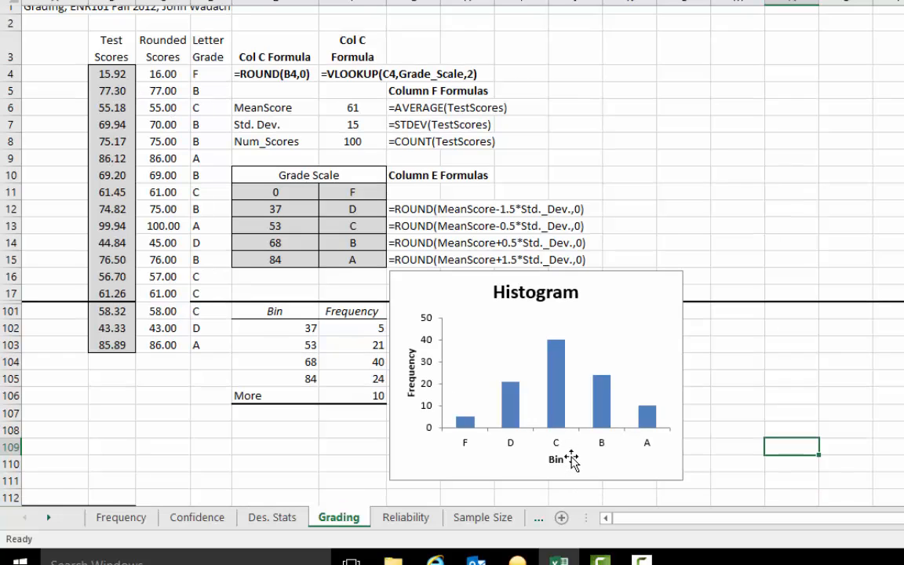
scroll(570, 456, "up", 2)
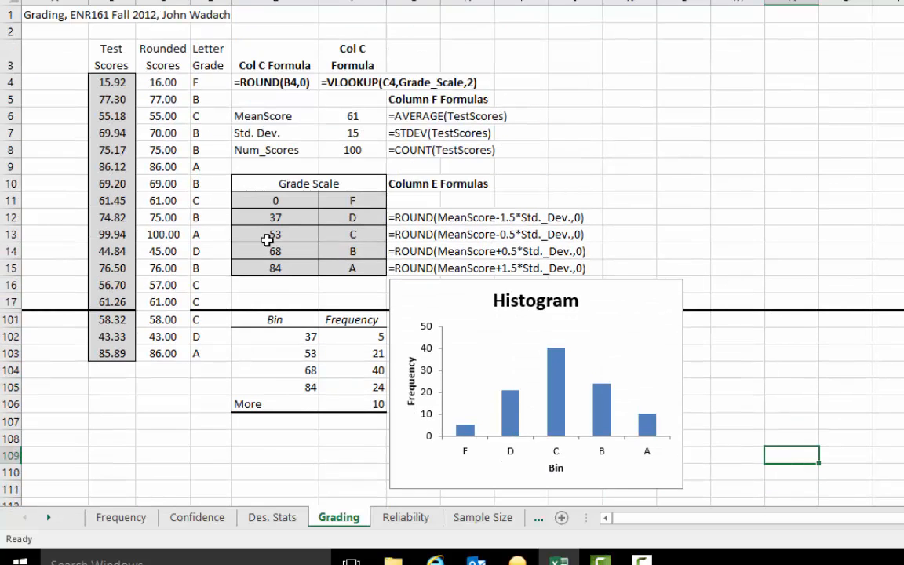
left_click(120, 85)
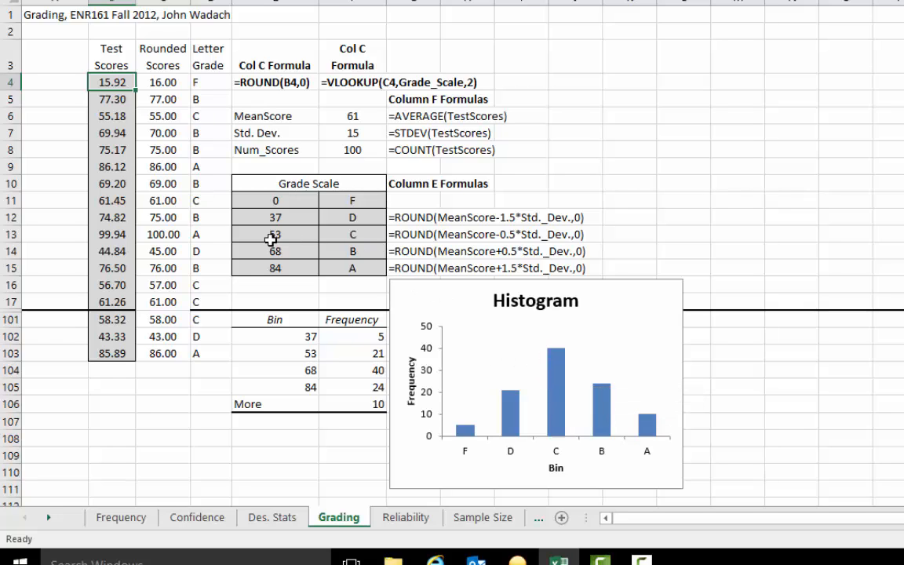
mouse_move(558, 390)
left_click(731, 238)
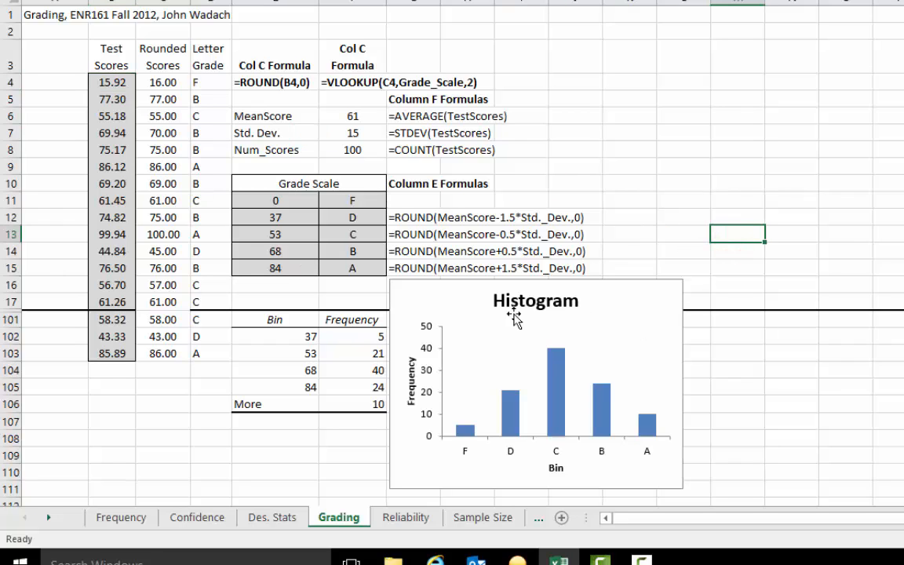
left_click(742, 397)
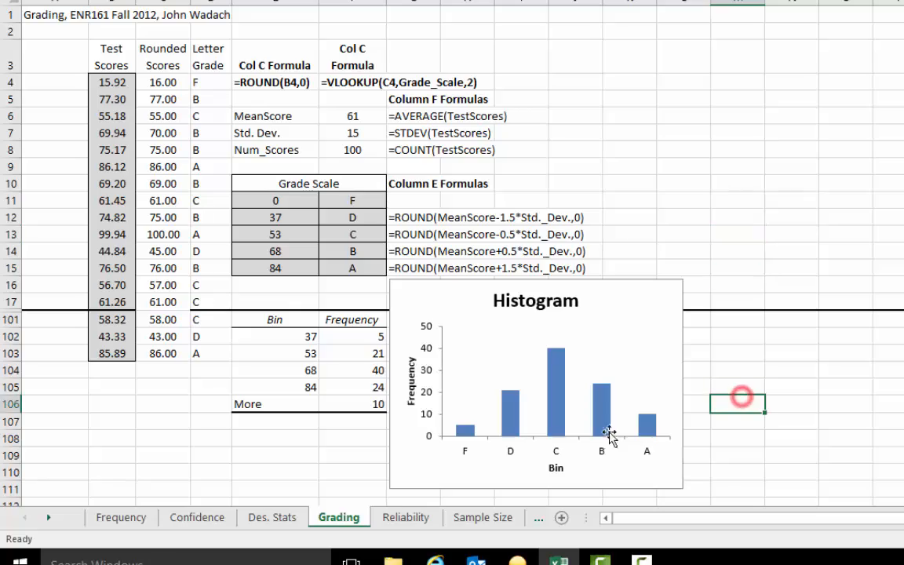
On the Reliability sheet, examine the TC1 and TC2 readings in B5:C19 and the TC1 mean and standard deviation formulas.
left_click(406, 519)
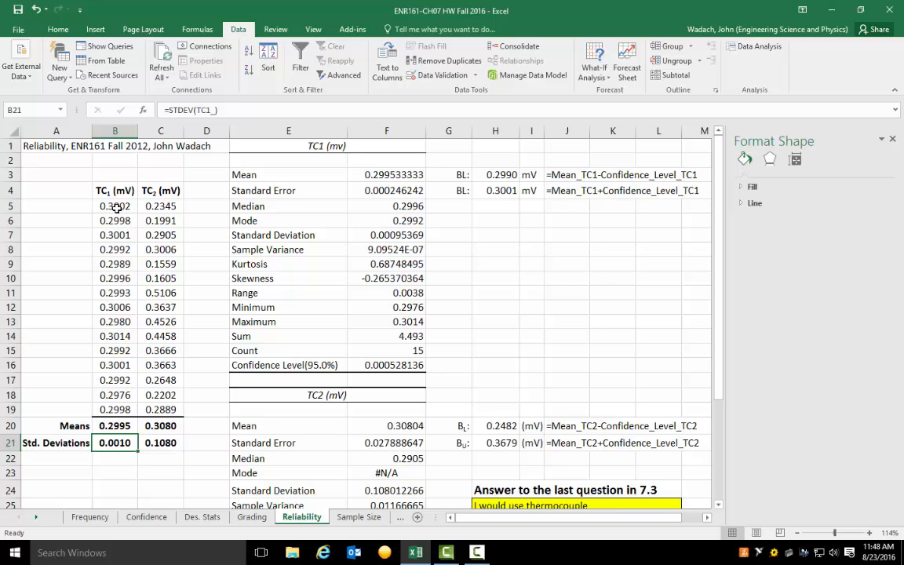
left_click_drag(116, 208, 118, 406)
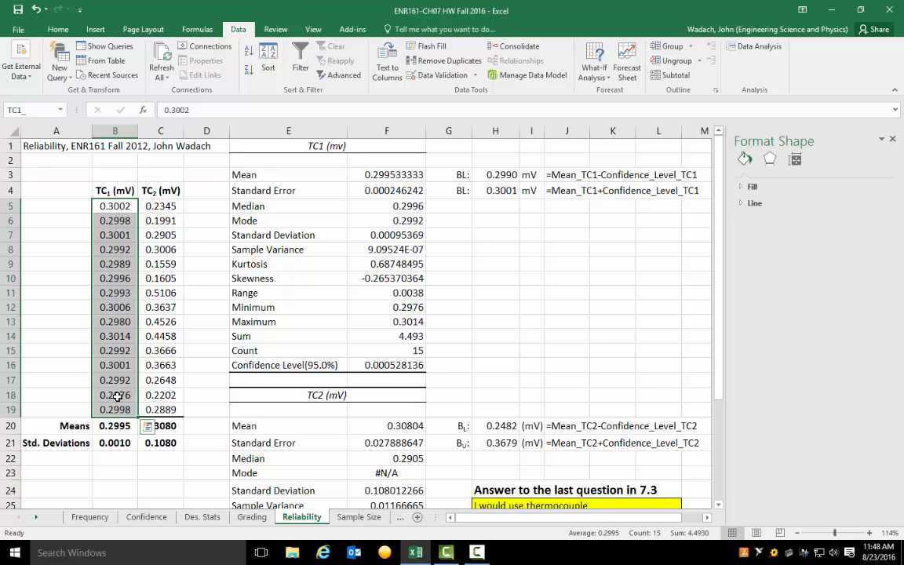
left_click(159, 336)
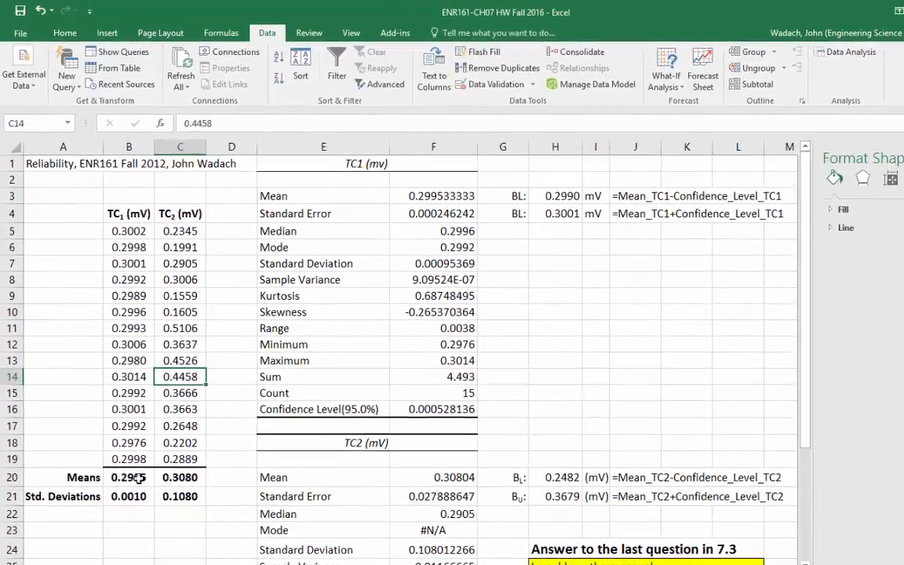
left_click(123, 426)
left_click(121, 442)
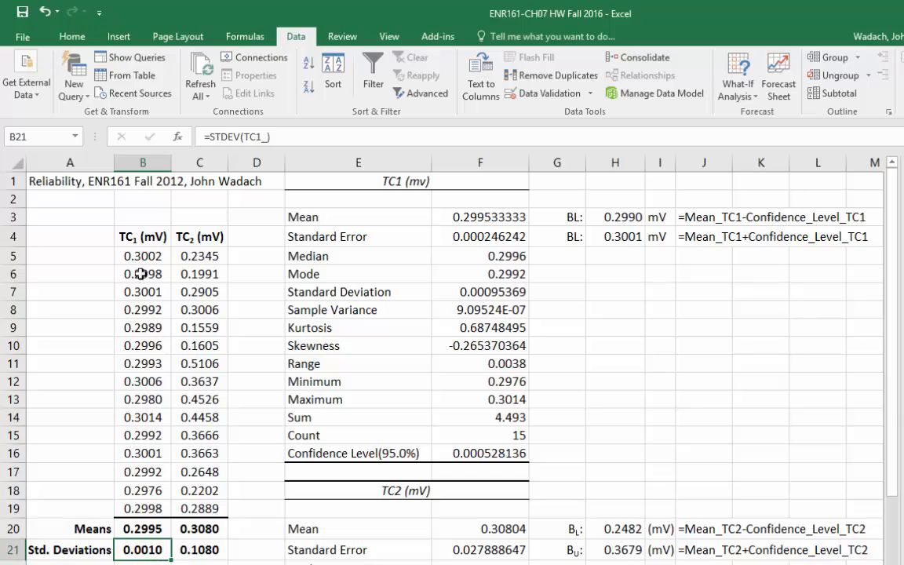
left_click_drag(135, 256, 156, 508)
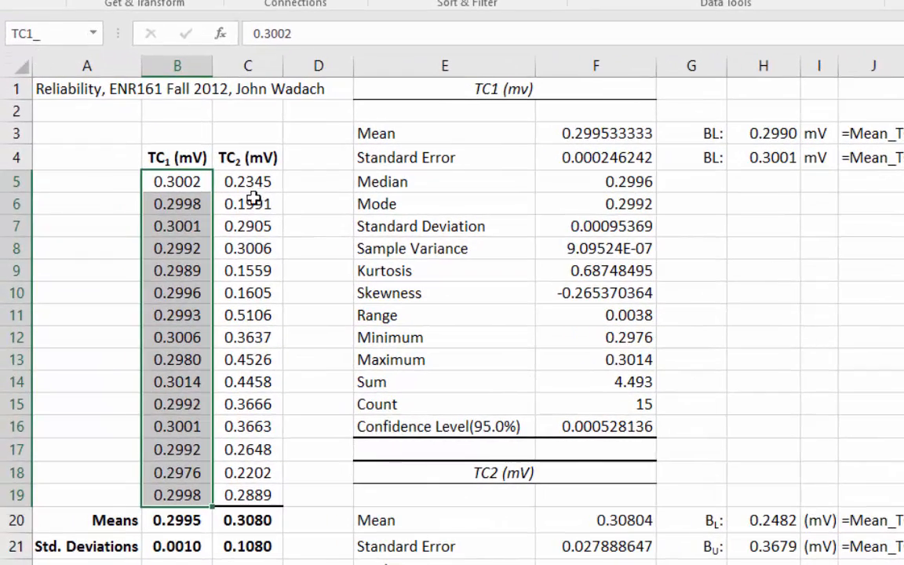
left_click_drag(230, 182, 265, 490)
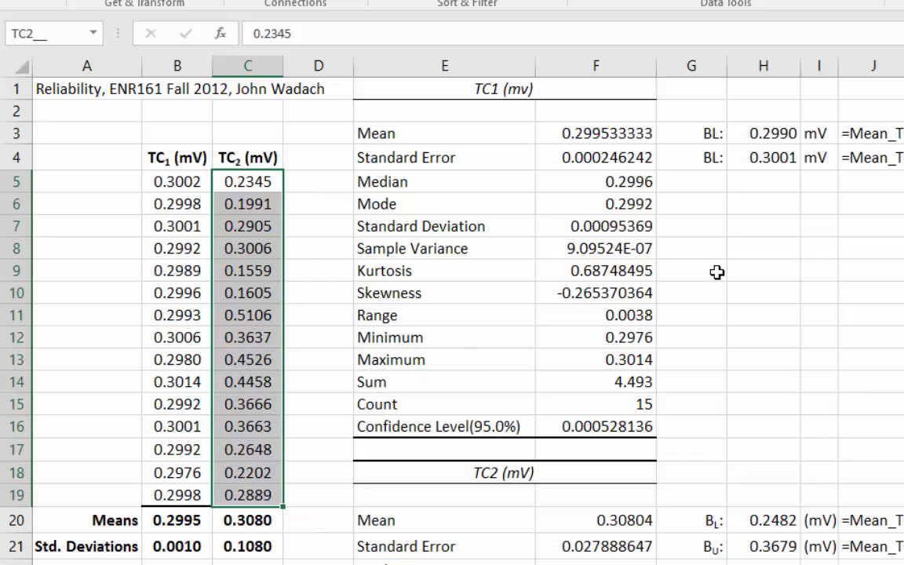
Examine the TC1 and TC2 descriptive statistics and the formula for the TC2 lower confidence bound in H20.
left_click_drag(583, 112, 628, 424)
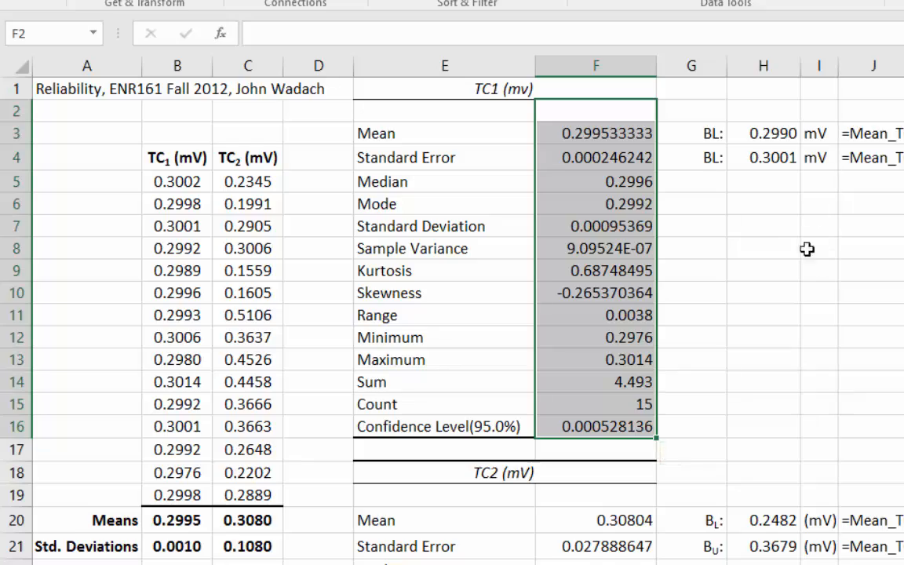
scroll(632, 407, "down", 3)
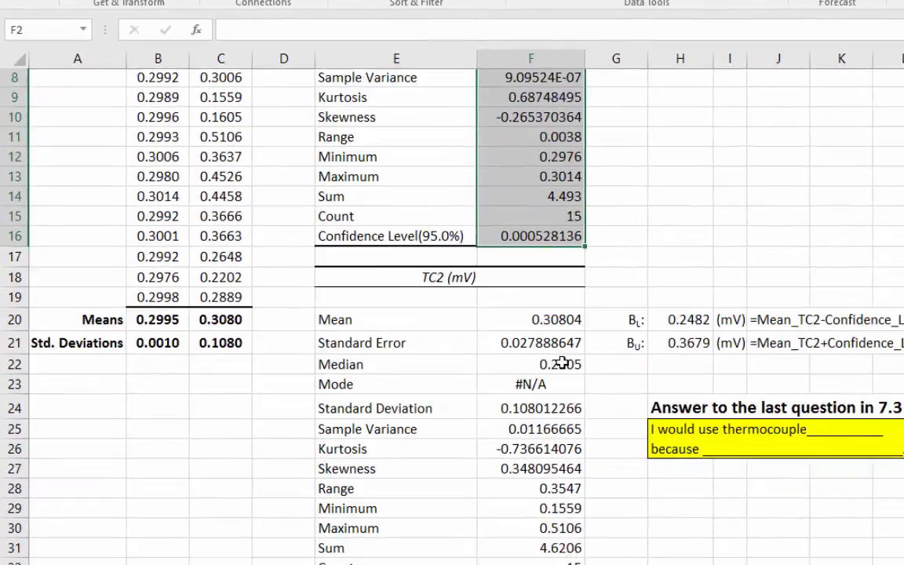
scroll(564, 362, "down", 2)
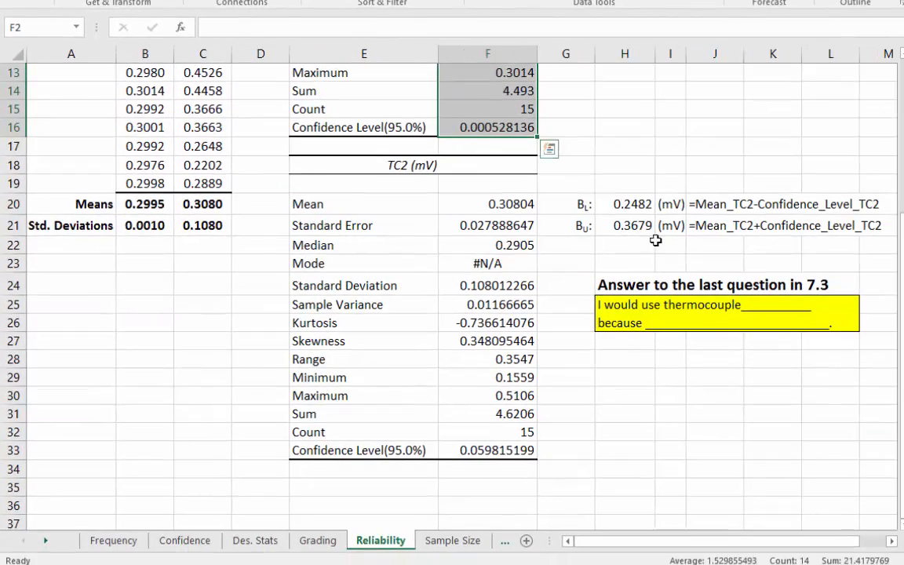
left_click(687, 320)
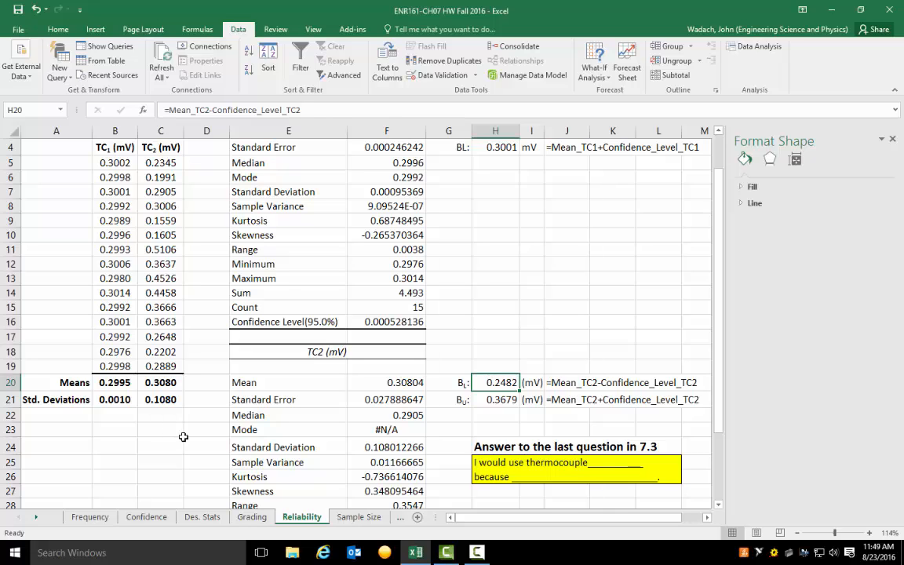
On the Sample Size sheet, look over the Left Column, Left 2 Columns and All Data statistics with their confidence bounds.
left_click(359, 517)
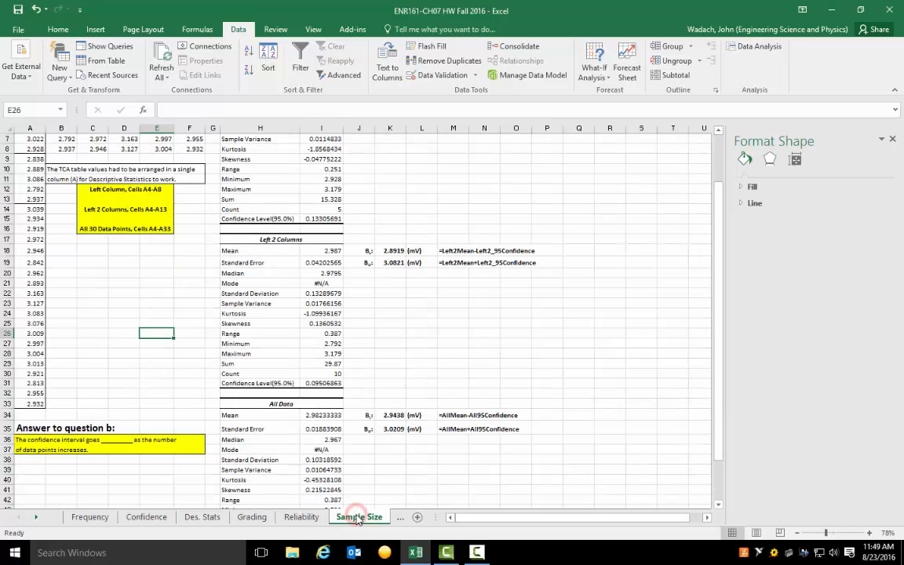
scroll(351, 501, "up", 2)
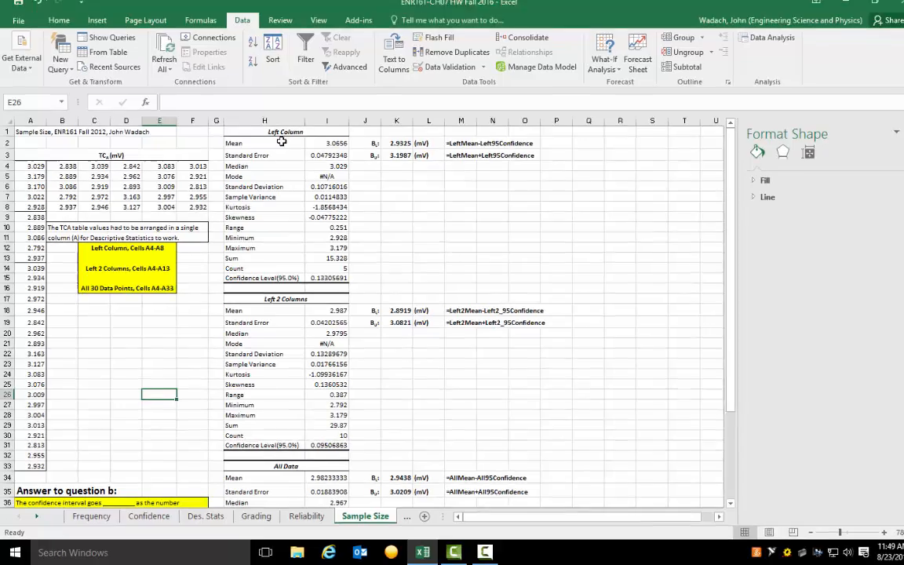
left_click_drag(259, 150, 326, 186)
left_click_drag(409, 89, 364, 173)
left_click(497, 186)
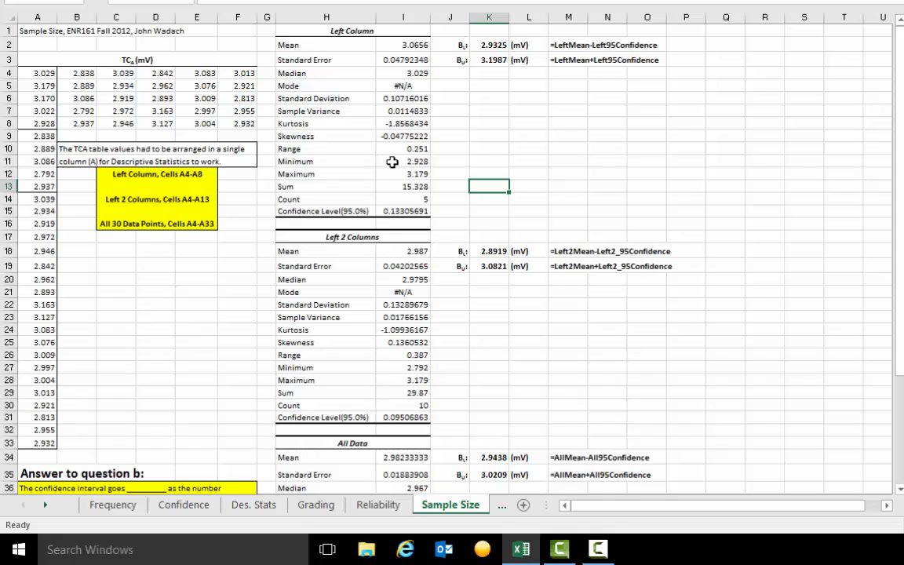
scroll(390, 161, "down", 4)
scroll(390, 162, "up", 4)
Highlight in turn the data ranges A4:A8, A4:A13 and A4:A33 used for the three sample sizes.
left_click_drag(38, 71, 33, 123)
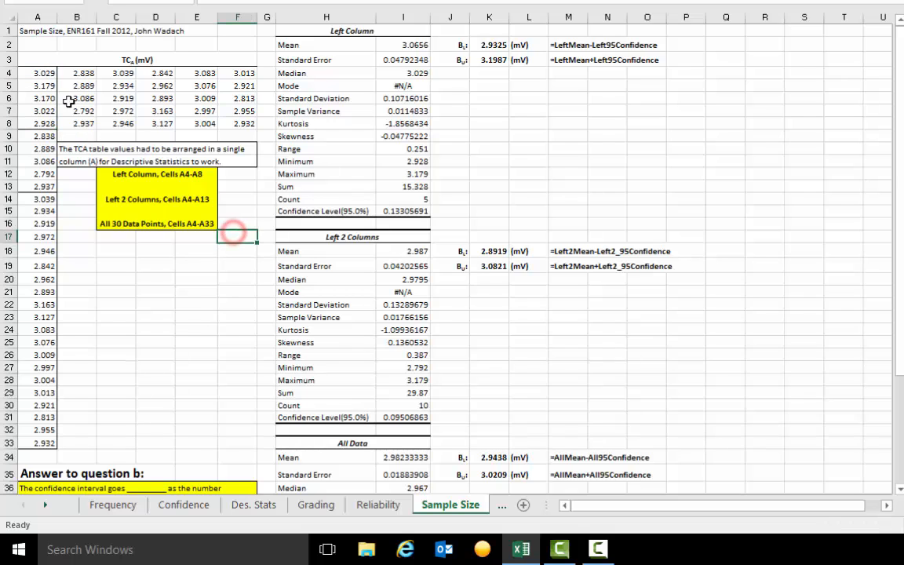
left_click_drag(43, 72, 39, 185)
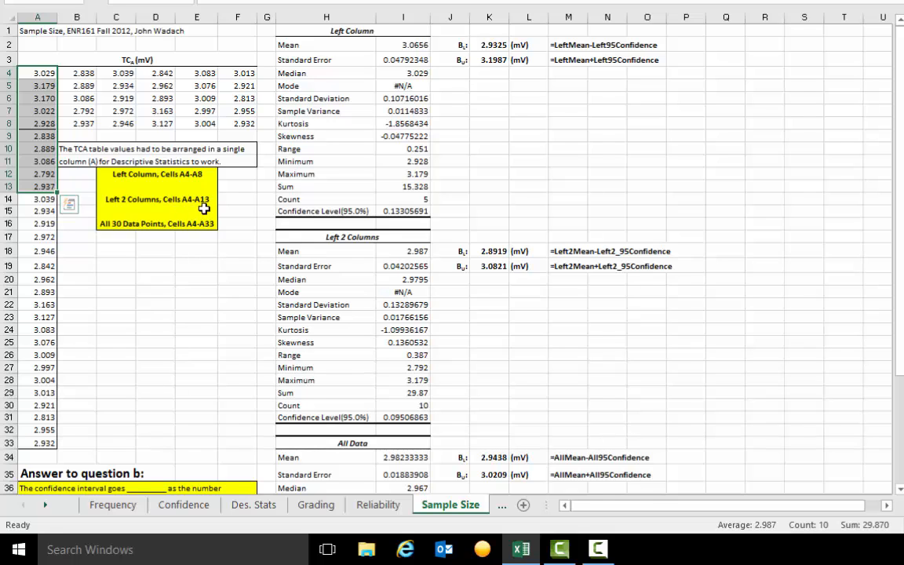
left_click(170, 251)
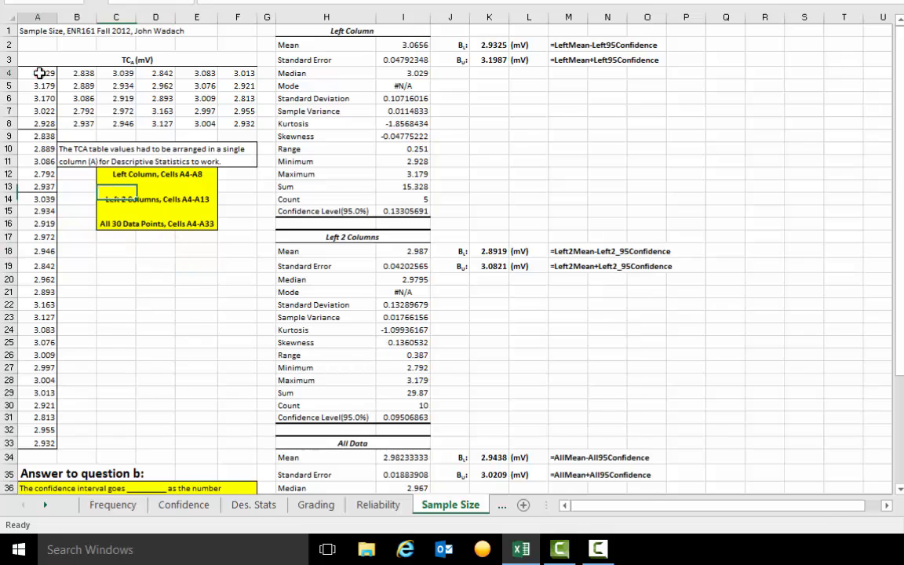
left_click_drag(39, 73, 44, 444)
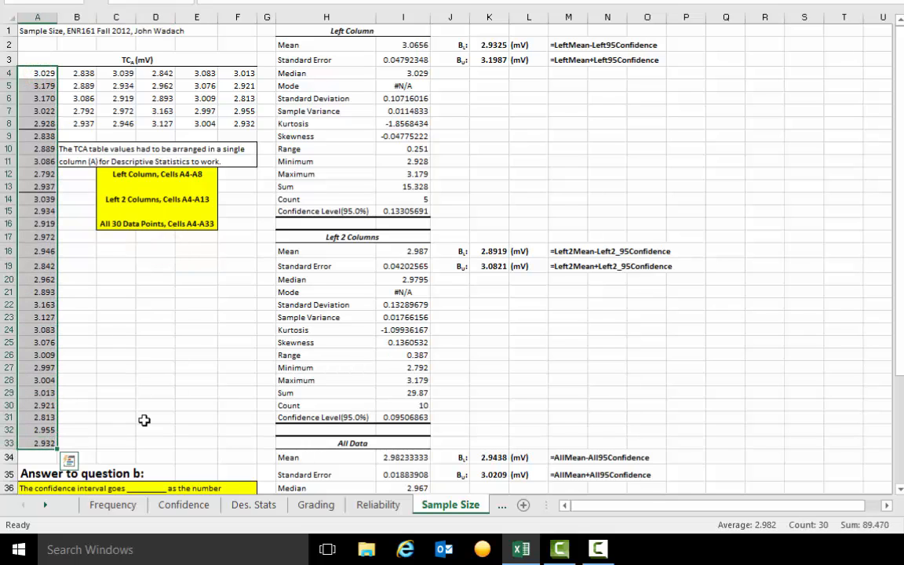
left_click(144, 420)
Compare the remaining thermocouple table values in B4:F8 with their single-column arrangement in column A.
left_click_drag(77, 73, 241, 126)
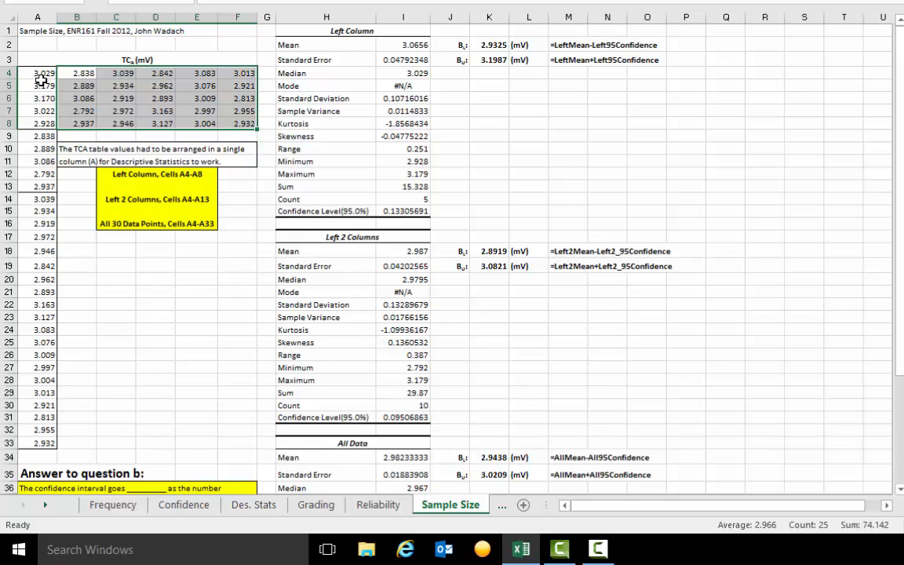
left_click_drag(39, 78, 35, 123)
left_click(30, 148)
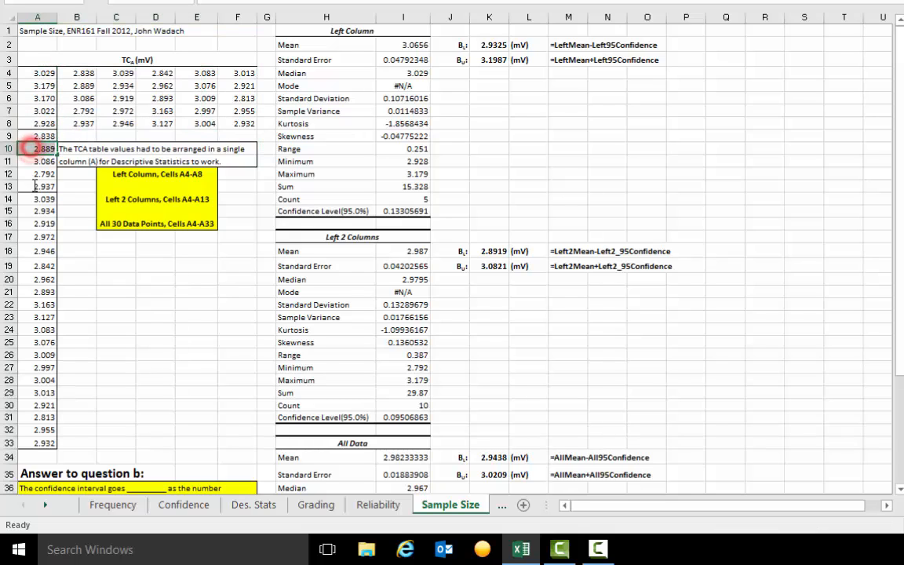
left_click(34, 216)
left_click(141, 304)
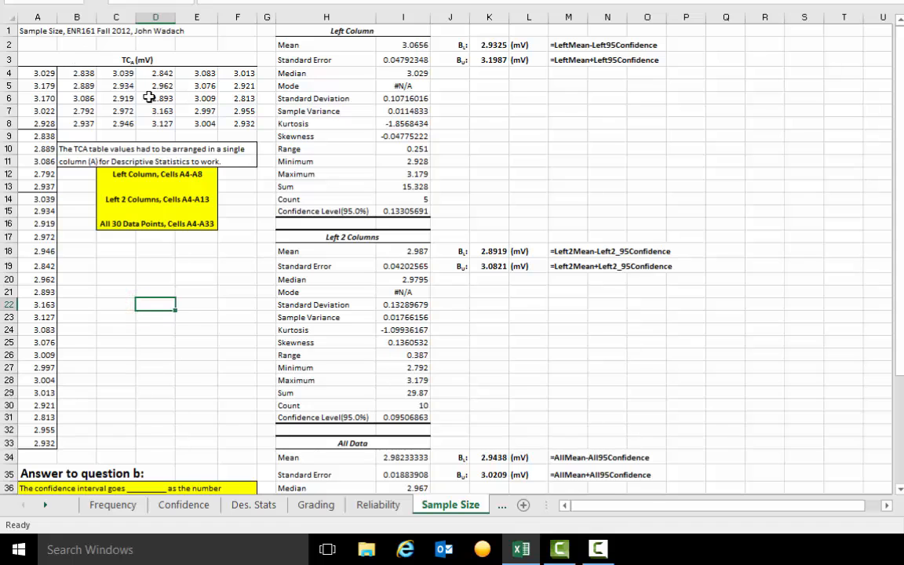
left_click(142, 378)
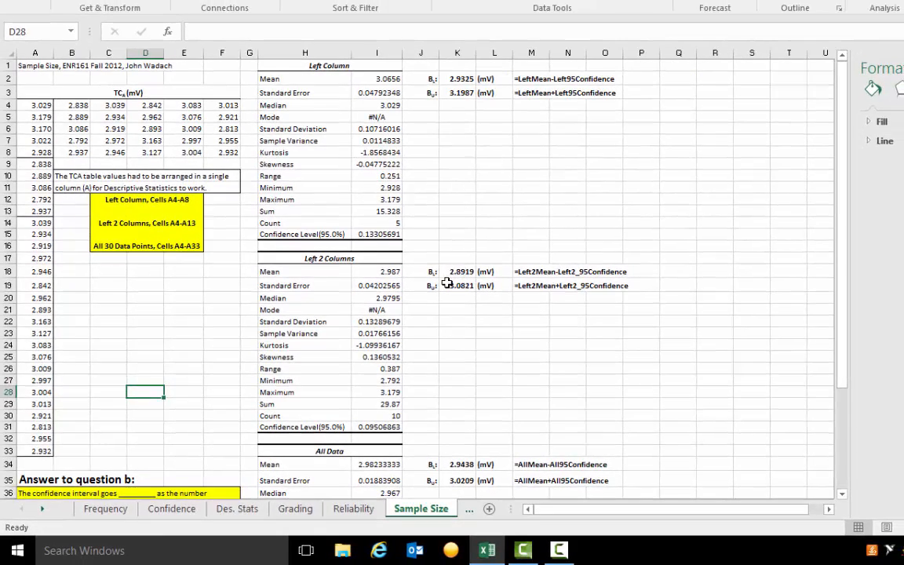
Compare the 95% confidence levels of the three sample sizes and read the fill-in answer to question b.
scroll(274, 365, "down", 1)
scroll(235, 361, "down", 1)
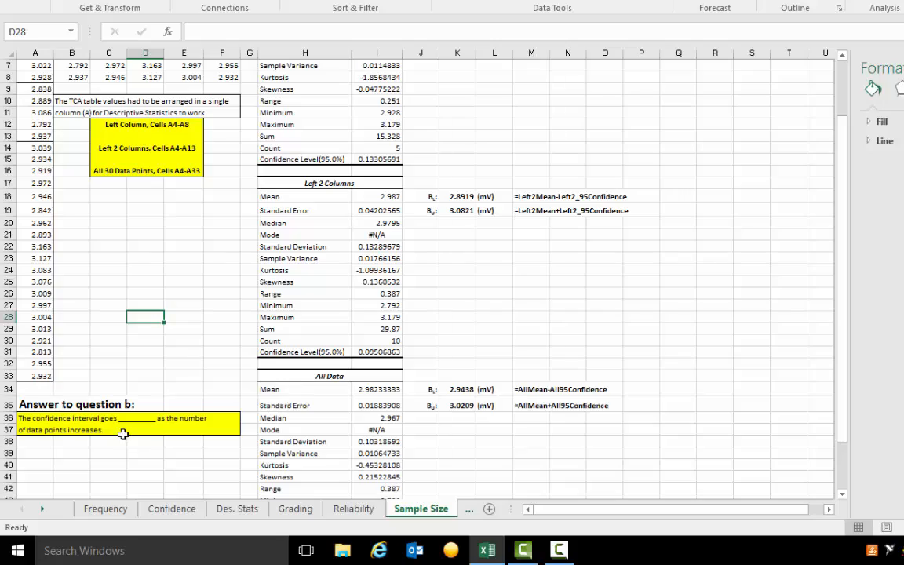
scroll(119, 434, "down", 3)
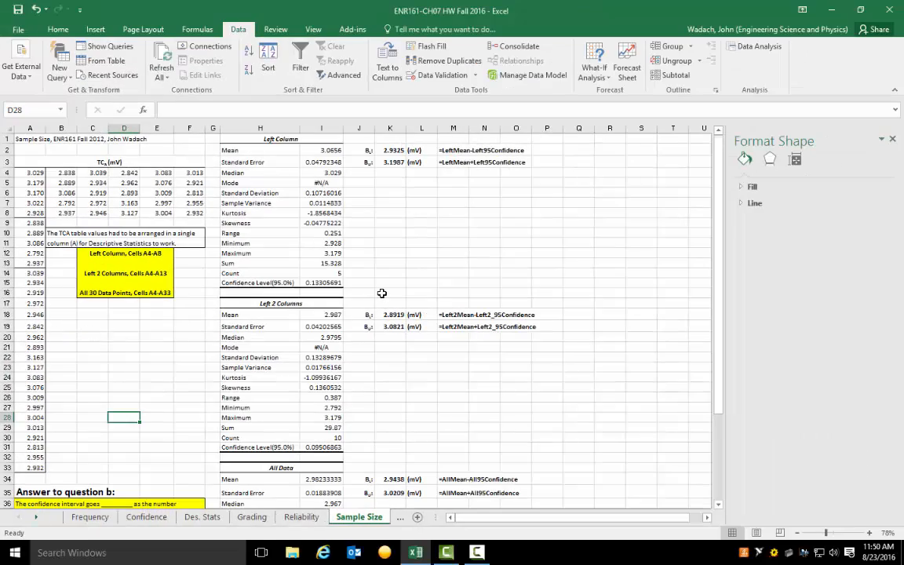
scroll(381, 293, "down", 1)
scroll(416, 200, "up", 1)
left_click(329, 283)
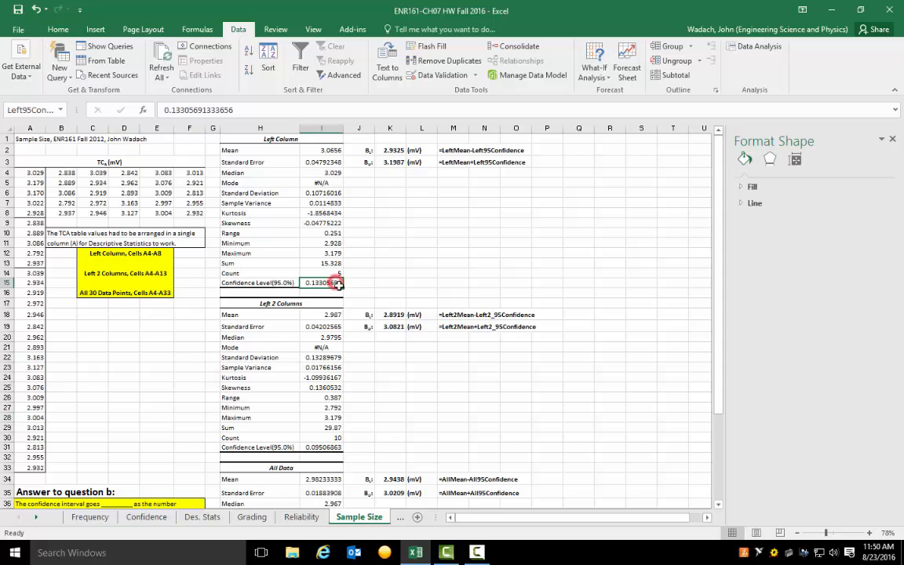
scroll(308, 263, "down", 2)
left_click(331, 384)
scroll(332, 388, "down", 2)
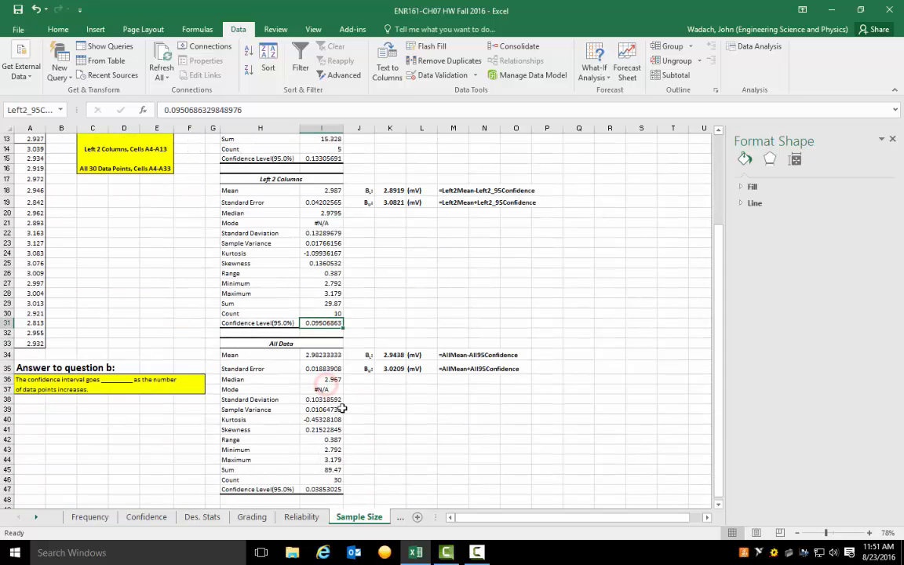
On the Curve sheet, view the Thermocouple Calibration chart and inspect the average formula in M4.
left_click(40, 518)
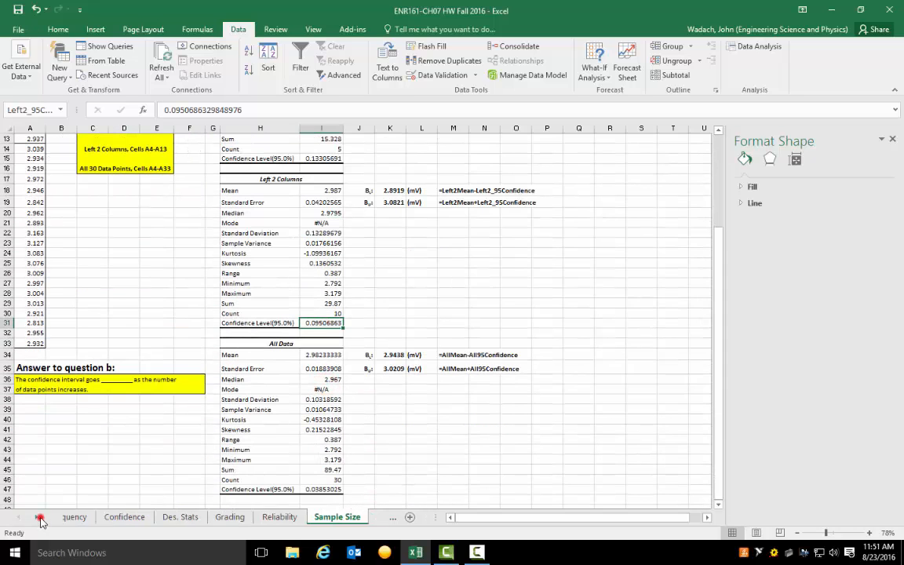
left_click(353, 518)
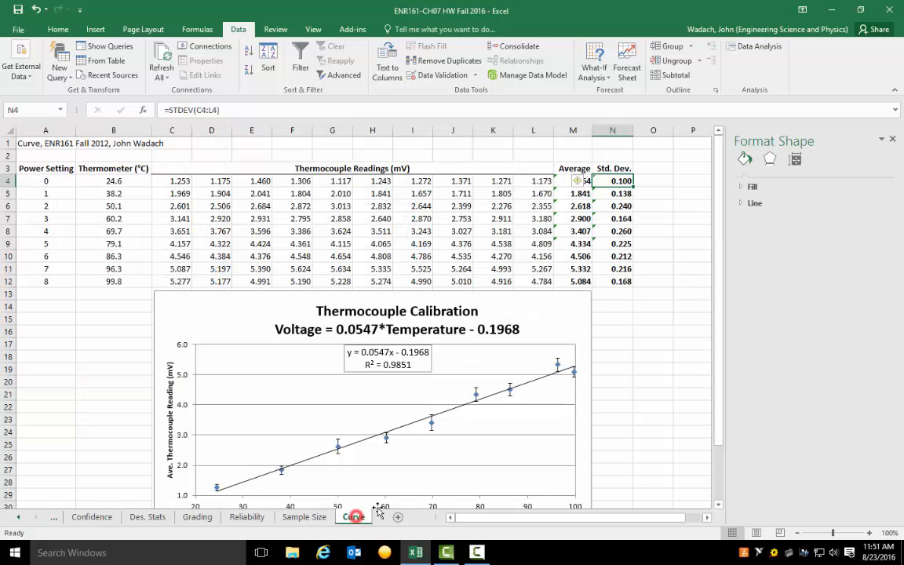
left_click(691, 395)
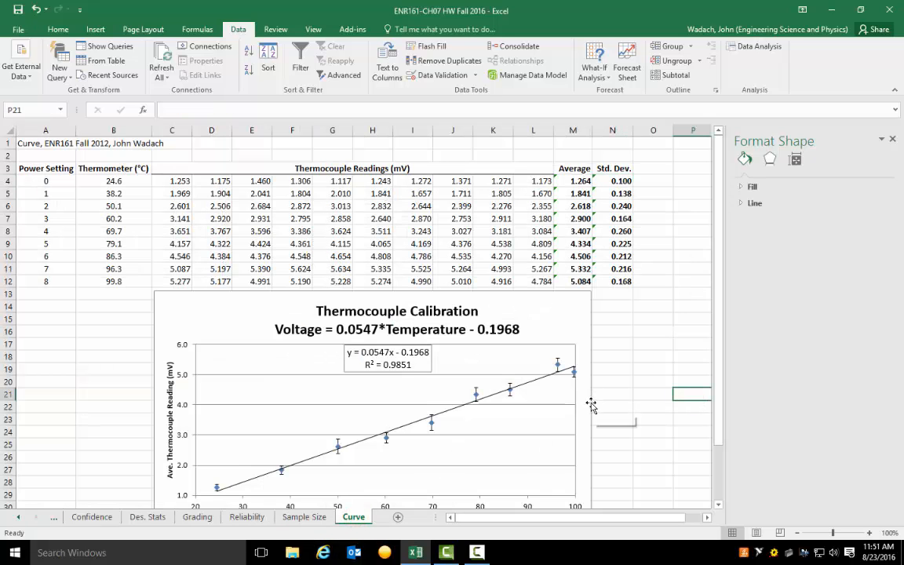
scroll(582, 401, "down", 2)
scroll(577, 389, "up", 2)
left_click(577, 180)
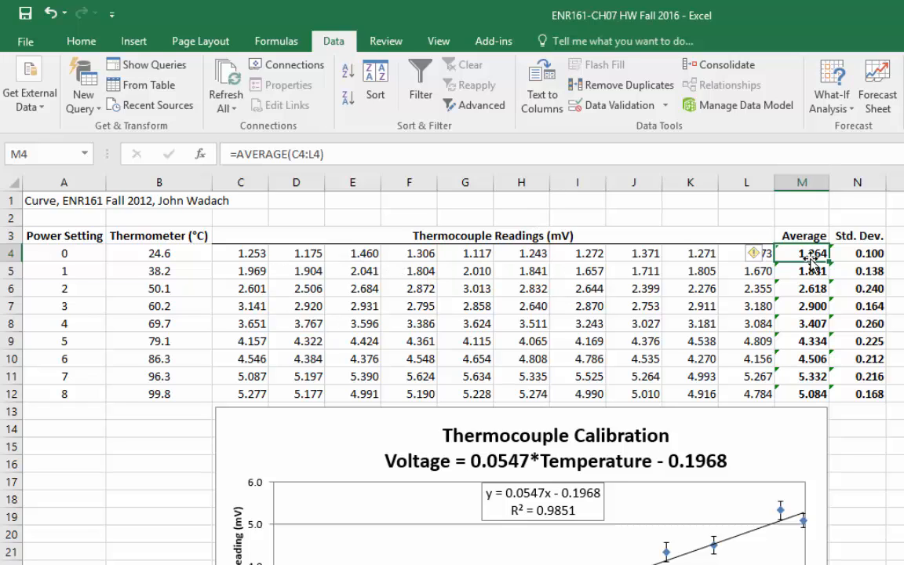
Inspect the standard deviation formula in N4 and view the Thermocouple Calibration chart with its error bars.
left_click(871, 252)
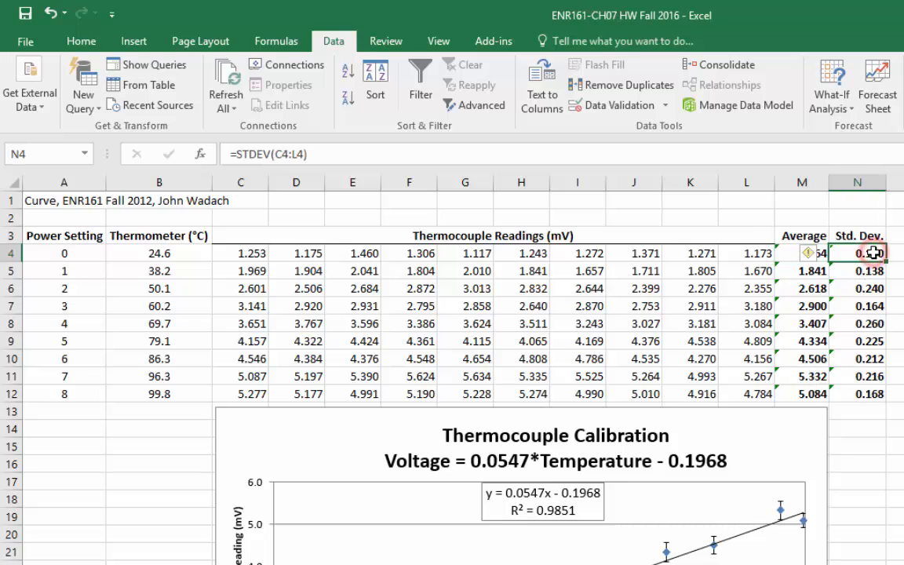
scroll(662, 505, "down", 1)
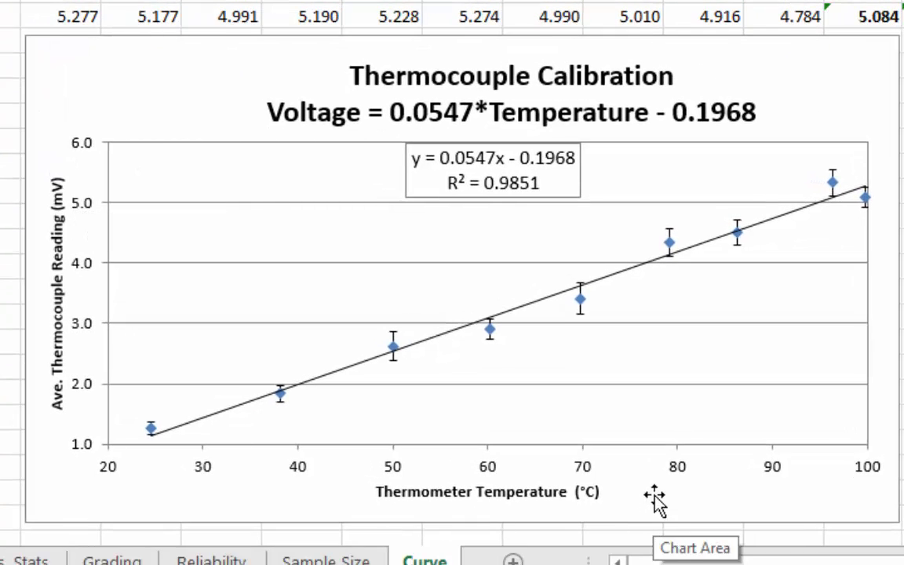
scroll(654, 497, "up", 1)
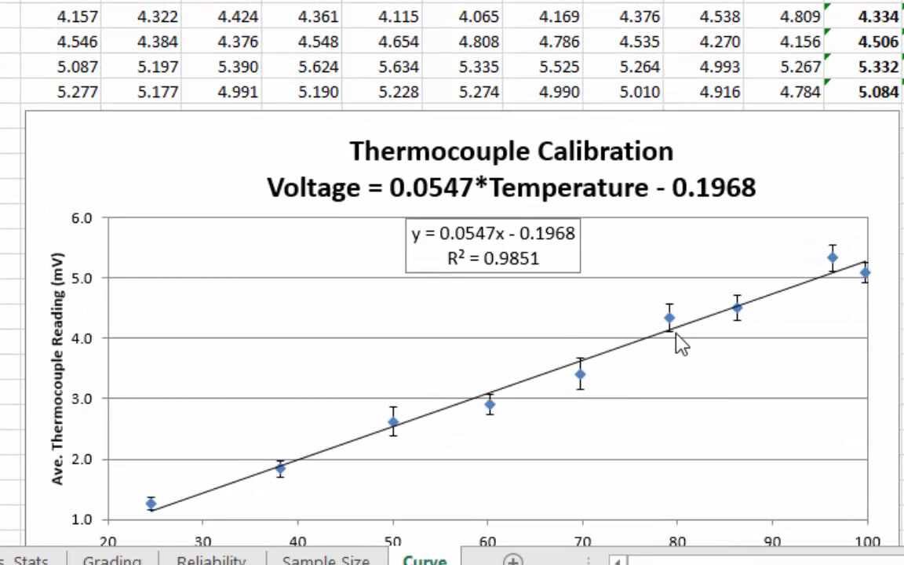
scroll(675, 353, "down", 1)
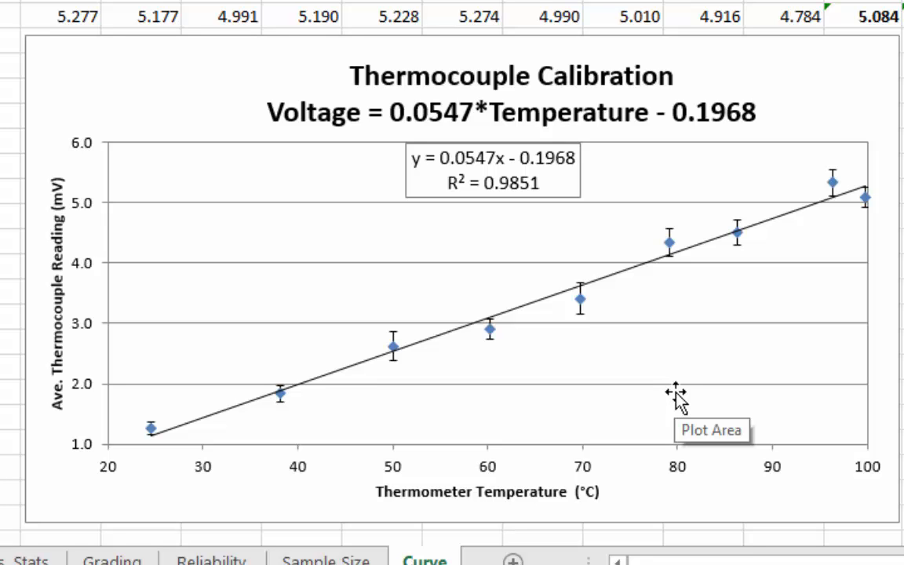
scroll(681, 345, "up", 1)
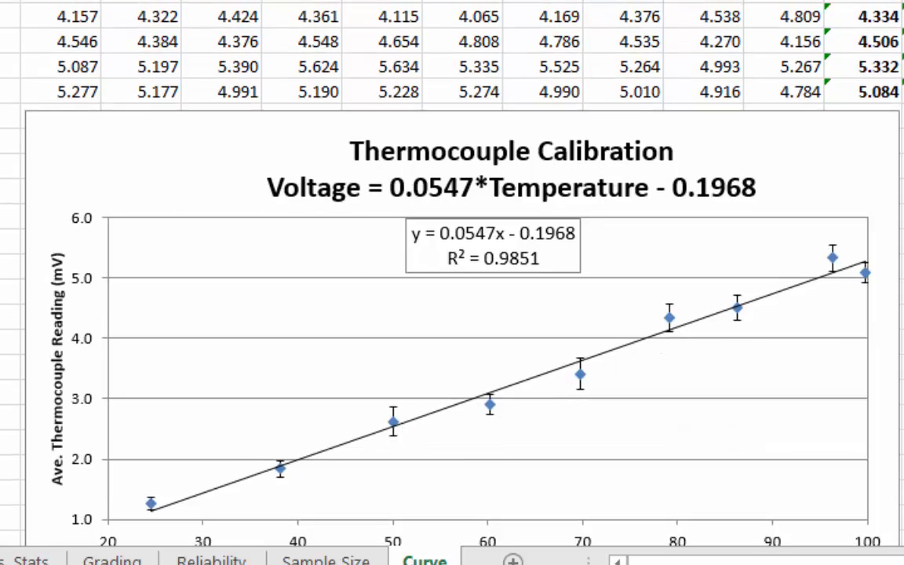
Highlight the plotted ranges B4:B12 and M4:M12, and examine the chart's trendline equation label.
left_click_drag(12, 4, 11, 92)
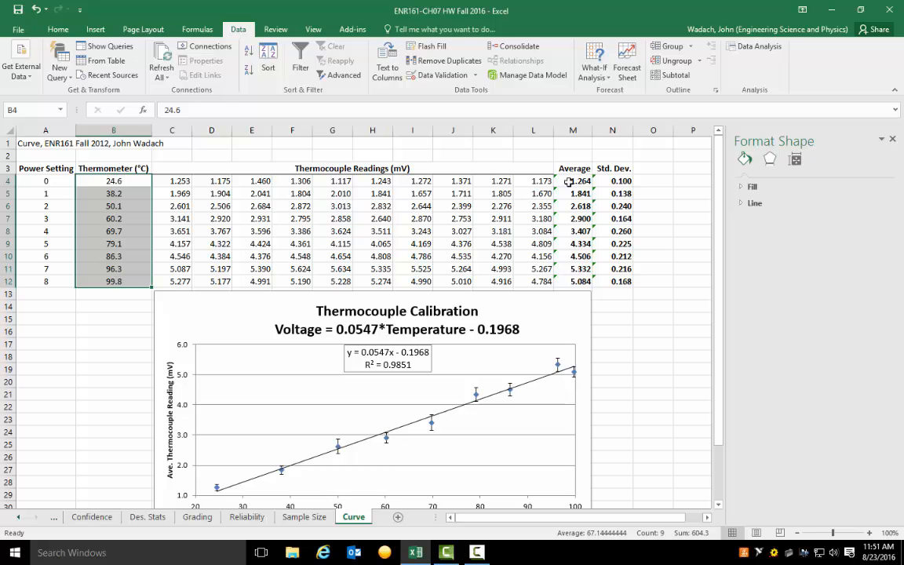
left_click_drag(569, 182, 580, 281)
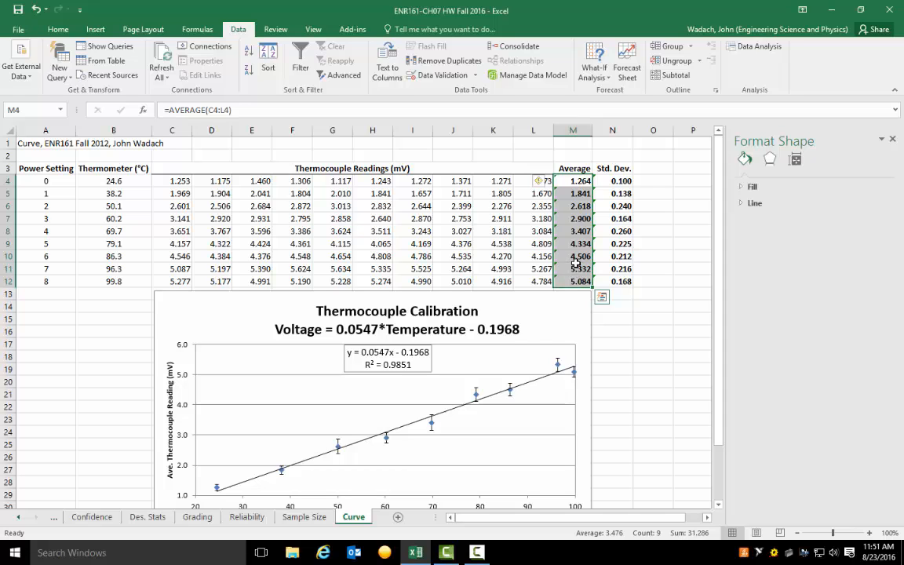
scroll(494, 271, "down", 2)
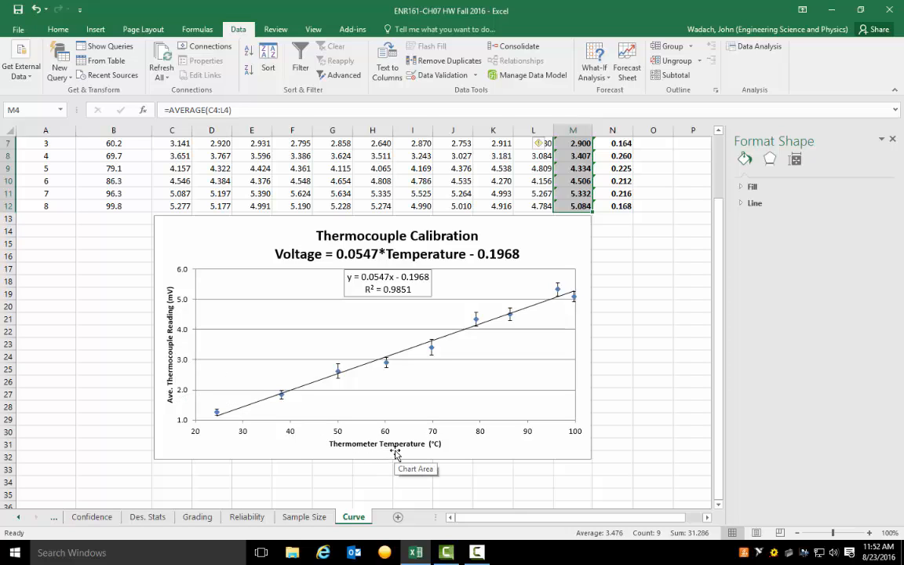
scroll(408, 443, "up", 2)
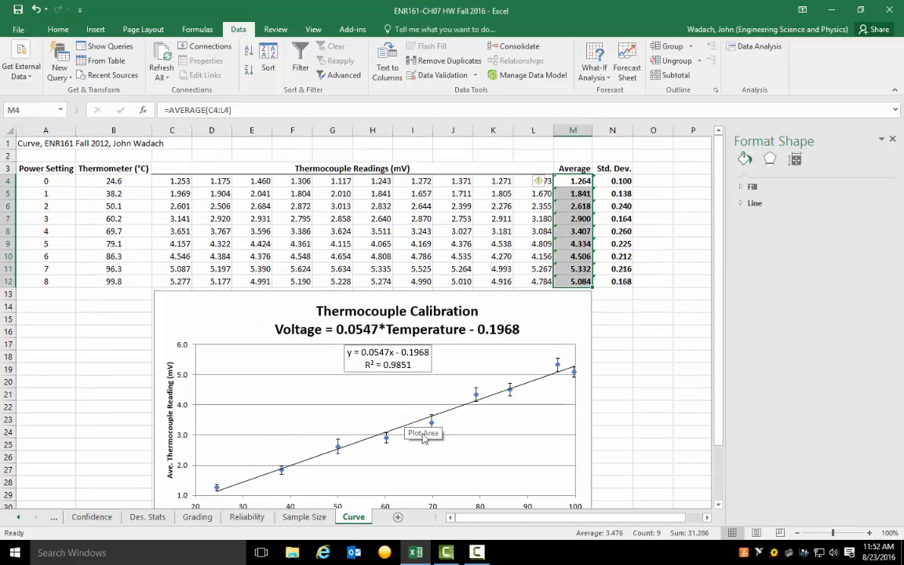
left_click(388, 357)
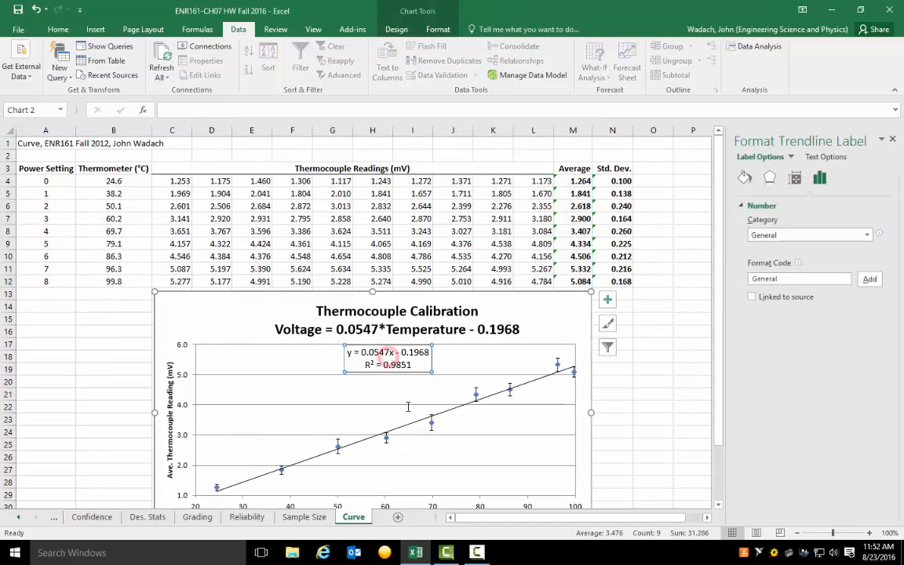
scroll(424, 403, "down", 1)
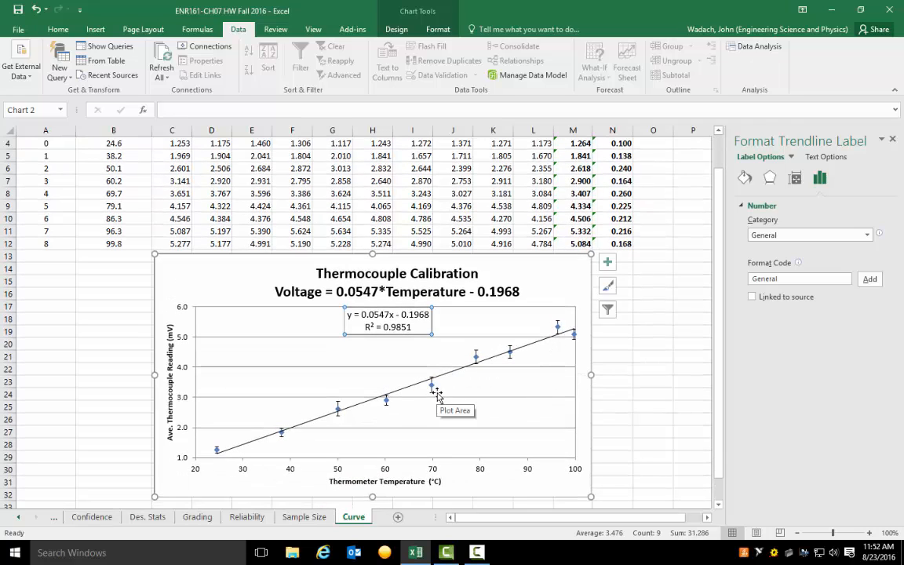
Delete the existing vertical error bars from the Thermocouple Calibration chart and select its data series.
left_click(505, 375)
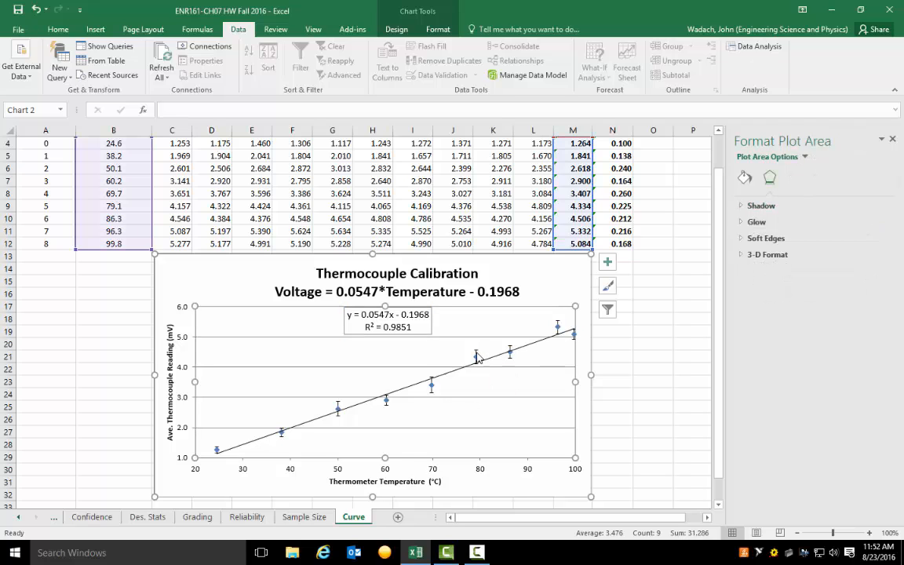
left_click(476, 353)
key("Delete")
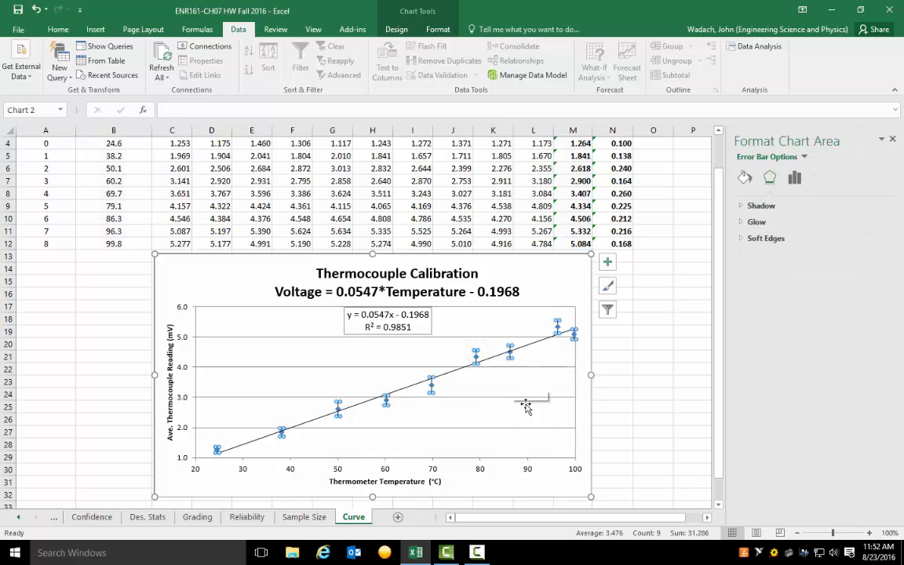
left_click(476, 357)
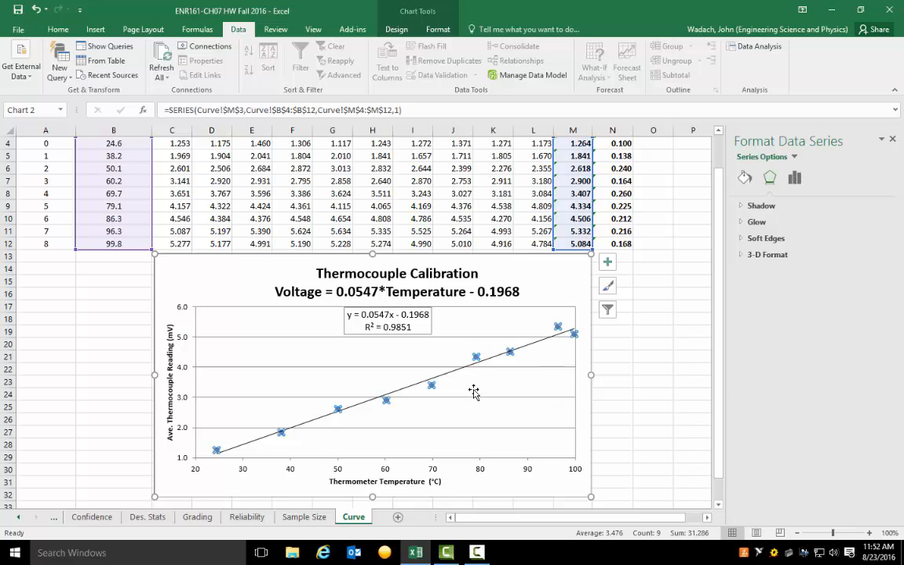
Add error bars to the average readings series through the full error bar options and set the vertical error amount to Custom.
left_click(399, 31)
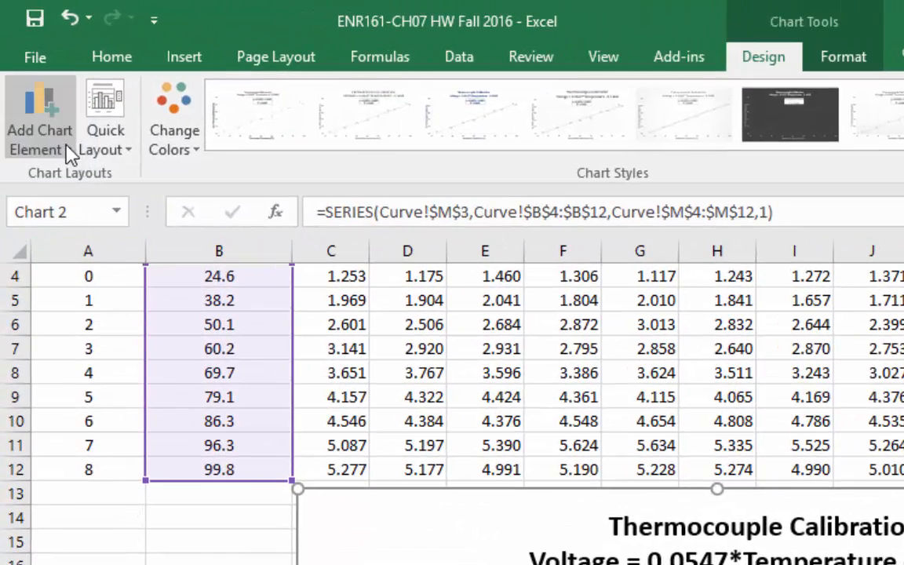
left_click(69, 149)
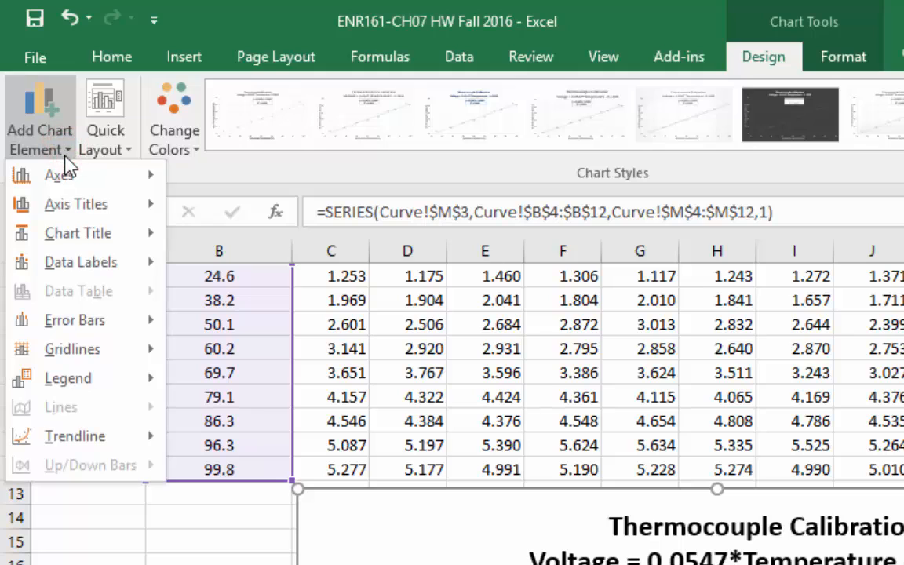
mouse_move(95, 325)
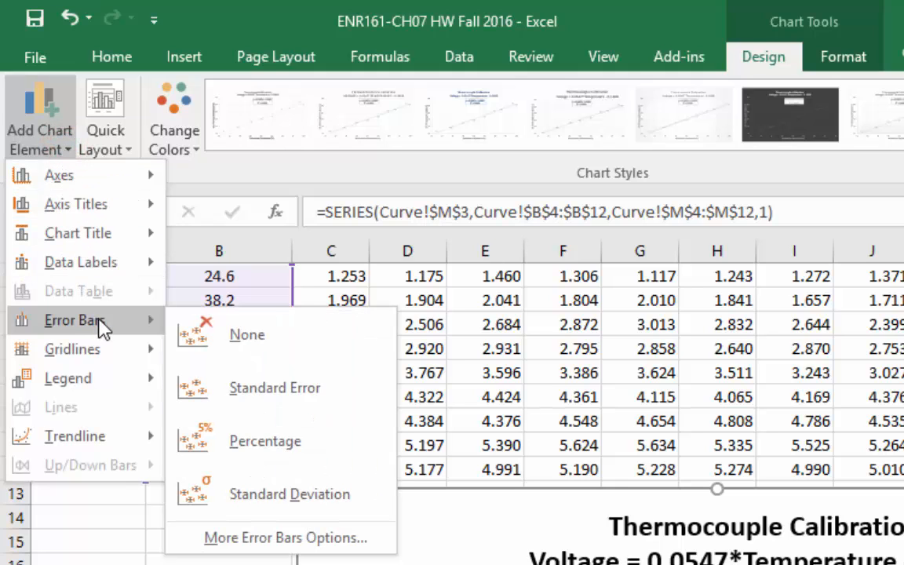
left_click(310, 540)
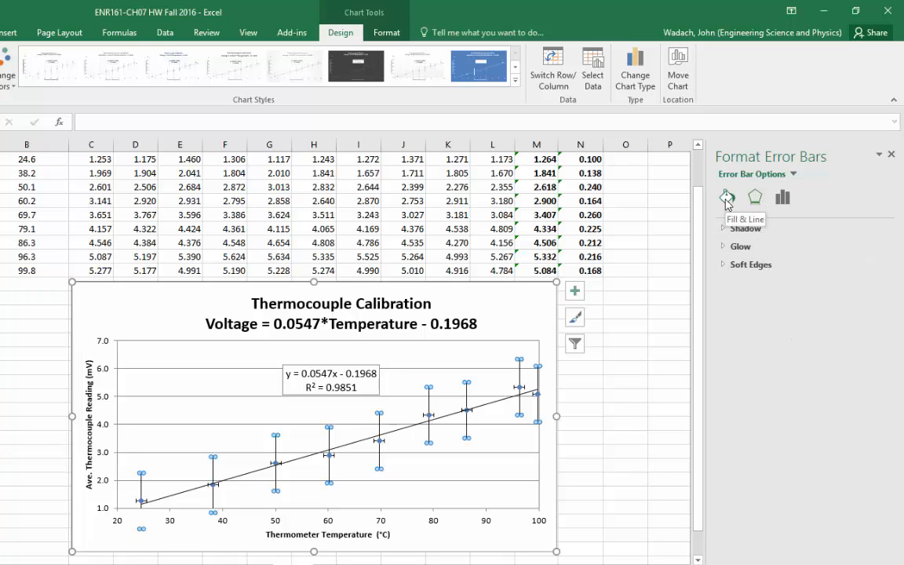
left_click(783, 198)
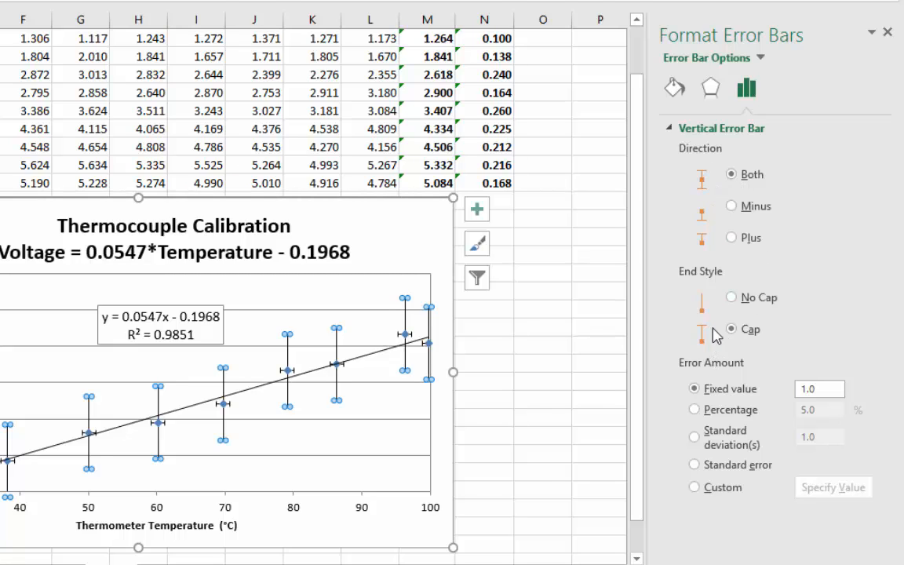
left_click(696, 488)
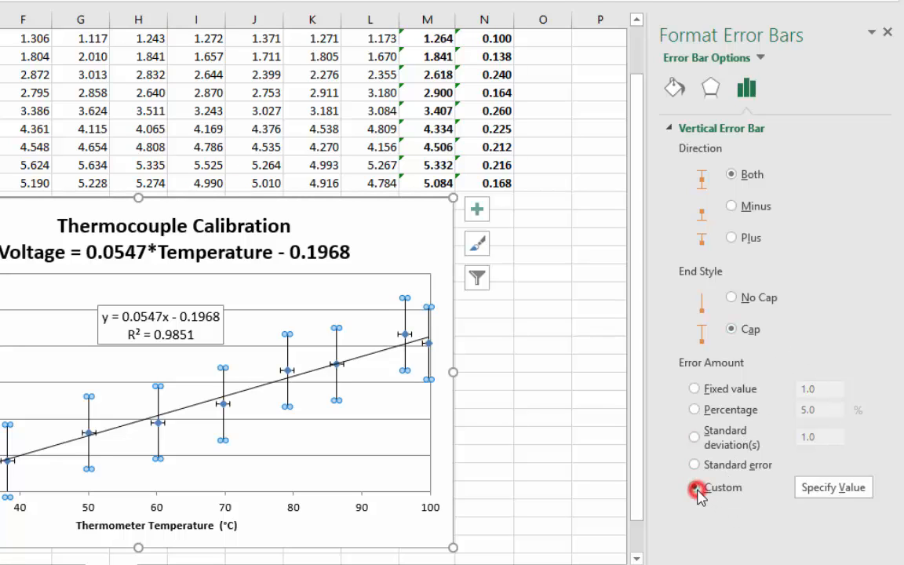
Specify the standard deviations in N4:N12 as the custom positive error value.
left_click(829, 490)
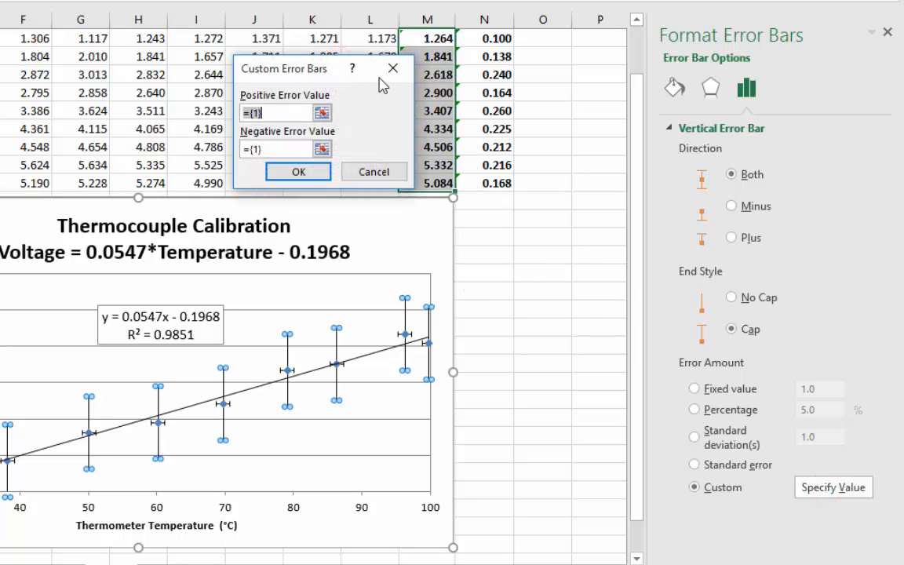
left_click_drag(282, 72, 506, 232)
scroll(559, 139, "up", 1)
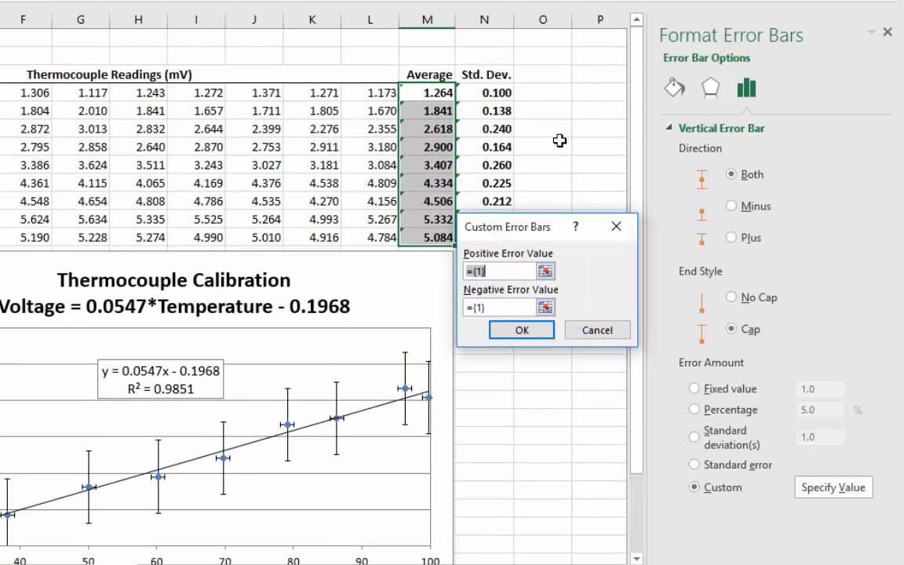
scroll(559, 139, "down", 1)
left_click(505, 269)
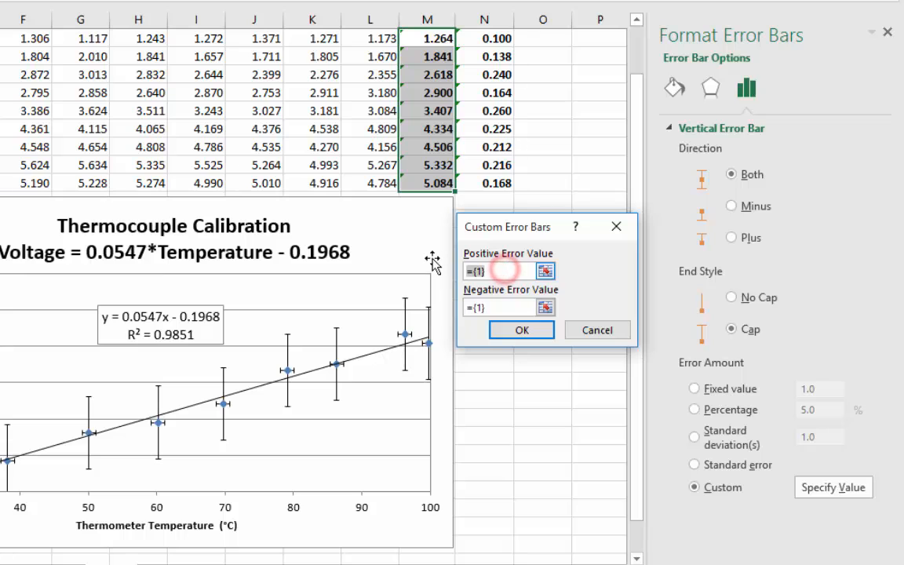
left_click_drag(440, 38, 438, 181)
scroll(555, 155, "up", 1)
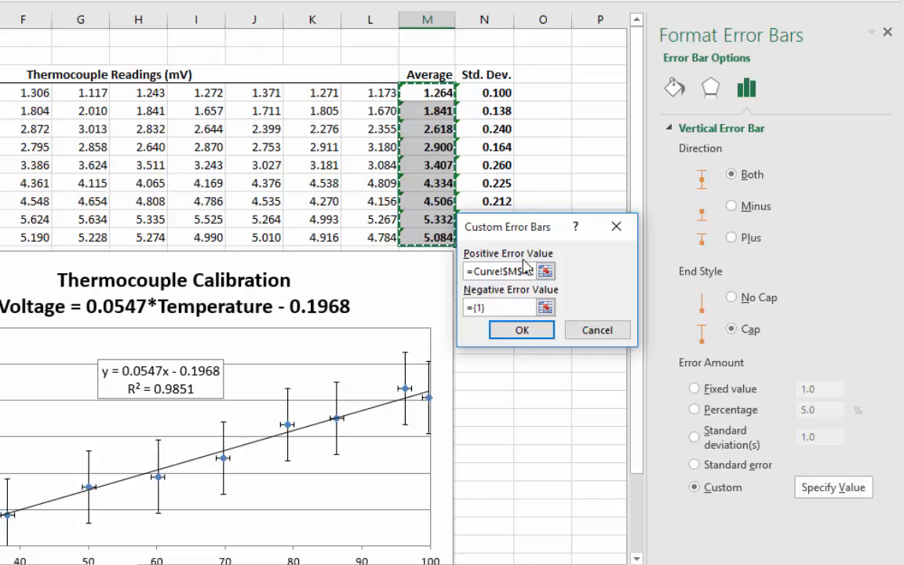
left_click_drag(469, 271, 567, 267)
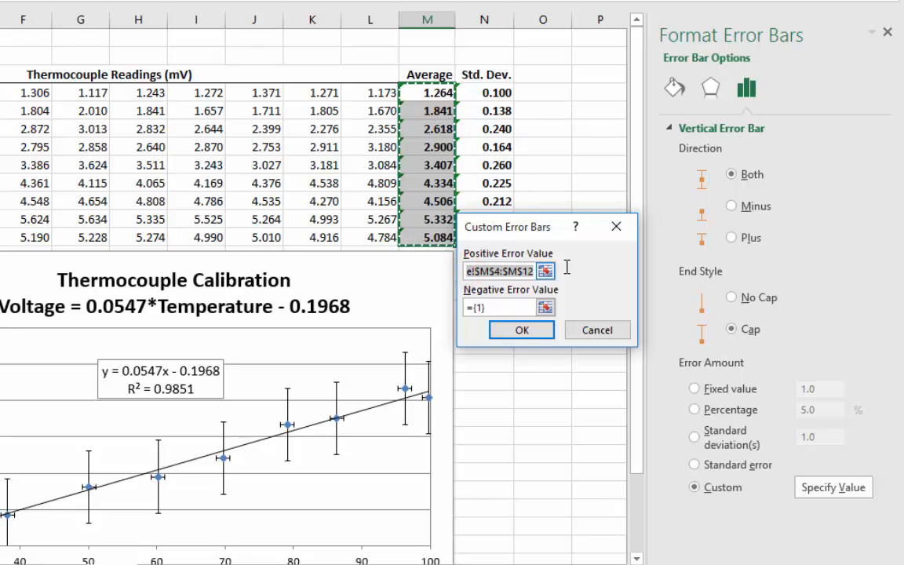
left_click_drag(490, 93, 540, 275)
Set the custom negative error value to only =Curve!$N$4:$N$12 and apply the custom error bars.
left_click_drag(493, 357, 459, 359)
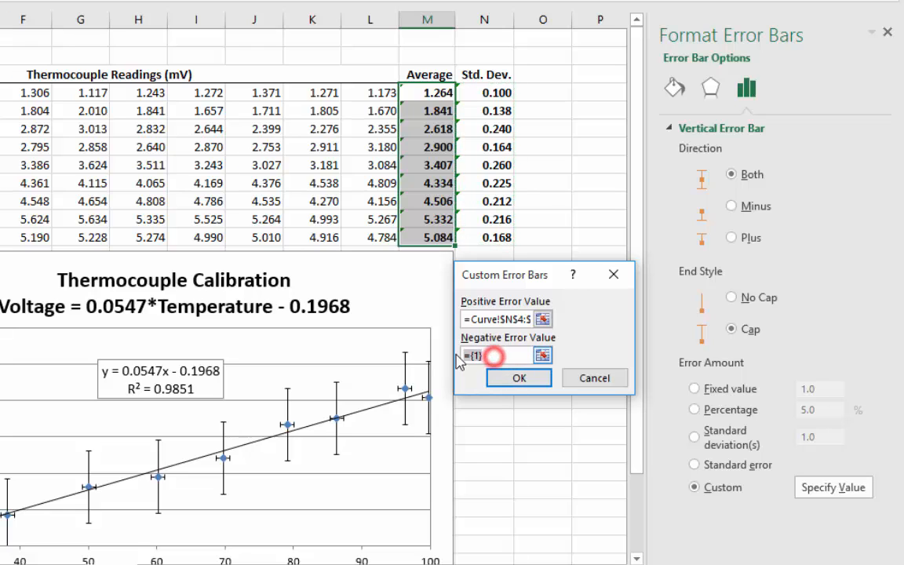
left_click_drag(497, 93, 498, 237)
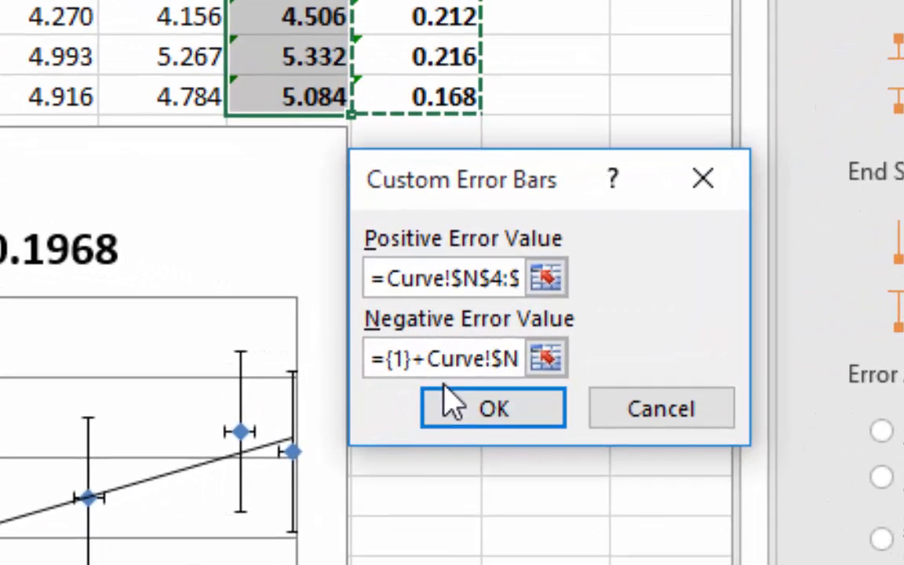
left_click(430, 359)
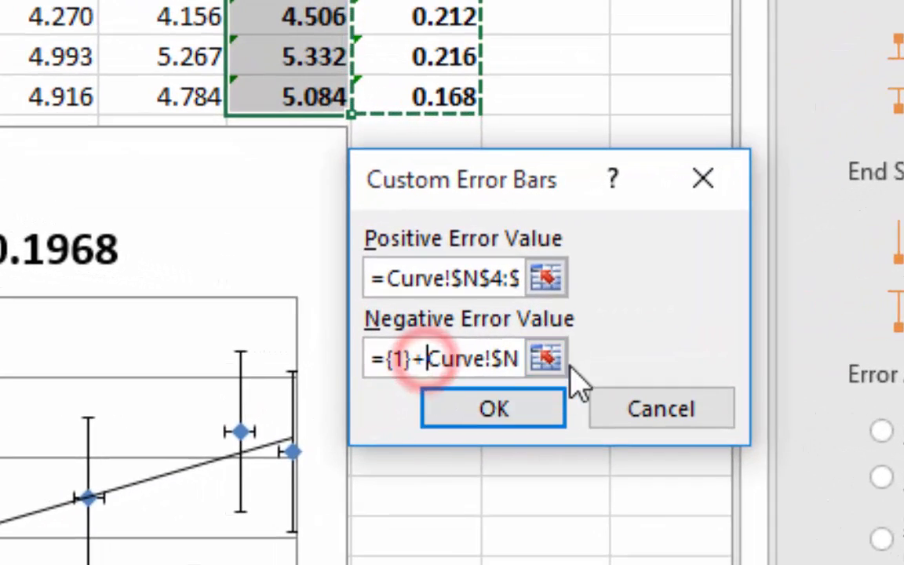
key("BackSpace")
key("BackSpace")
key("BackSpace")
key("BackSpace")
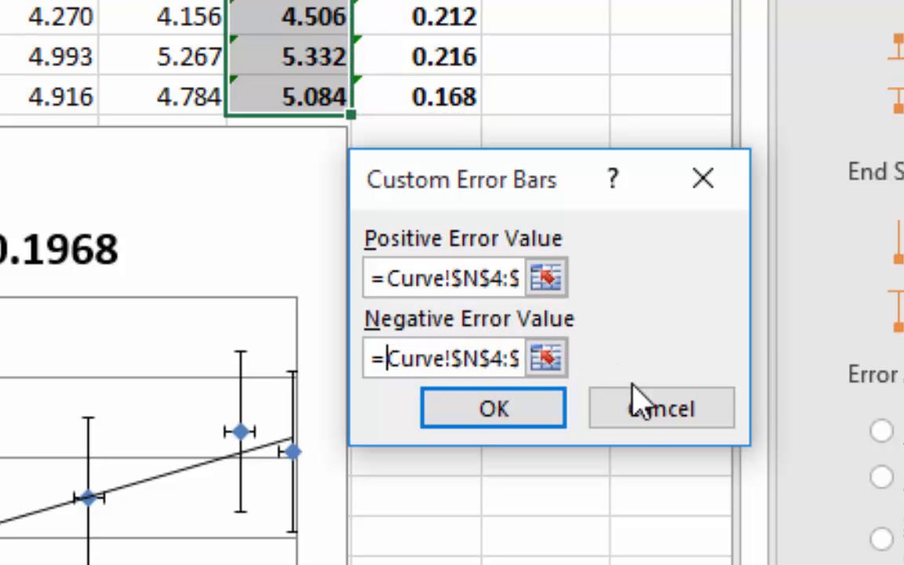
left_click(542, 359)
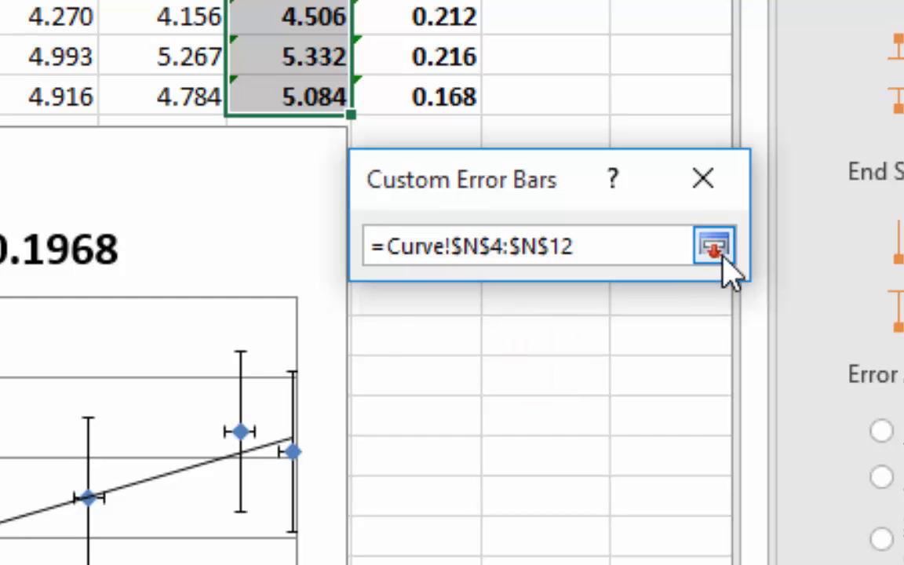
left_click(716, 250)
left_click(512, 410)
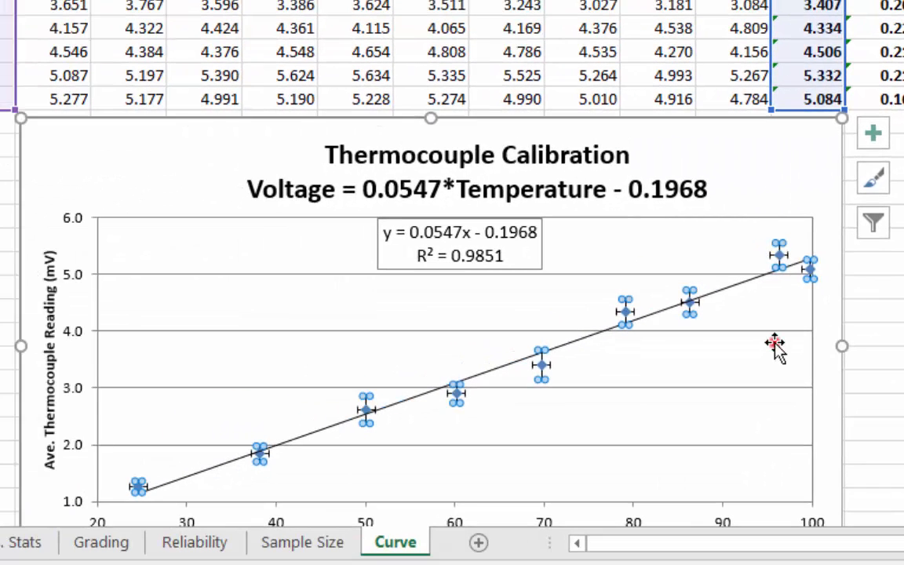
Enlarge the Thermocouple Calibration chart to about column O and row 35, and magnify the sheet to examine the error bars.
left_click(775, 343)
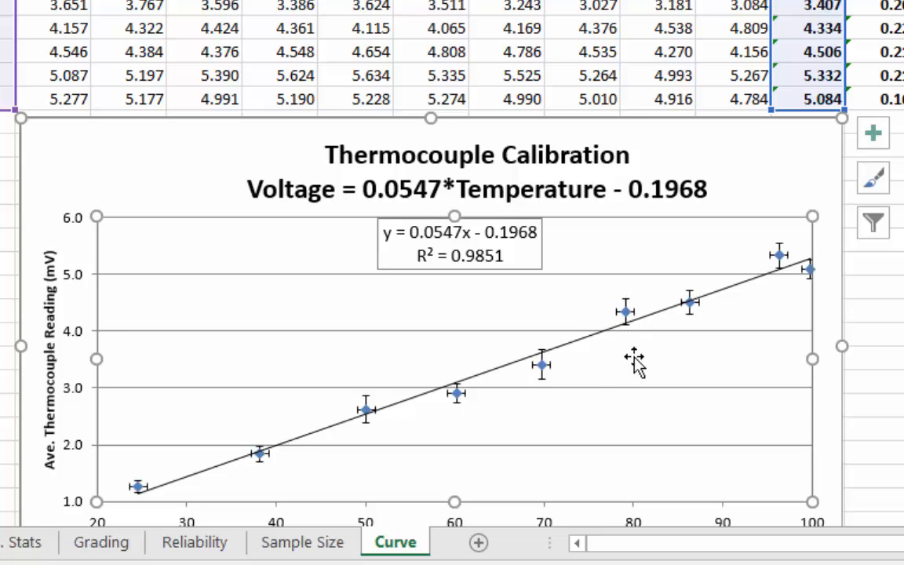
scroll(637, 299, "down", 2)
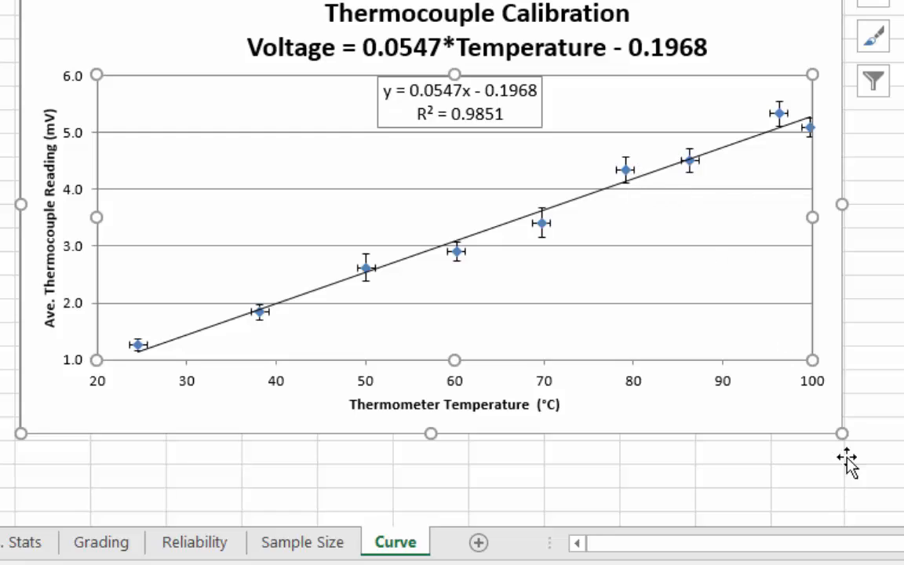
left_click_drag(841, 433, 903, 488)
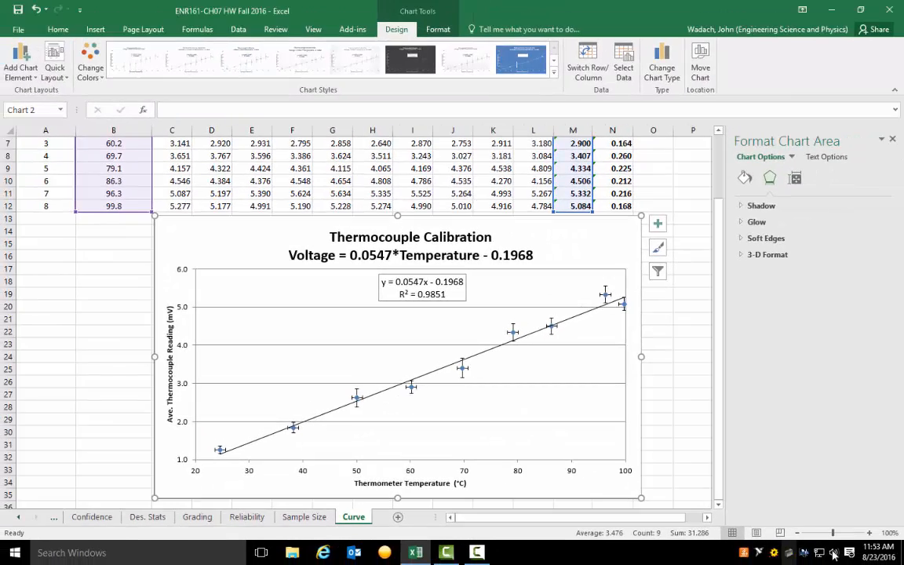
left_click(836, 534)
left_click_drag(839, 536, 844, 536)
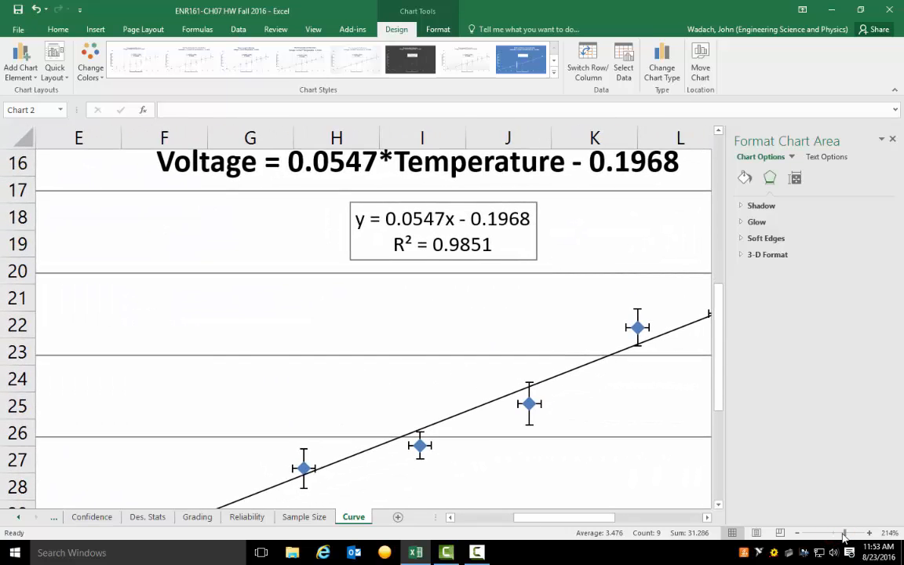
Delete the horizontal error bars from the average readings series and return the sheet's zoom to 100%.
left_click(542, 405)
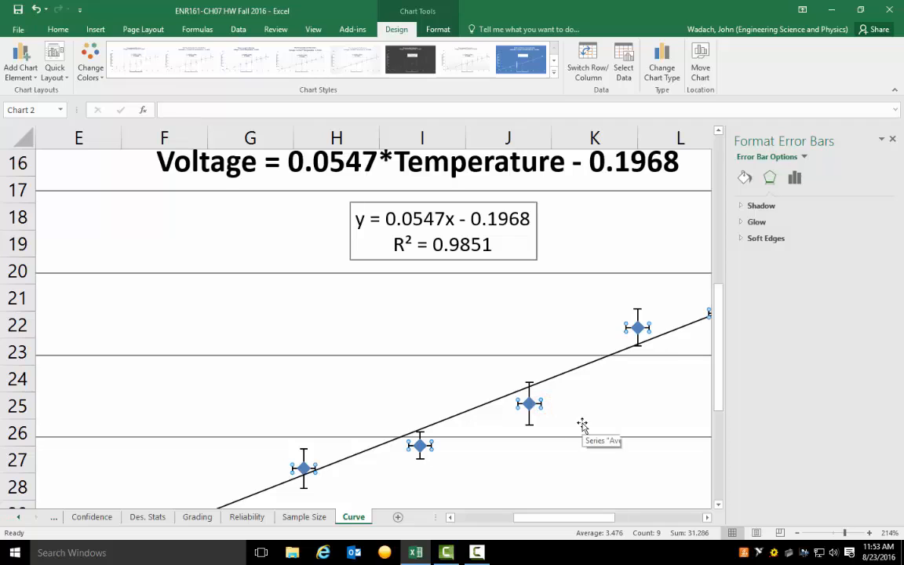
key("Escape")
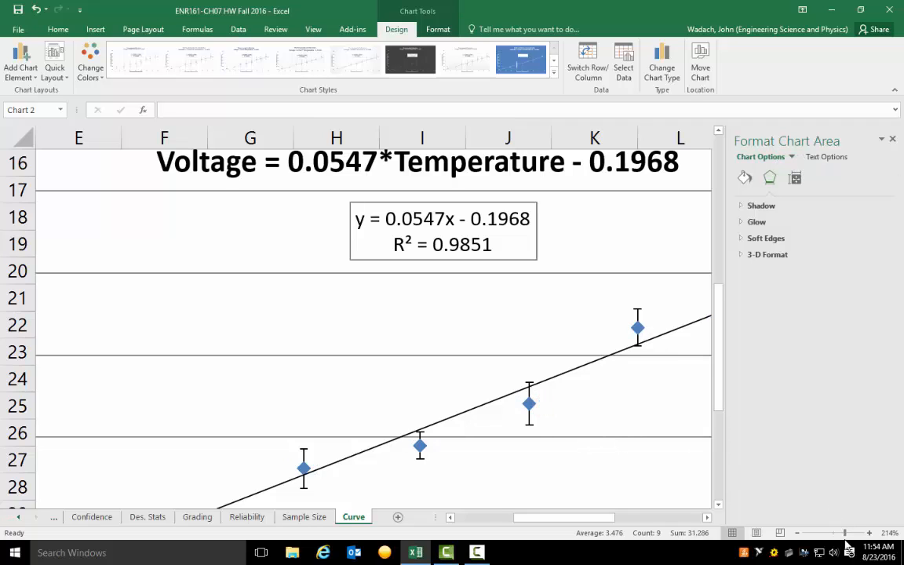
left_click_drag(844, 540, 833, 538)
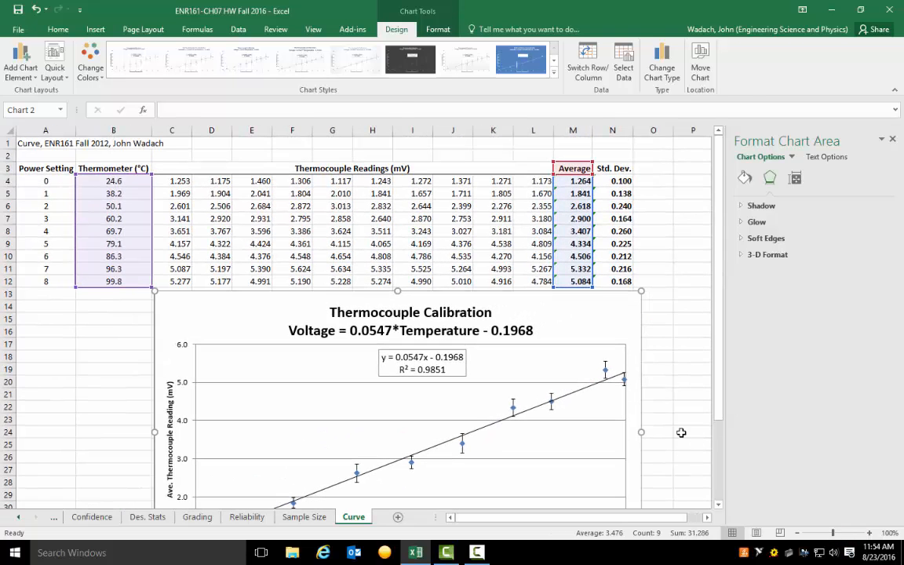
Review the Thermocouple Calibration chart's title equation, trendline and vertical error bars against the readings, averages and standard deviations in the data table.
left_click(682, 430)
scroll(540, 396, "down", 1)
scroll(539, 396, "down", 3)
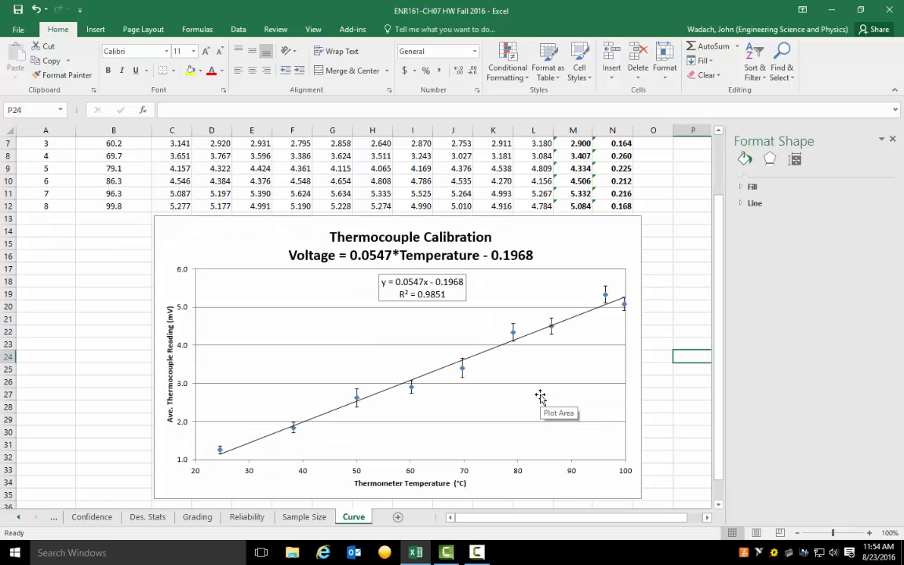
scroll(539, 388, "up", 4)
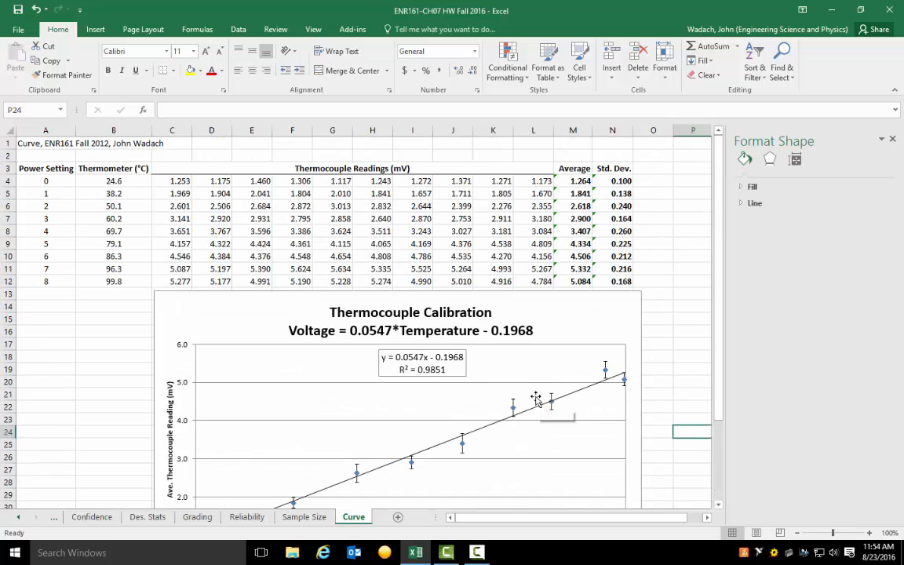
scroll(536, 398, "down", 1)
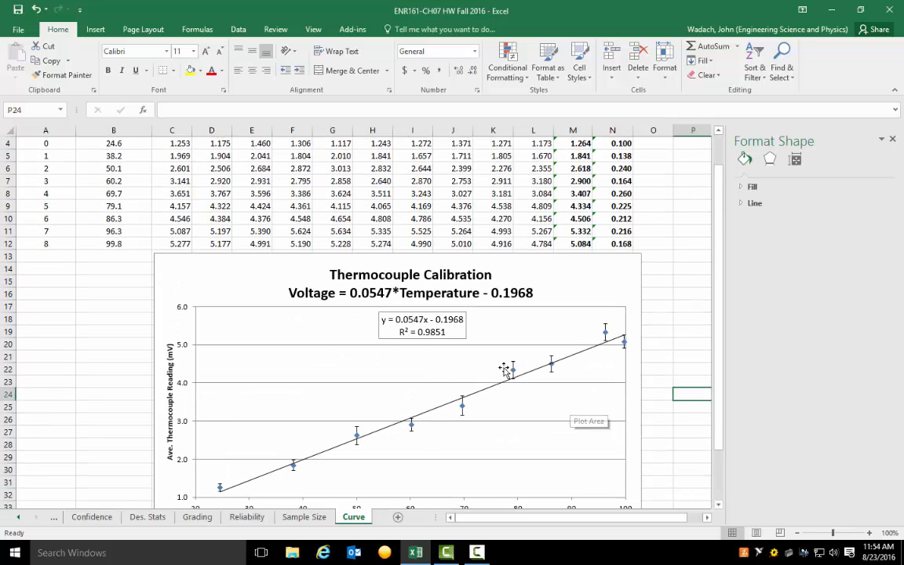
left_click(377, 293)
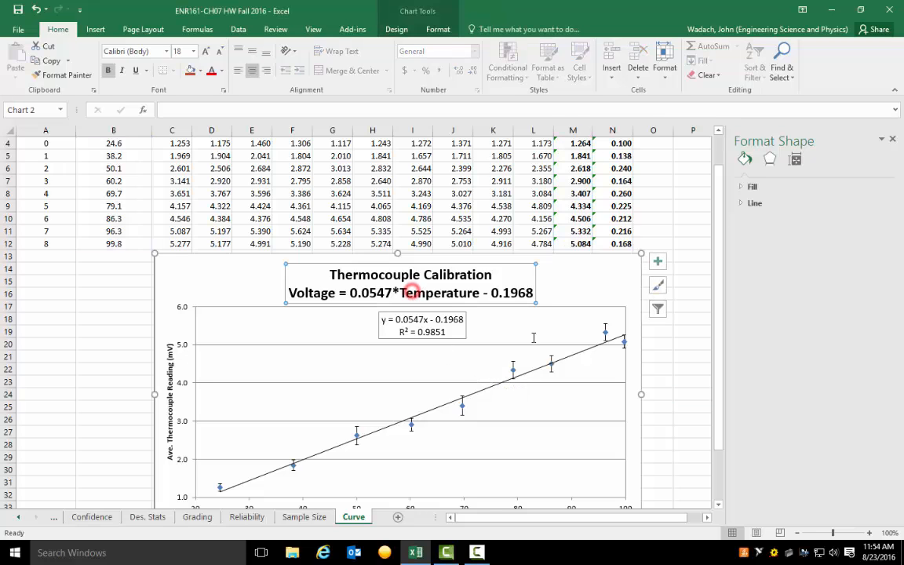
scroll(434, 405, "down", 3)
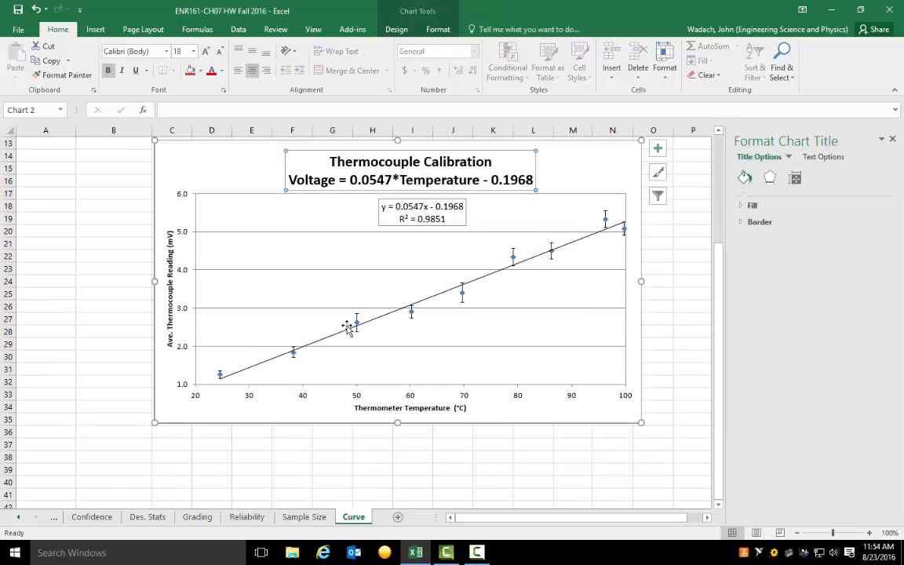
scroll(346, 325, "up", 4)
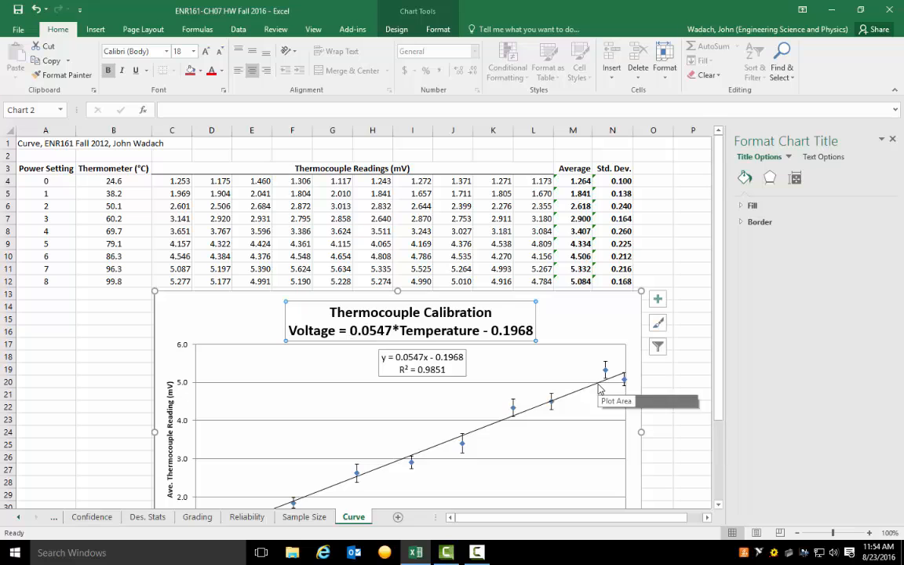